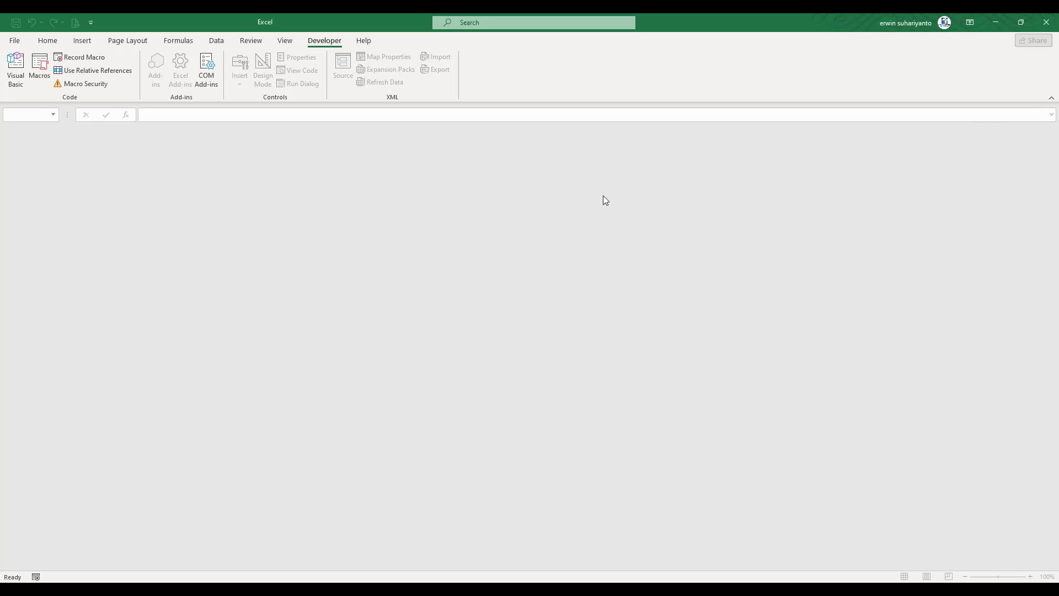
- Open the Aplikasi Laundry workbook from Excel's recent workbooks list
click(14, 42)
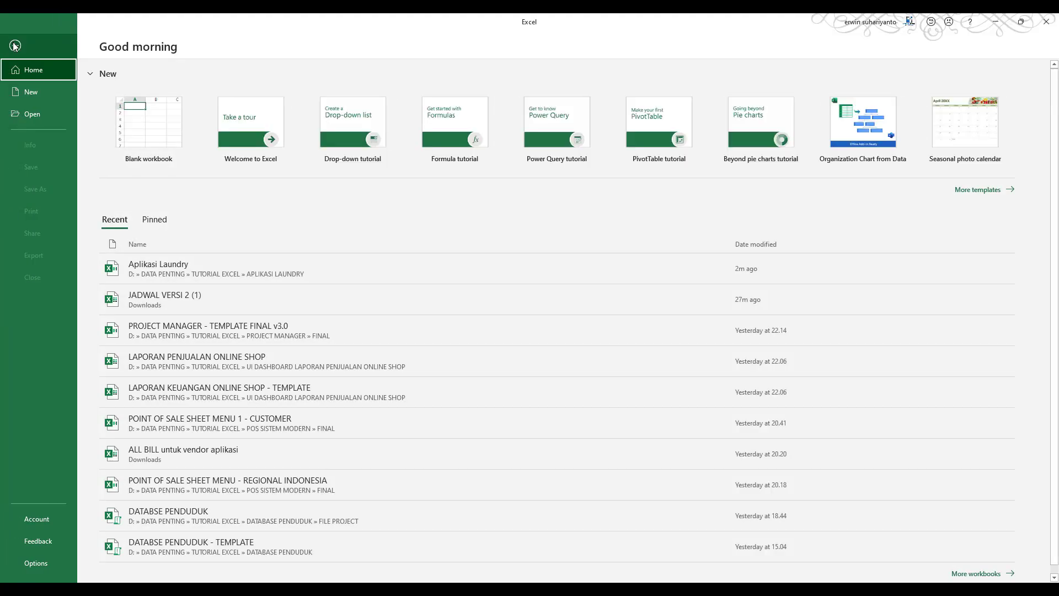
click(181, 276)
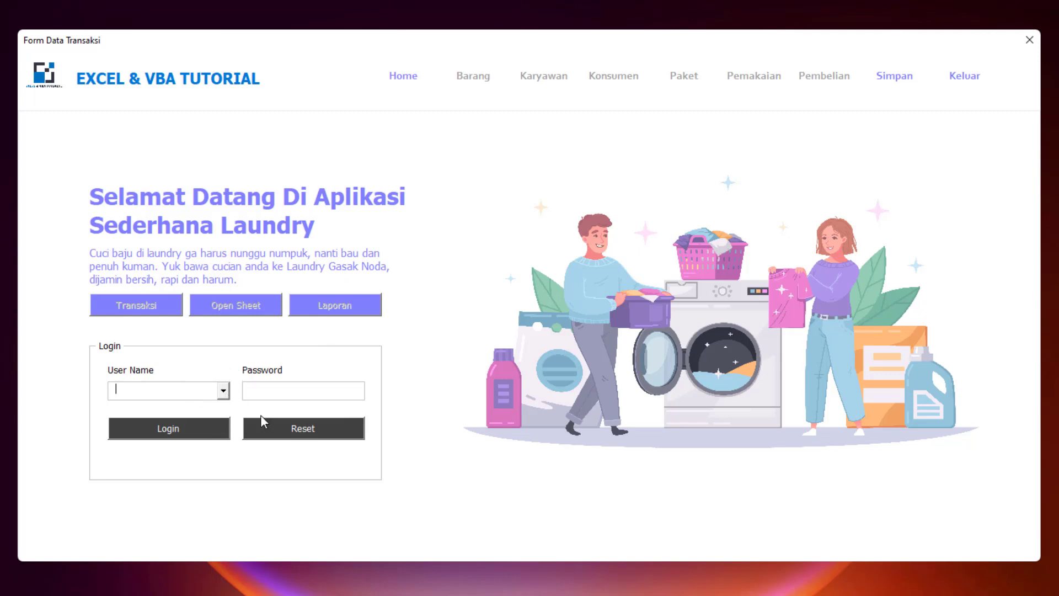
- Look through the user name list, then cancel an attempt to exit the laundry app
click(223, 390)
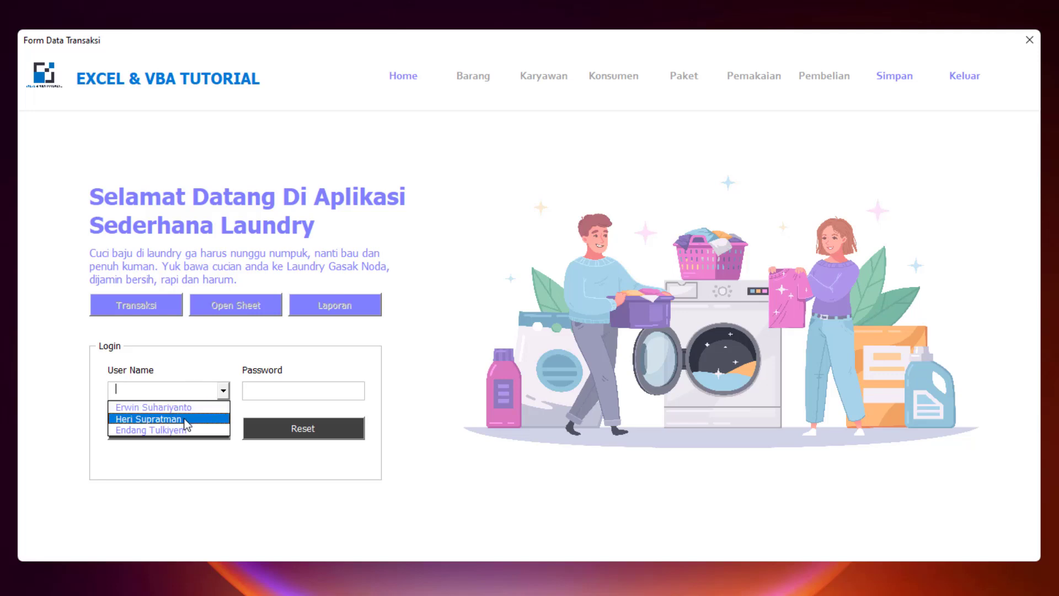
click(243, 480)
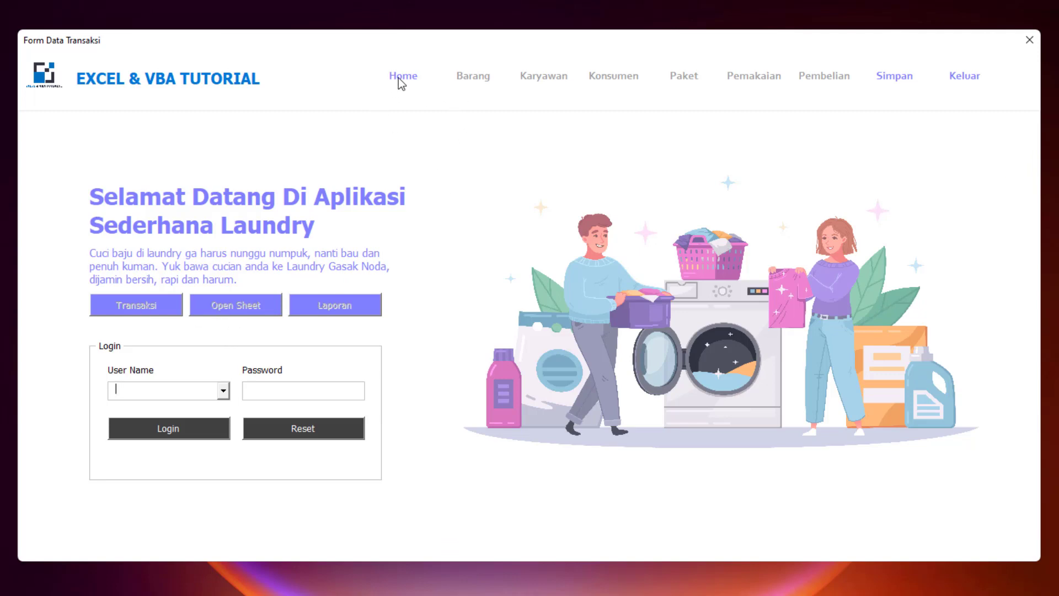
click(964, 77)
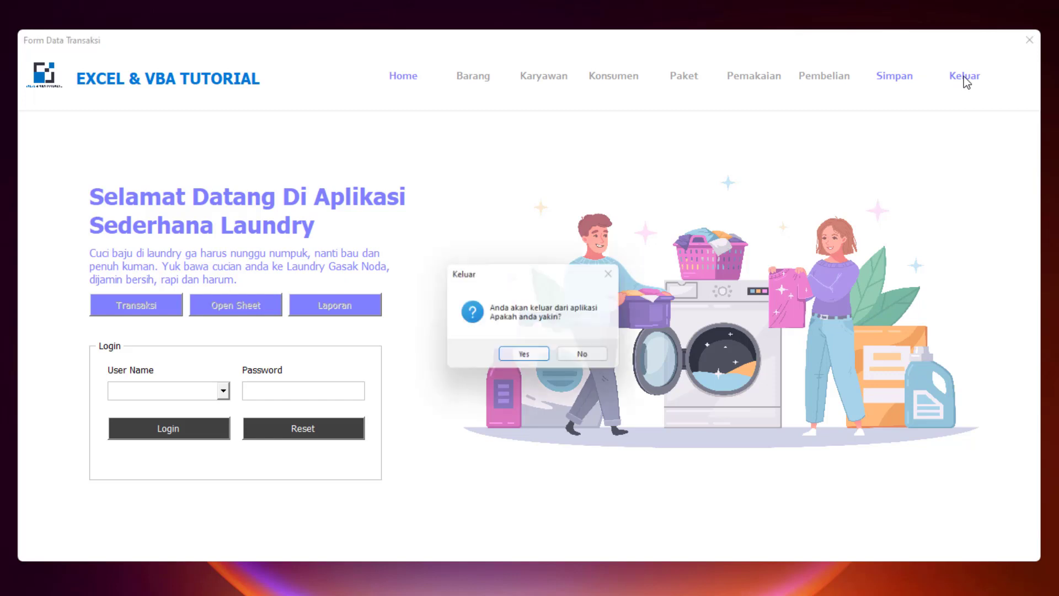
click(580, 354)
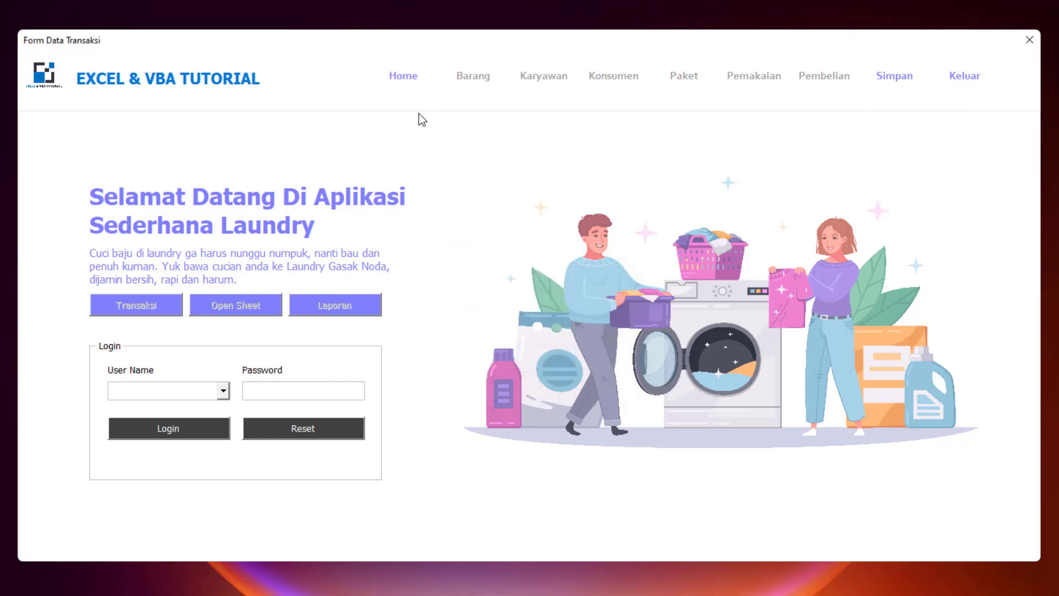
- Log in as the first listed user with a password, getting a 'Password Salah' error
click(224, 392)
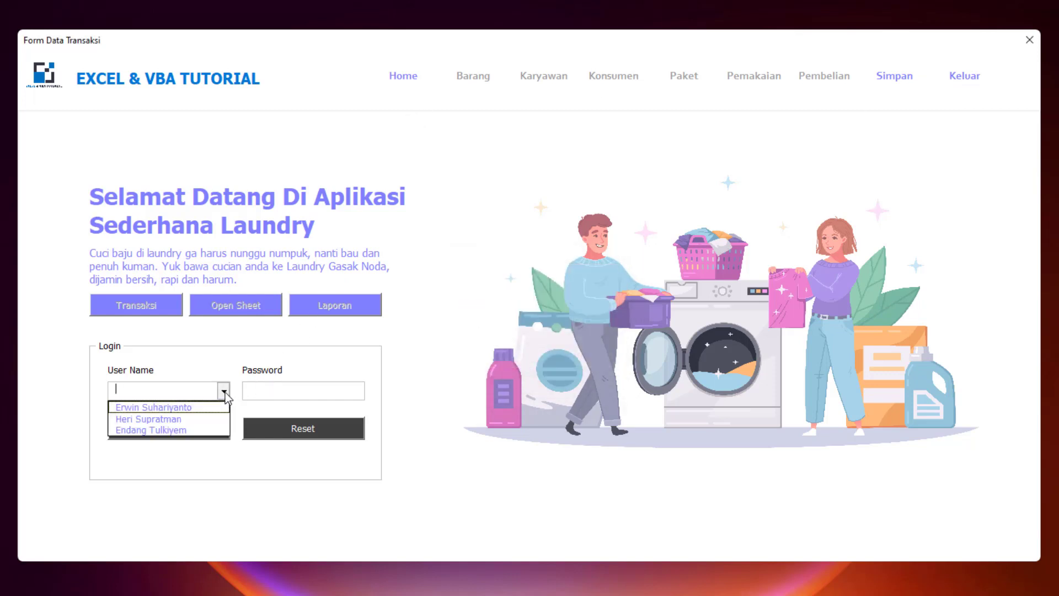
click(187, 407)
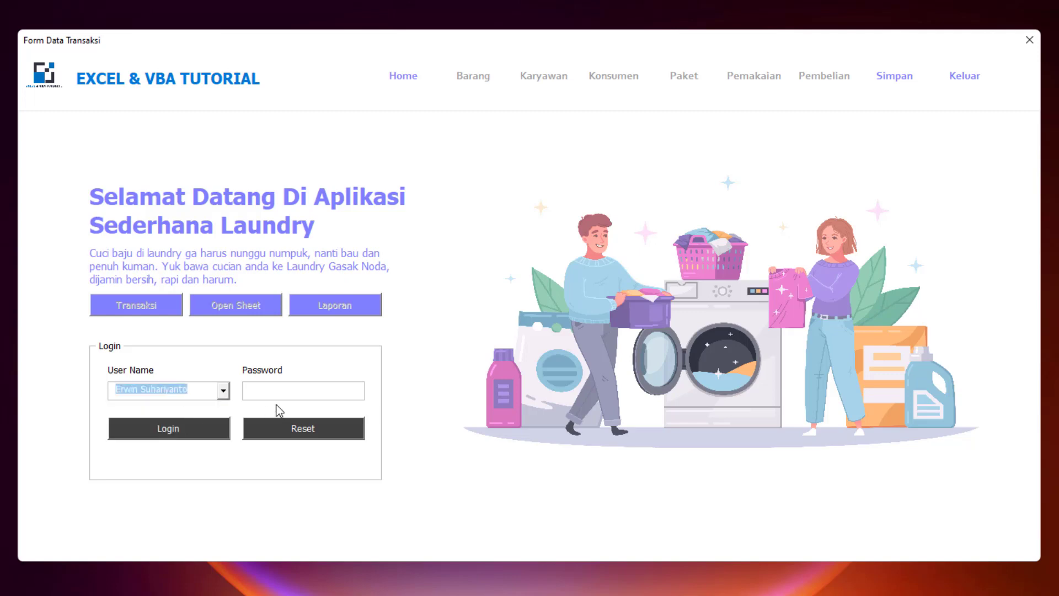
click(288, 393)
text(********)
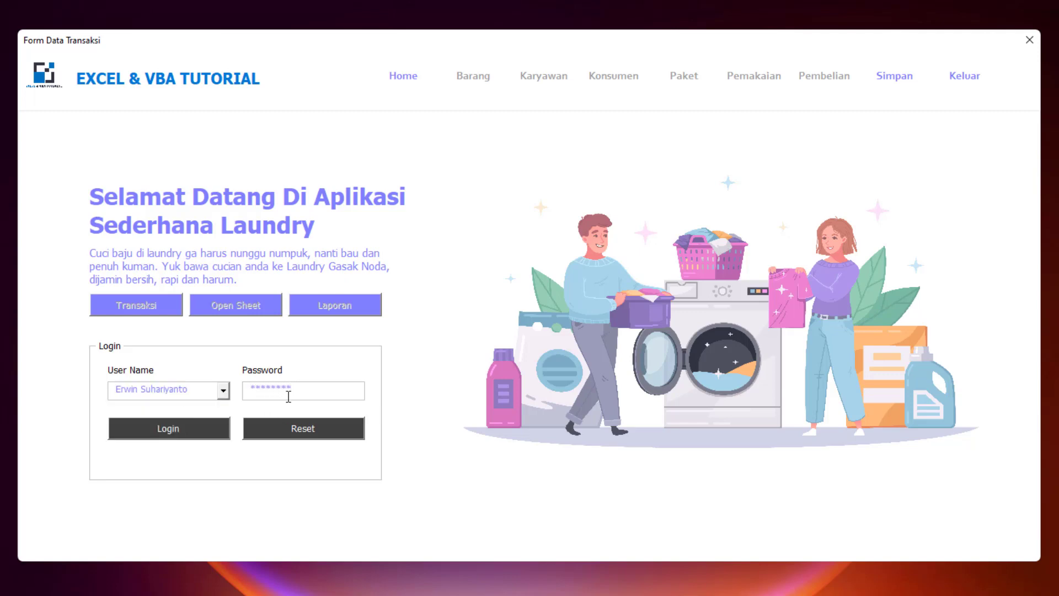
click(177, 432)
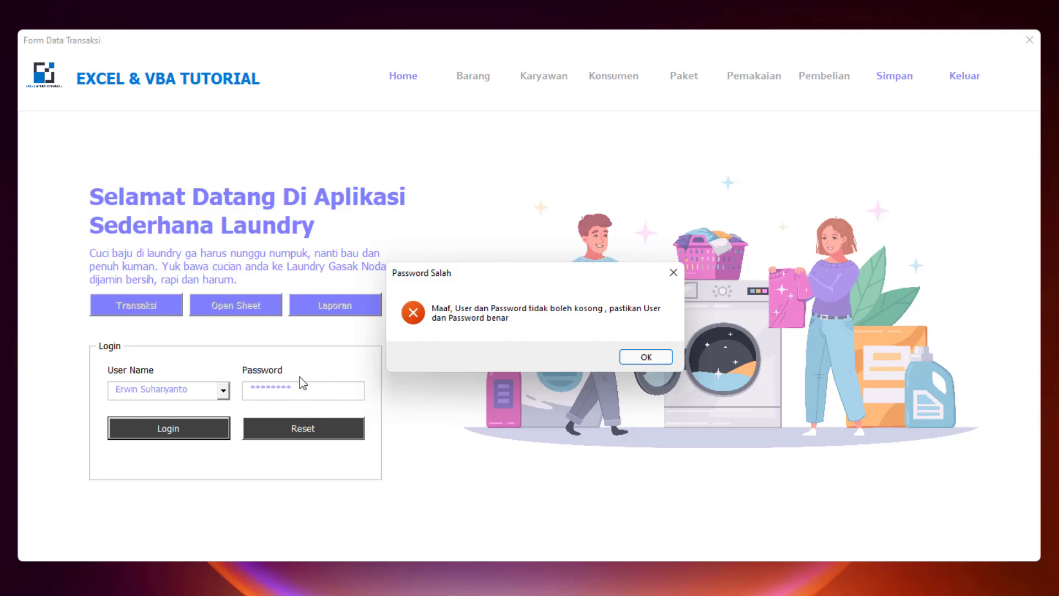
- Dismiss the wrong-password error and log in again as the first user with the correct password
click(651, 361)
click(223, 390)
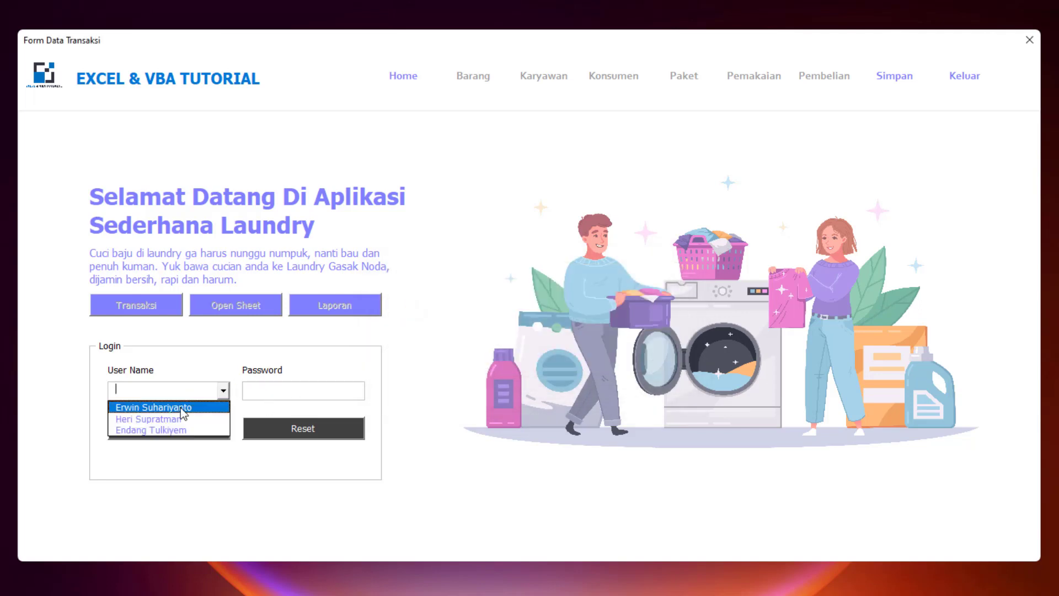
click(180, 409)
click(269, 391)
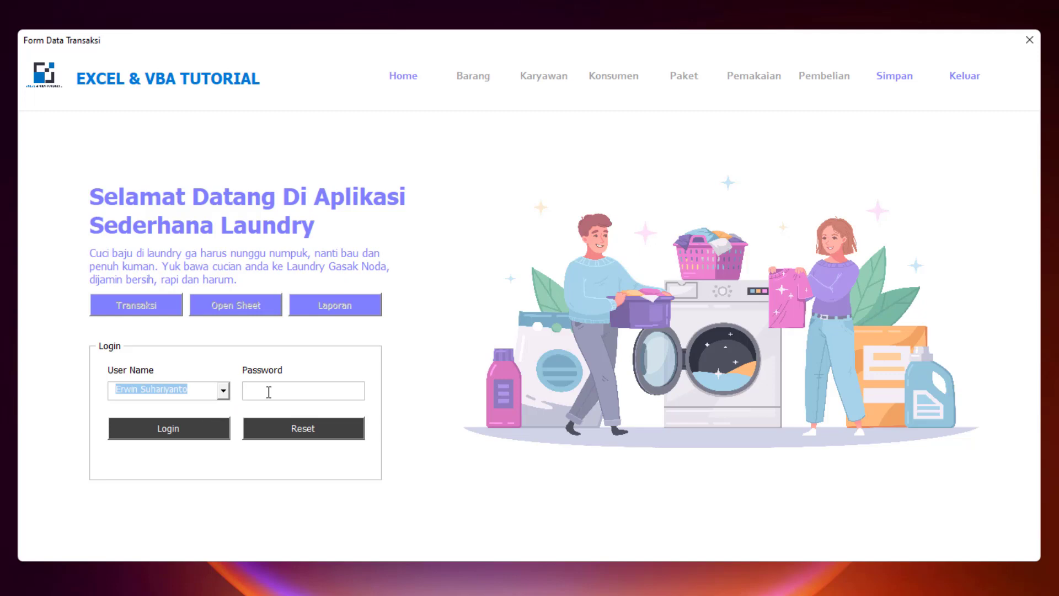
text(********)
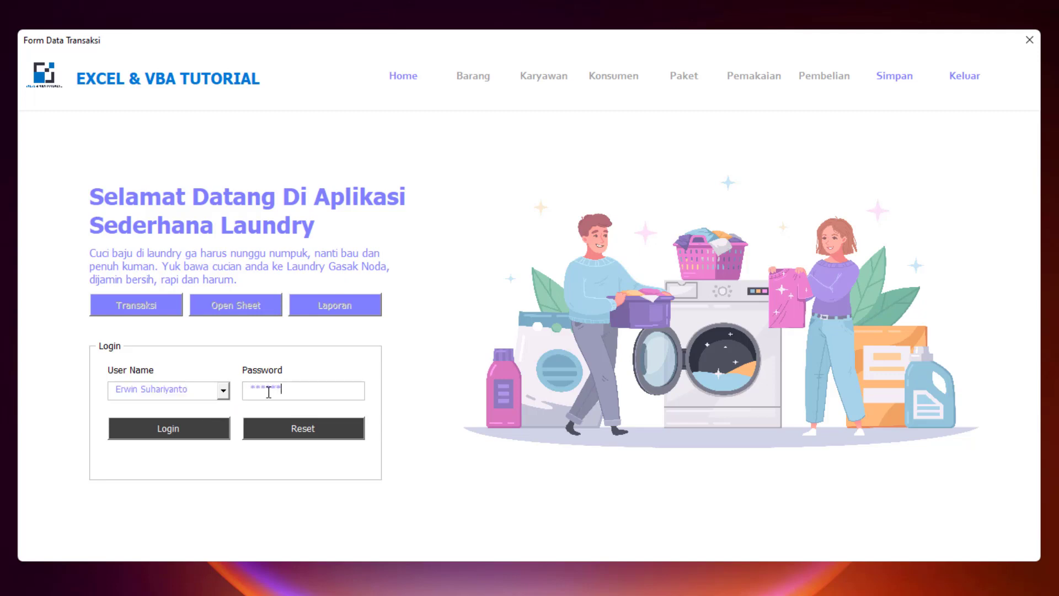
click(194, 434)
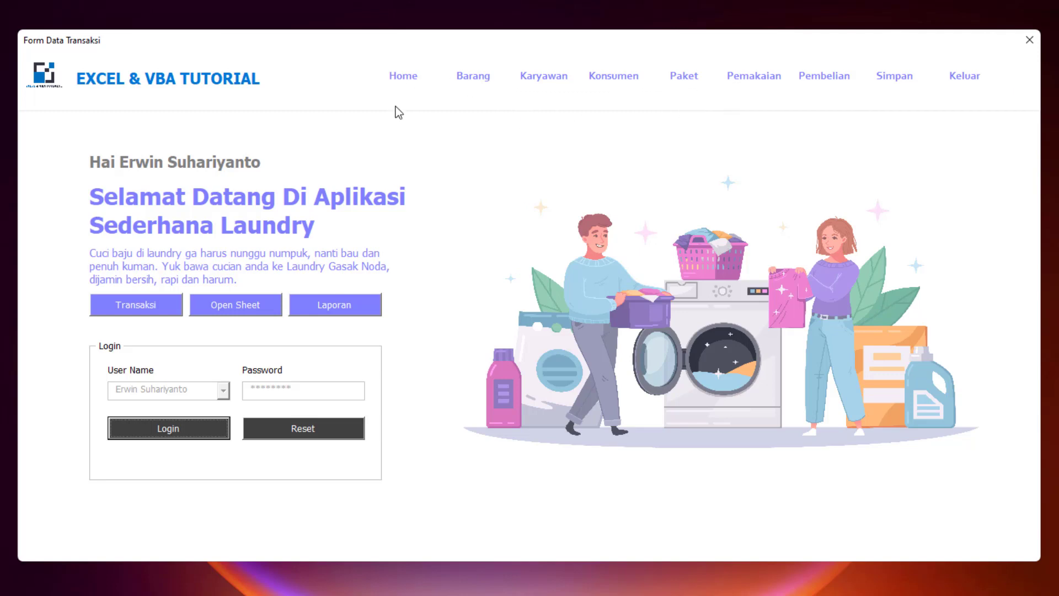
click(485, 78)
drag(515, 78, 548, 56)
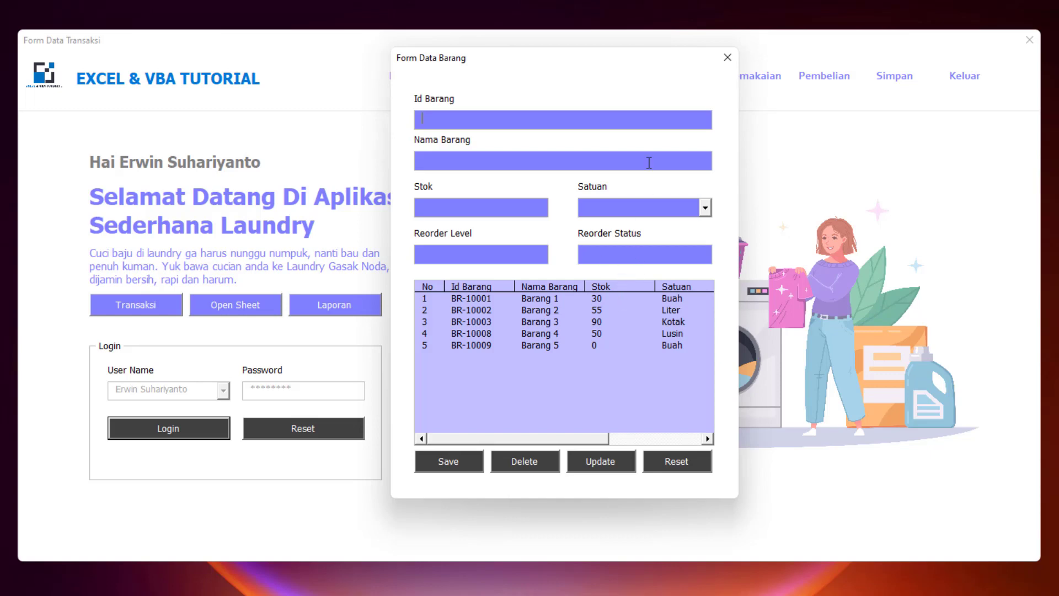
click(728, 58)
click(529, 77)
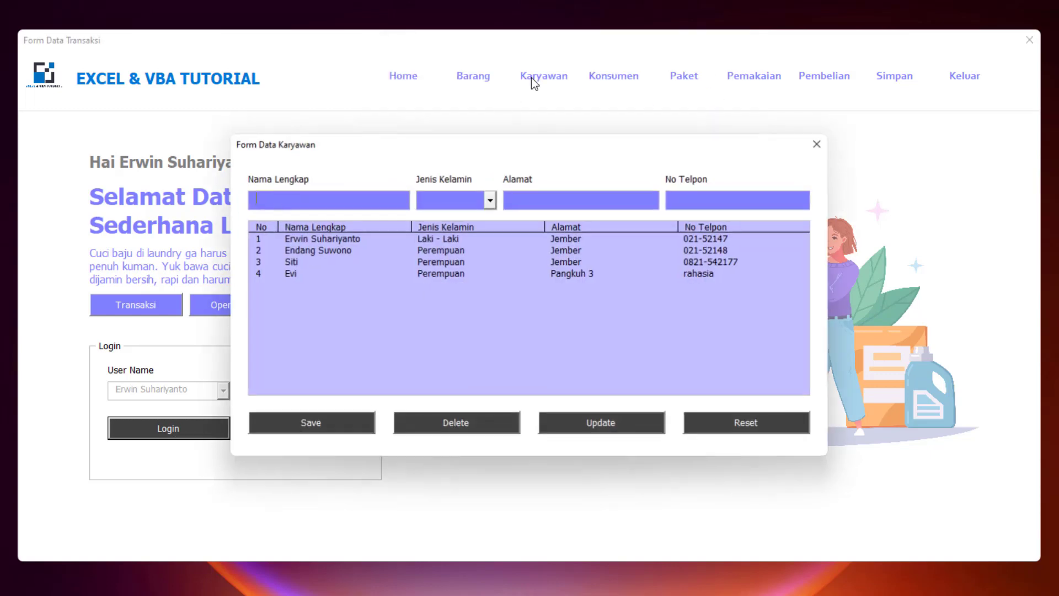
drag(537, 144, 631, 114)
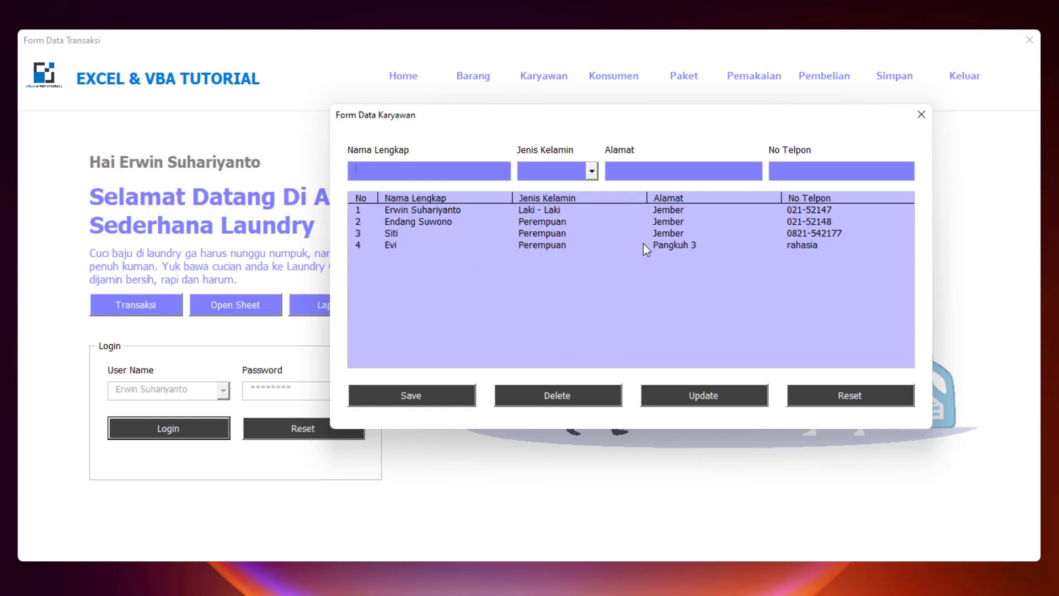
click(920, 117)
click(636, 77)
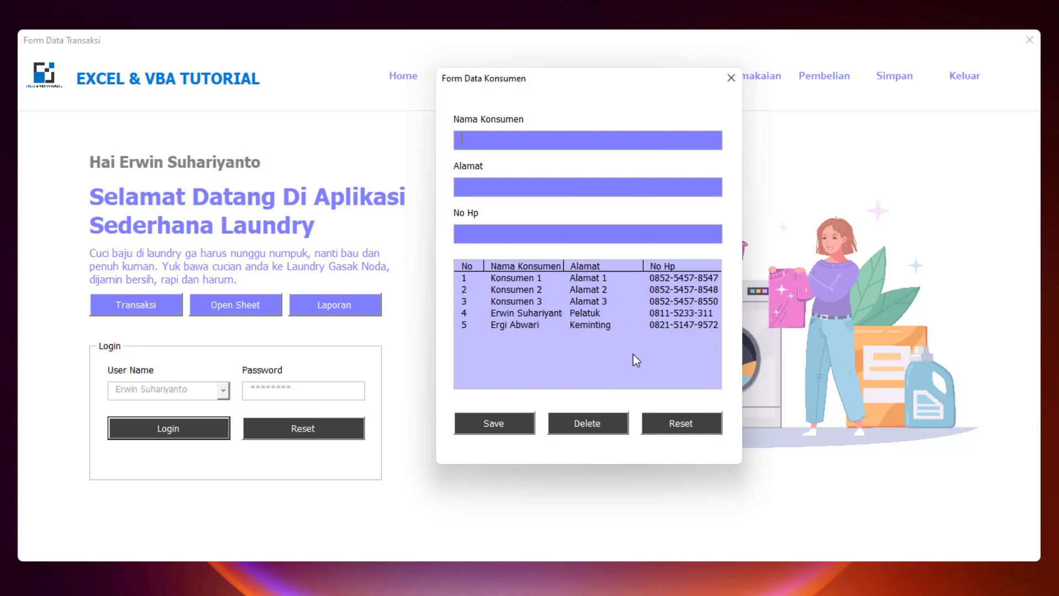
click(730, 79)
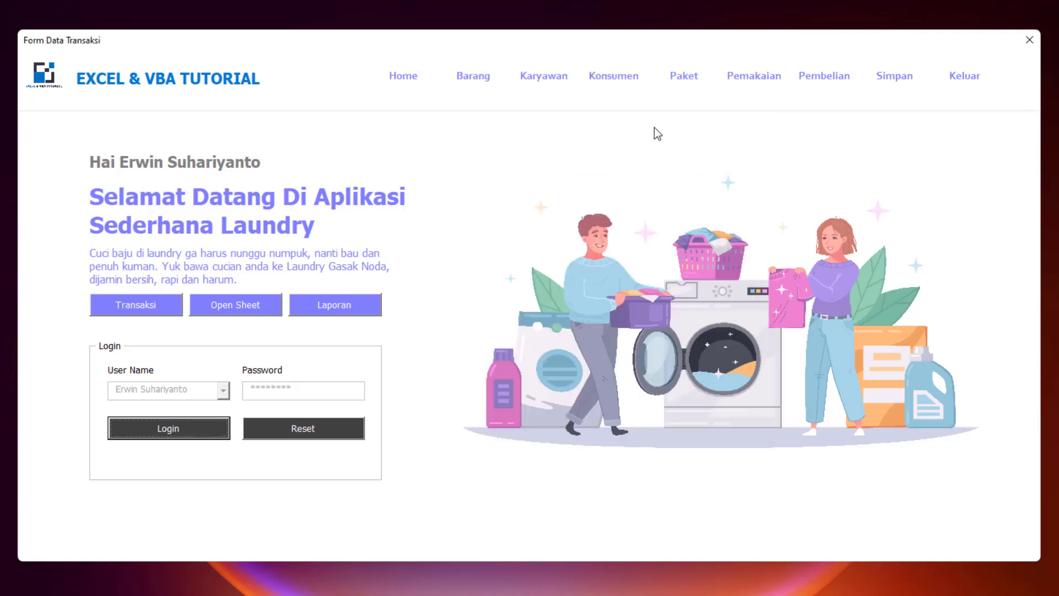
- Save package Cuci Kemeja at 35000 per kilo, described 'Cuci kemeja dan setrika', in the Paket form
click(688, 79)
drag(596, 119, 672, 109)
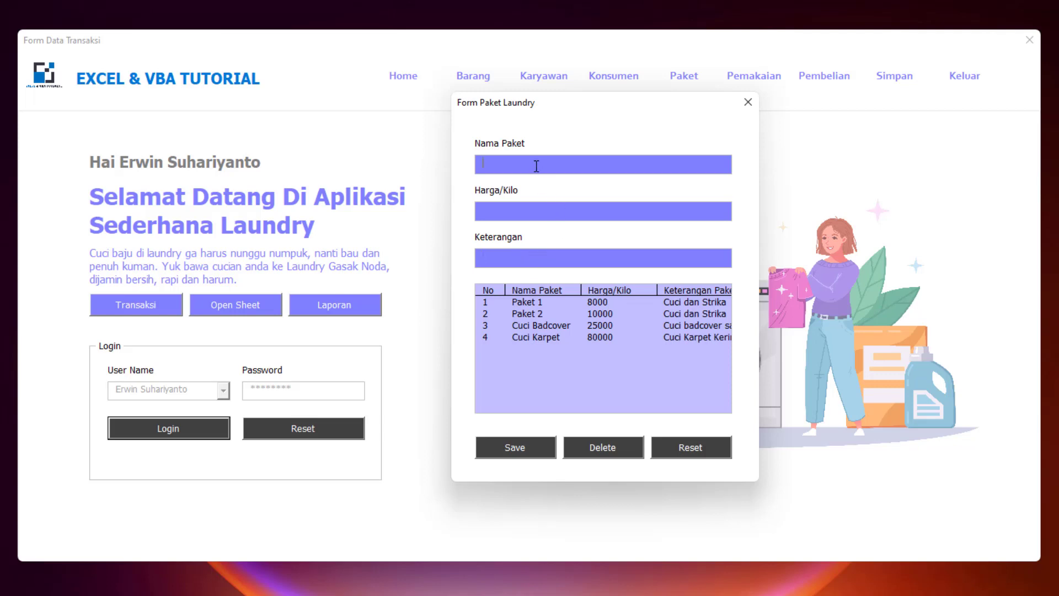
text(Cuc)
text(i)
text( J)
text(Kemeja)
text(35000)
click(541, 263)
text(Cuci kemeja)
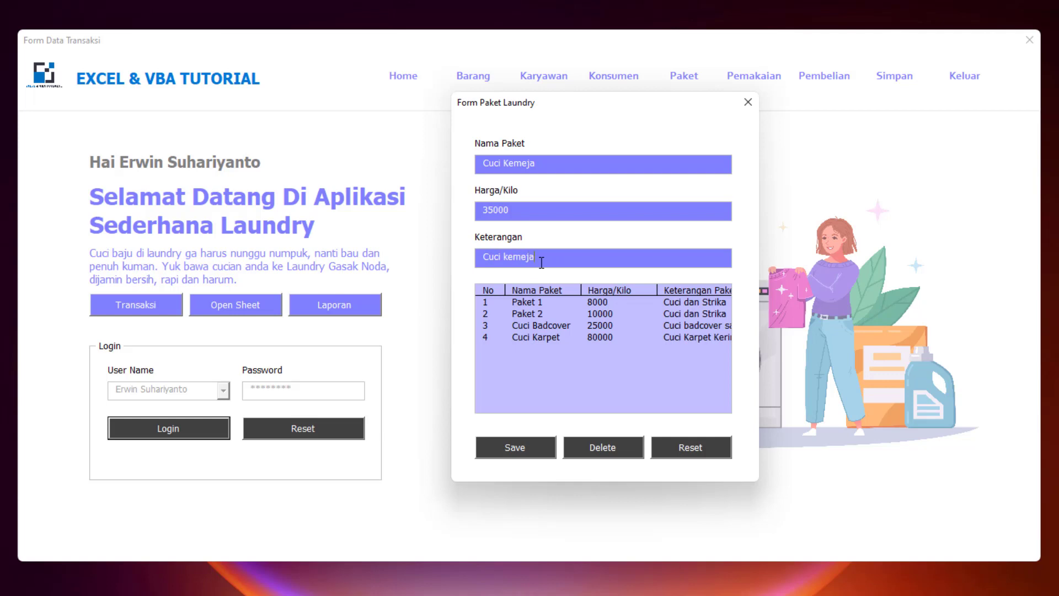
text( dan setrika)
click(525, 445)
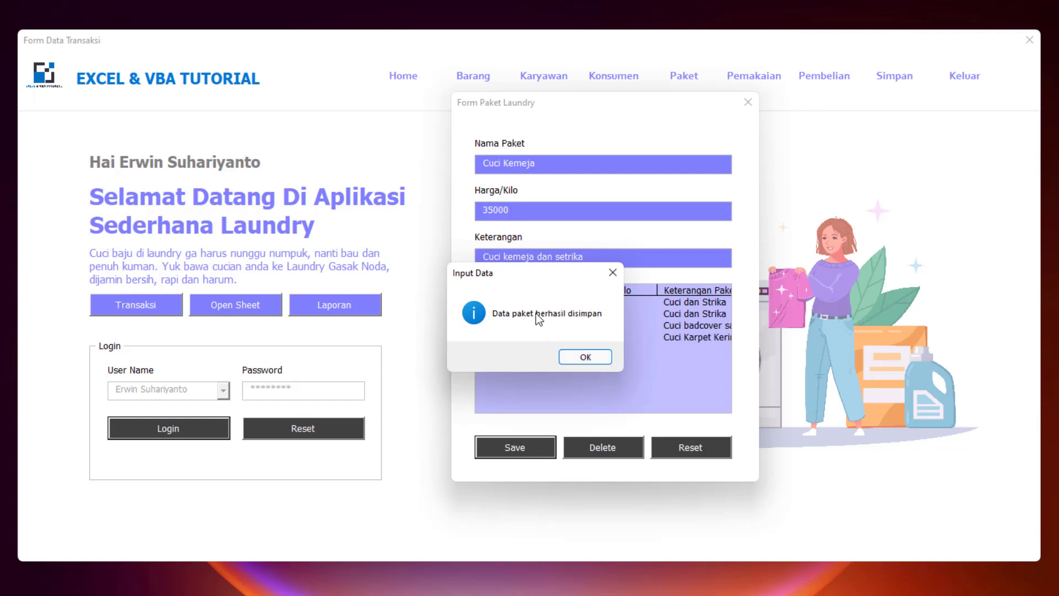
click(585, 358)
click(599, 349)
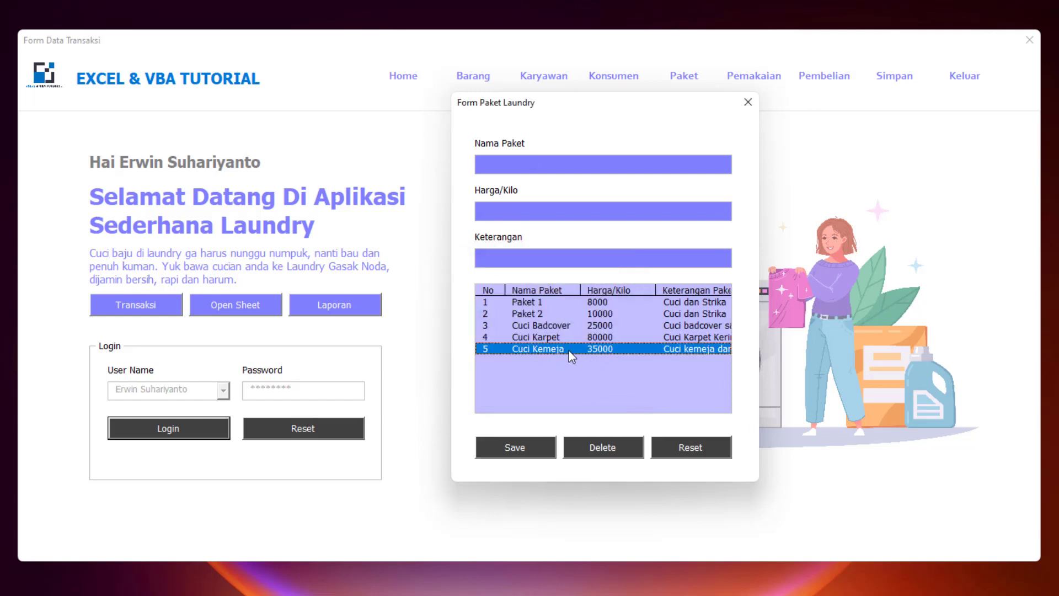
- Select the Cuci Kemeja package and cancel its deletion
click(606, 337)
click(604, 348)
click(608, 453)
click(594, 359)
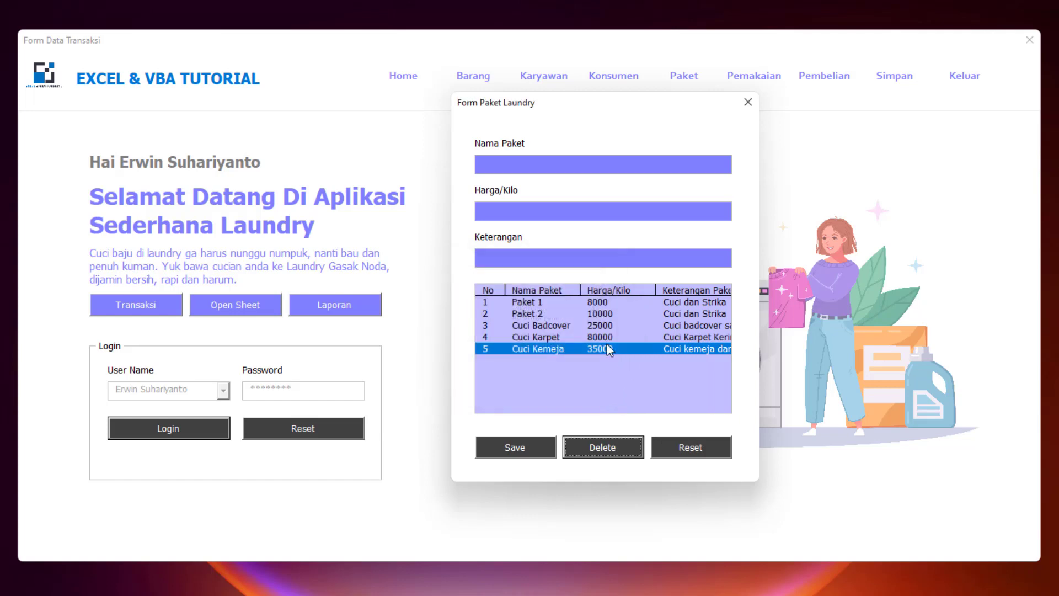
- Delete the Paket 2 package from the package list
click(554, 313)
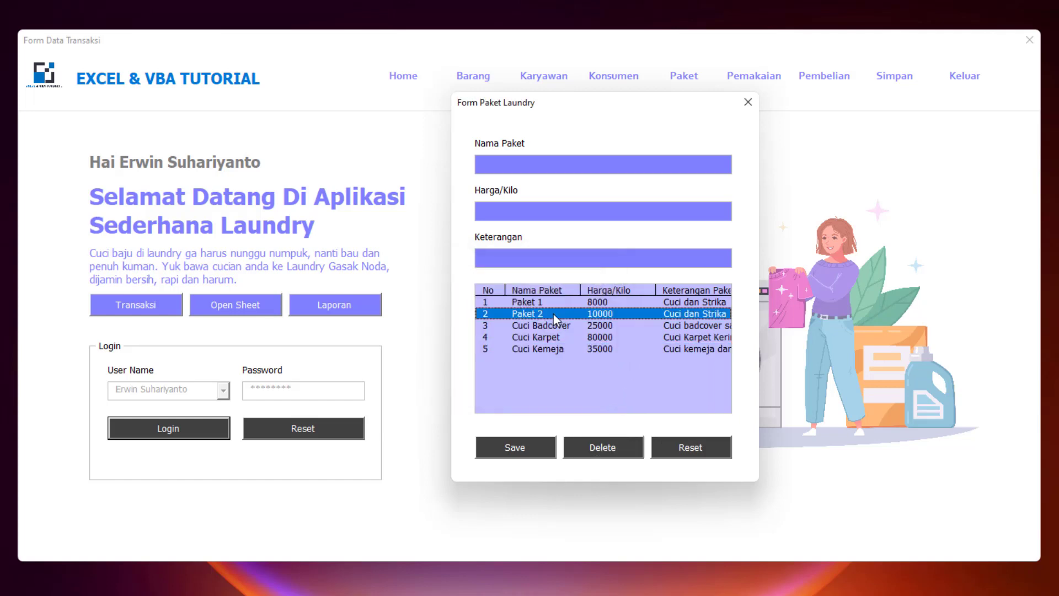
click(610, 449)
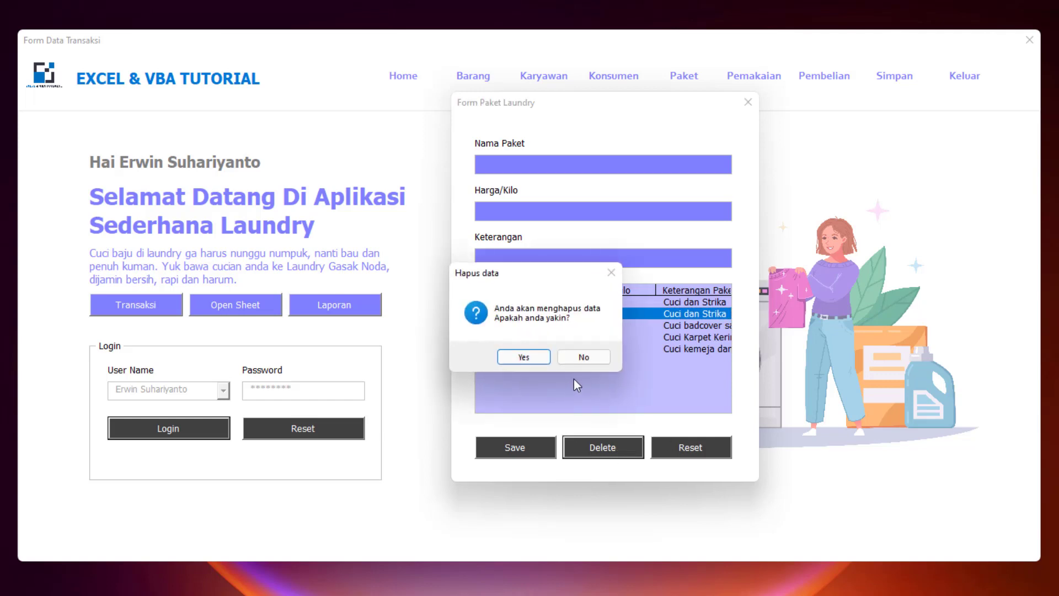
click(539, 358)
click(564, 317)
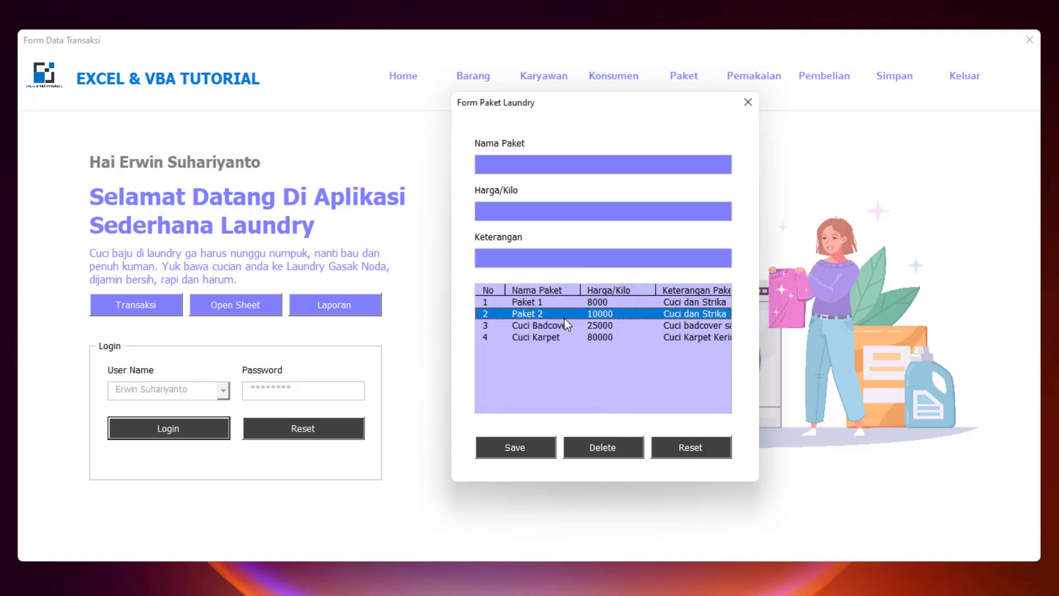
click(703, 455)
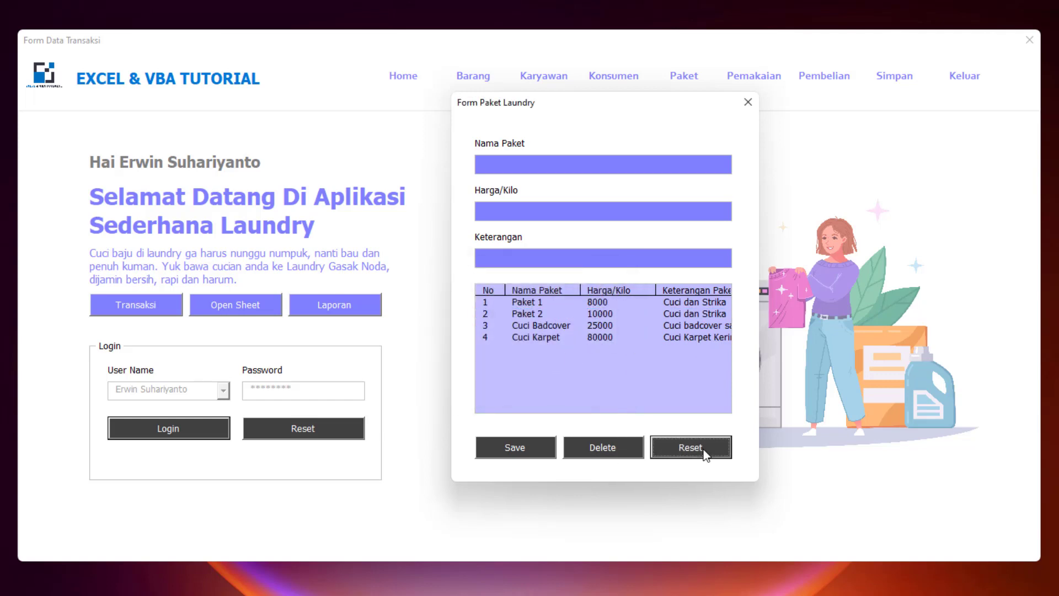
click(606, 327)
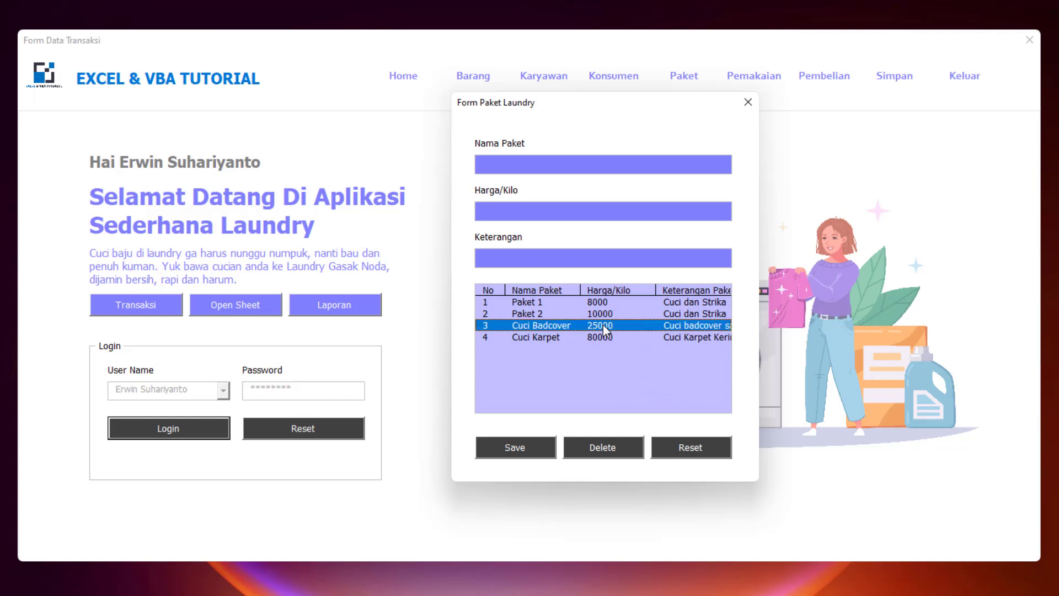
click(608, 313)
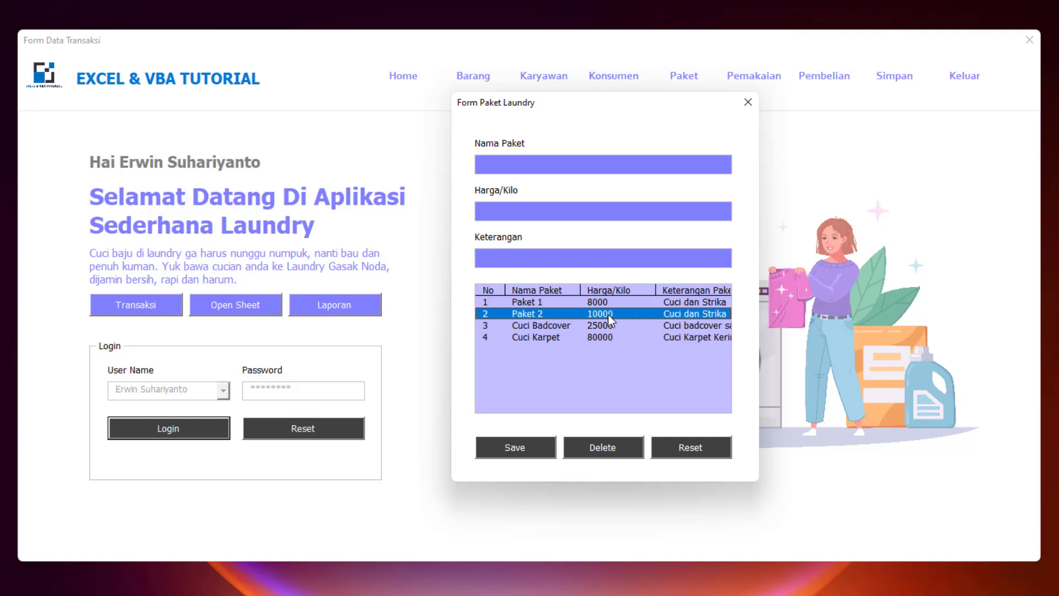
click(602, 446)
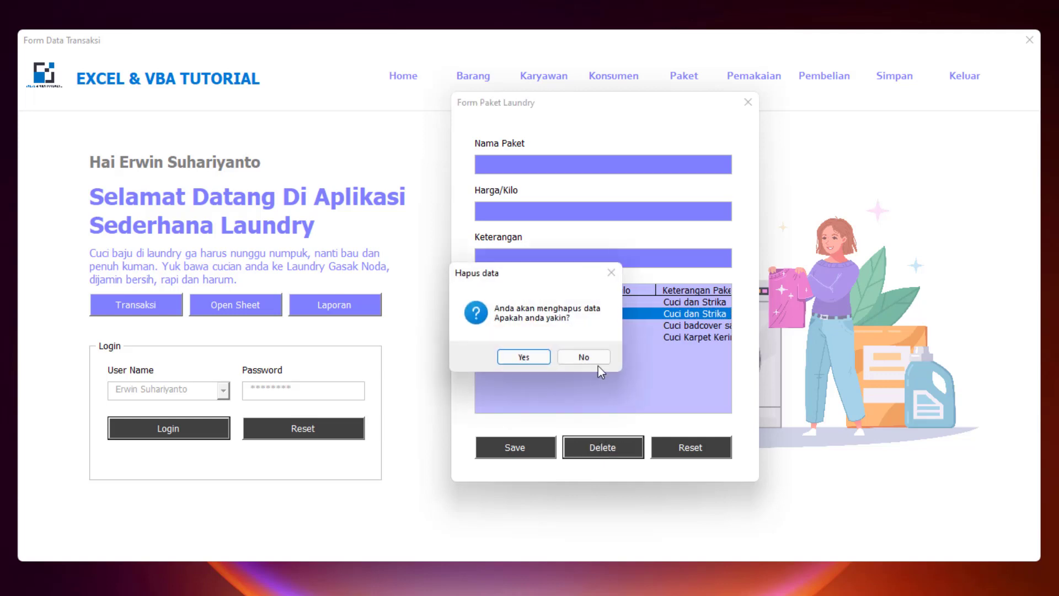
click(535, 356)
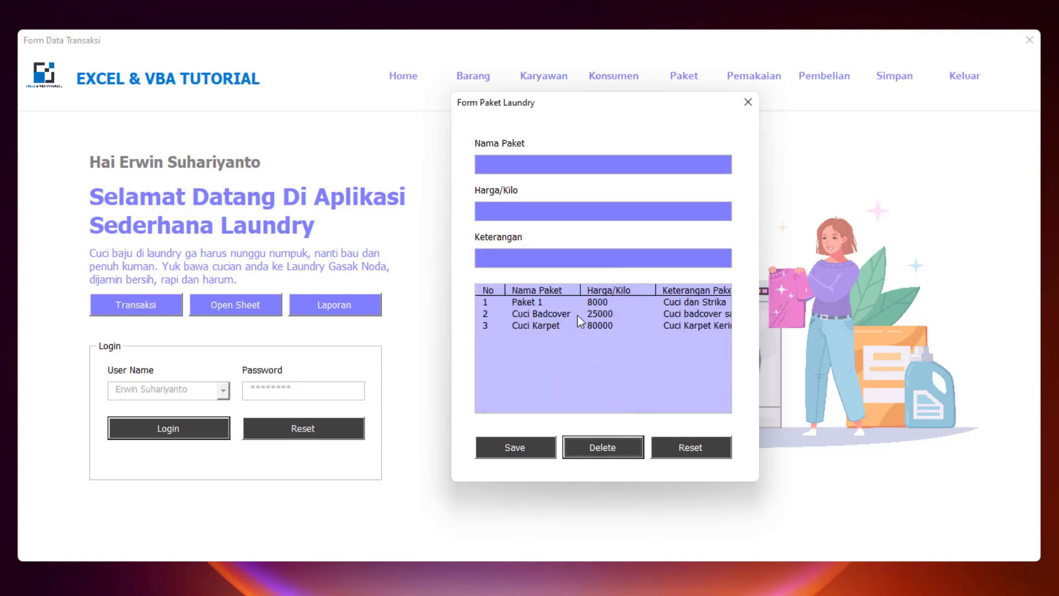
- Save Cuci Kemeja at 35000 per kilo, 'Cuci kemeja dan setrika', then close the package form
click(532, 168)
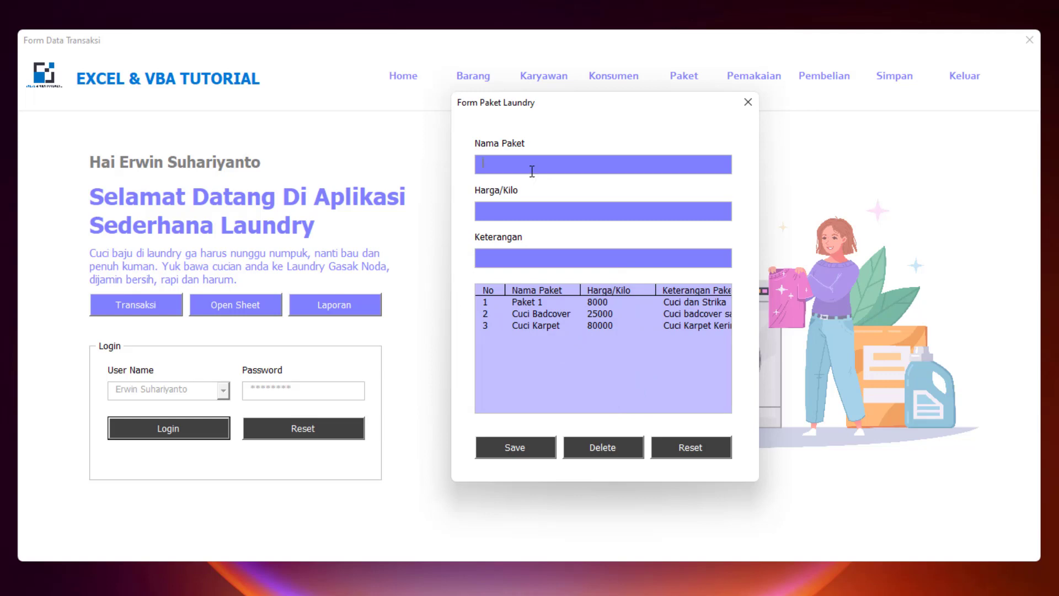
text(Cuci Kemeja)
click(509, 216)
text(35000Cuci kemeja)
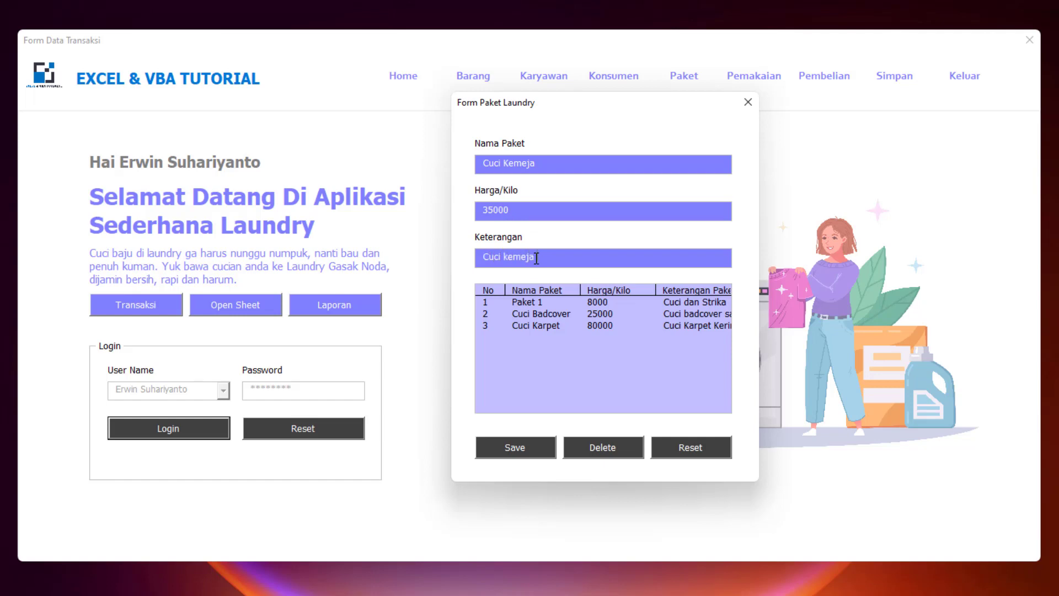
text( dan setrika)
click(521, 455)
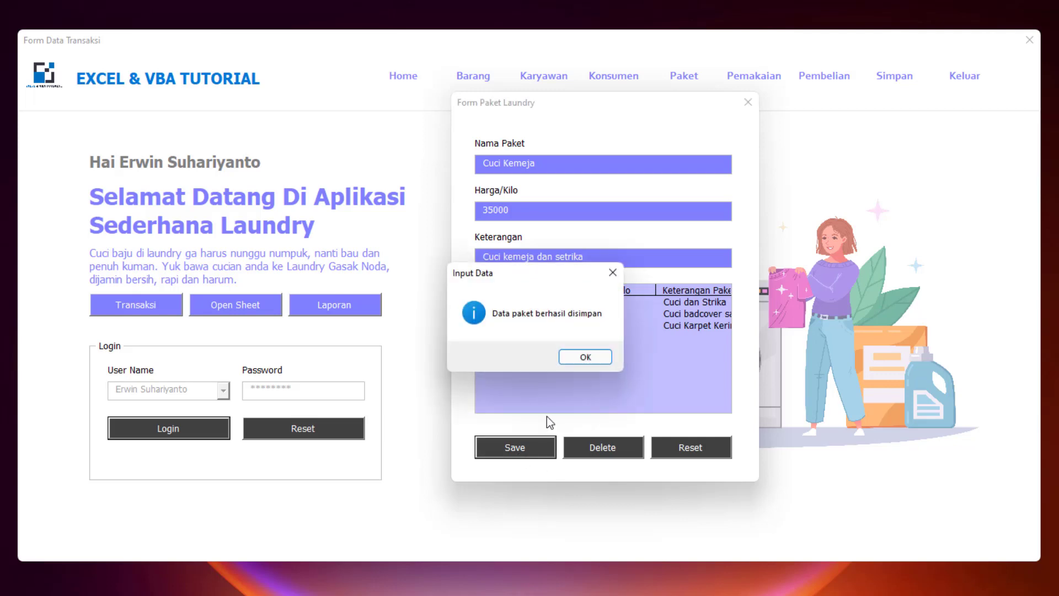
click(586, 357)
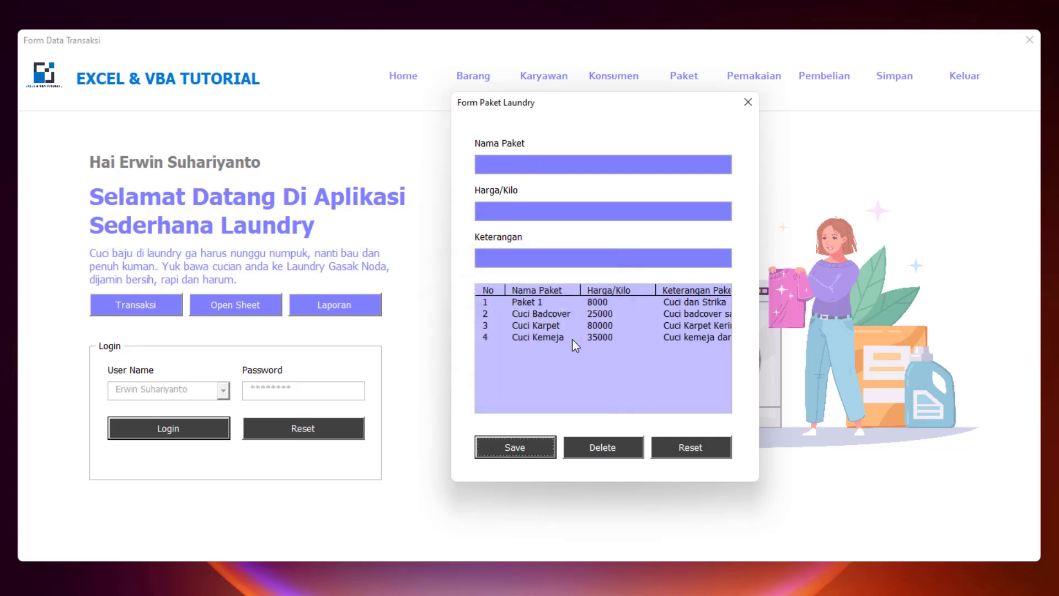
click(748, 106)
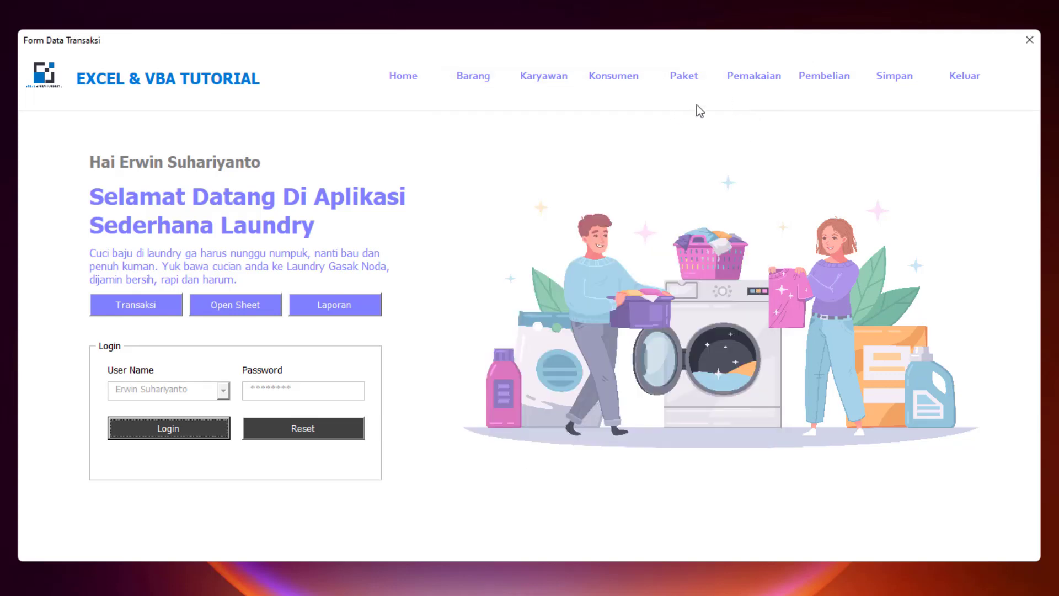
- Open the package form briefly and close it again
click(682, 81)
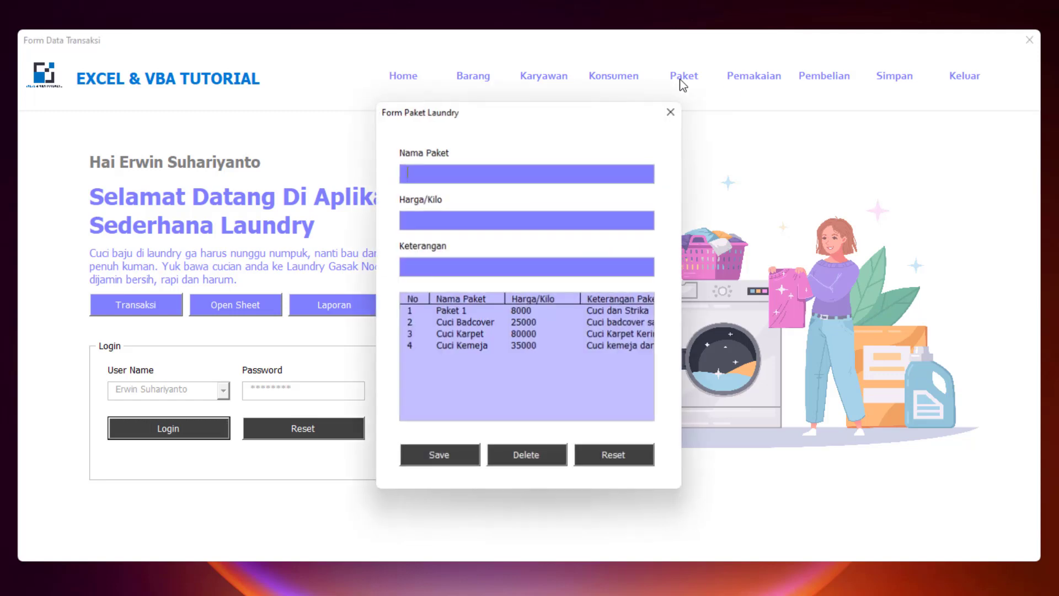
drag(574, 117, 710, 107)
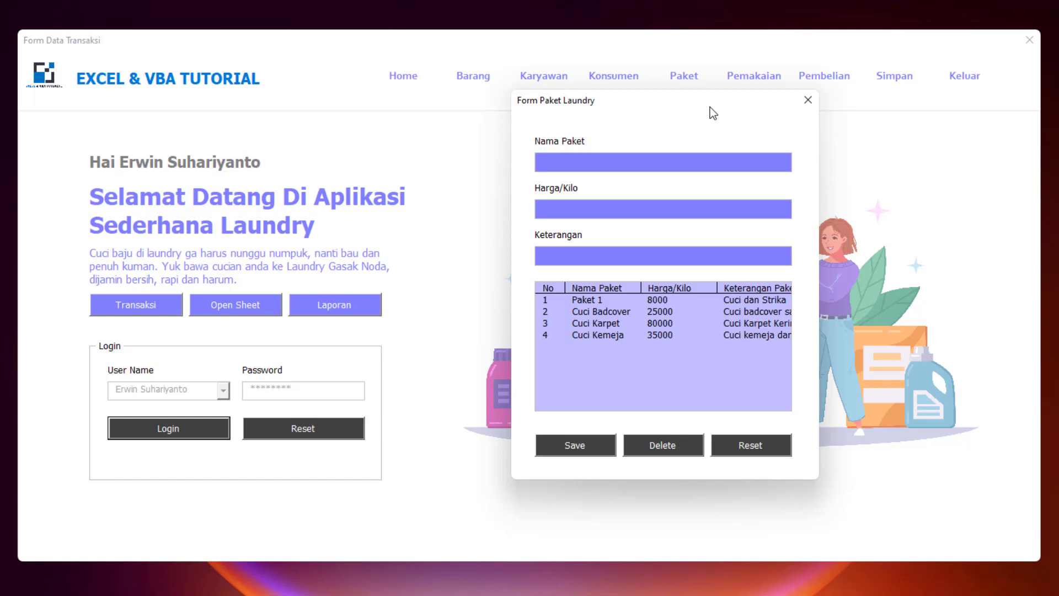
click(809, 100)
- Save a new customer with their name, address and phone number, then close the customer form
click(622, 77)
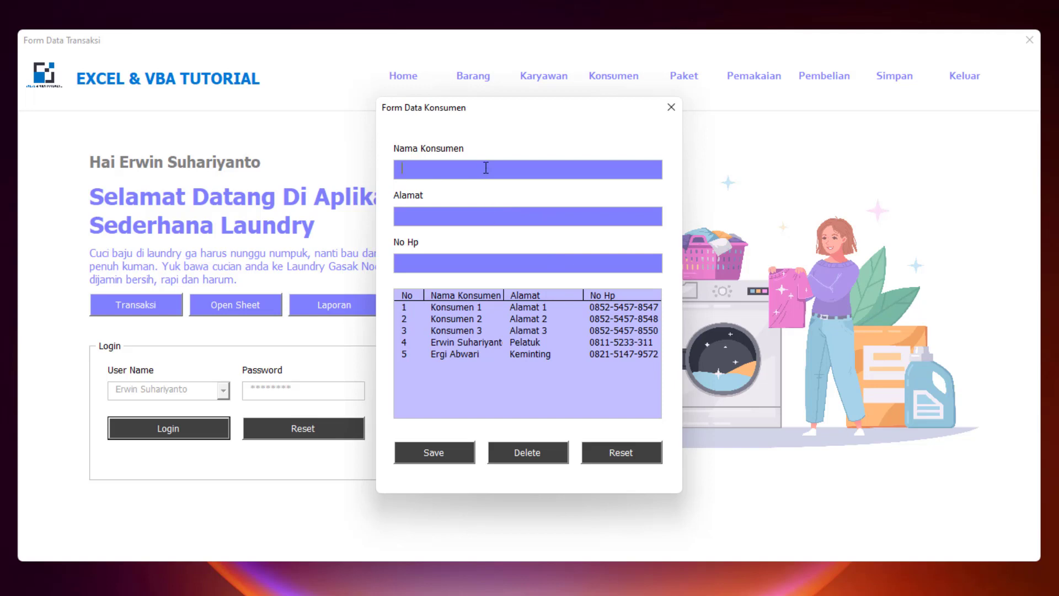
text(Bagas)
text(Jl. Kepo)
text(dang)
click(545, 257)
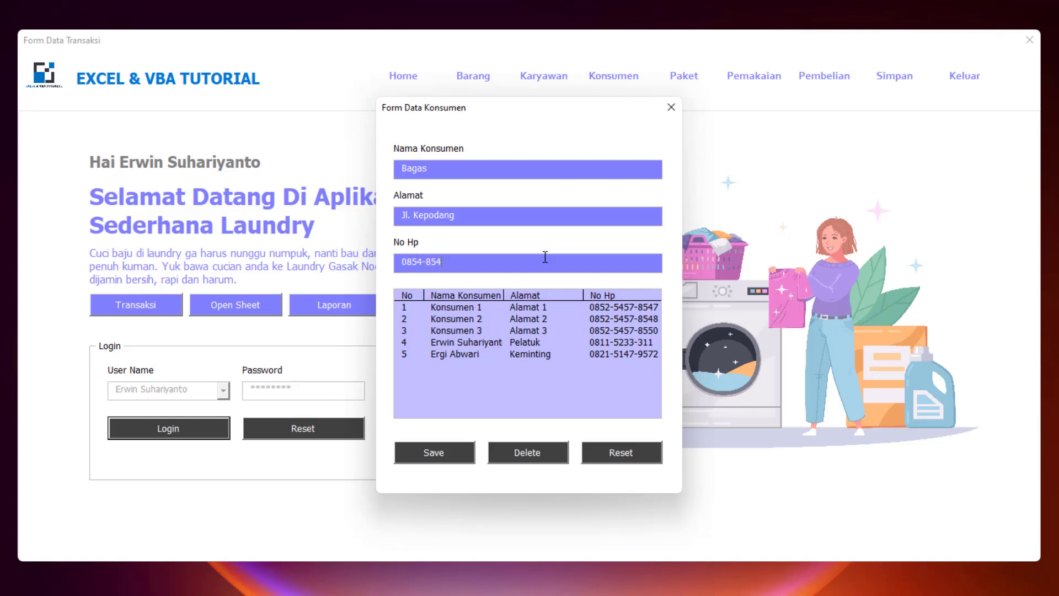
click(451, 455)
click(586, 356)
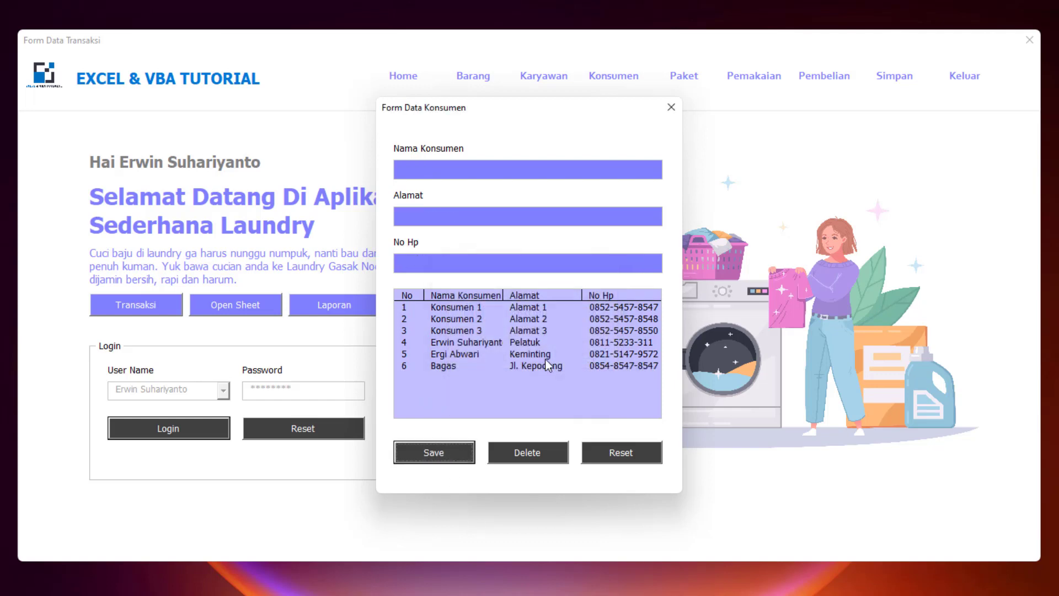
click(549, 365)
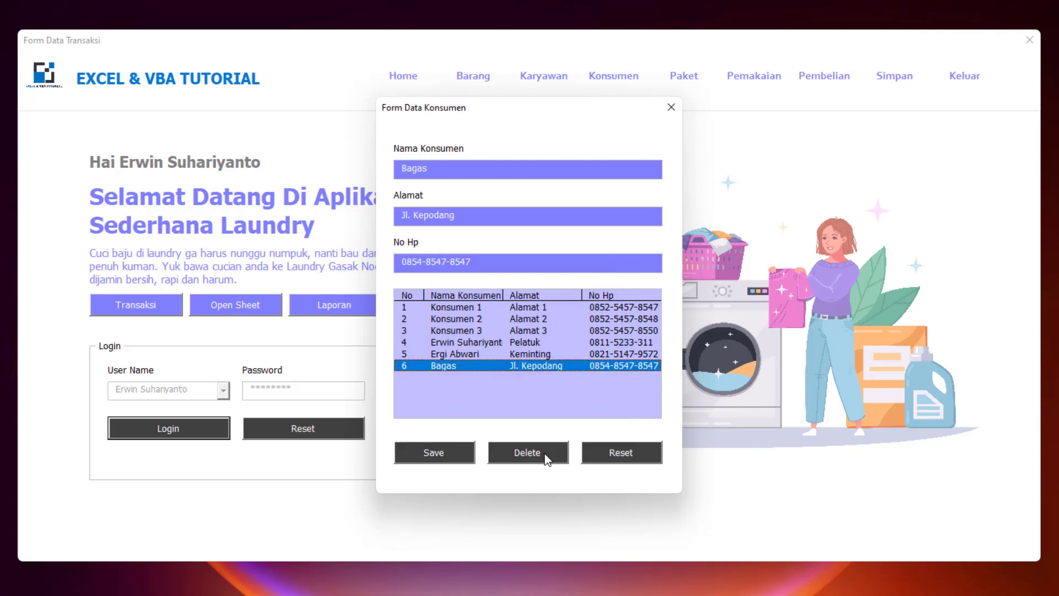
click(665, 117)
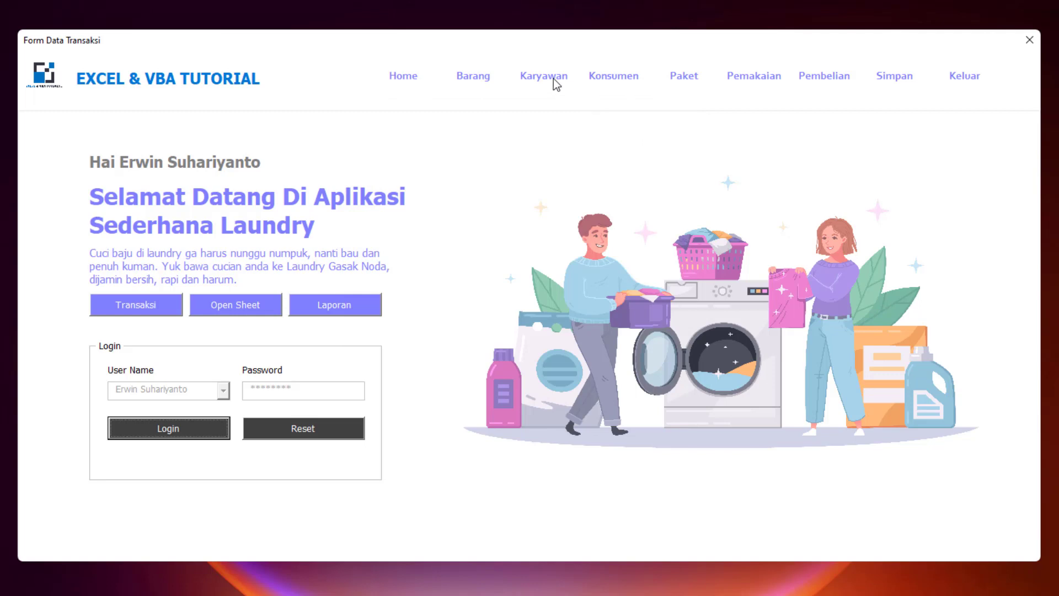
- Load the second employee's record in the employee form, cancelling an accidental delete
click(554, 79)
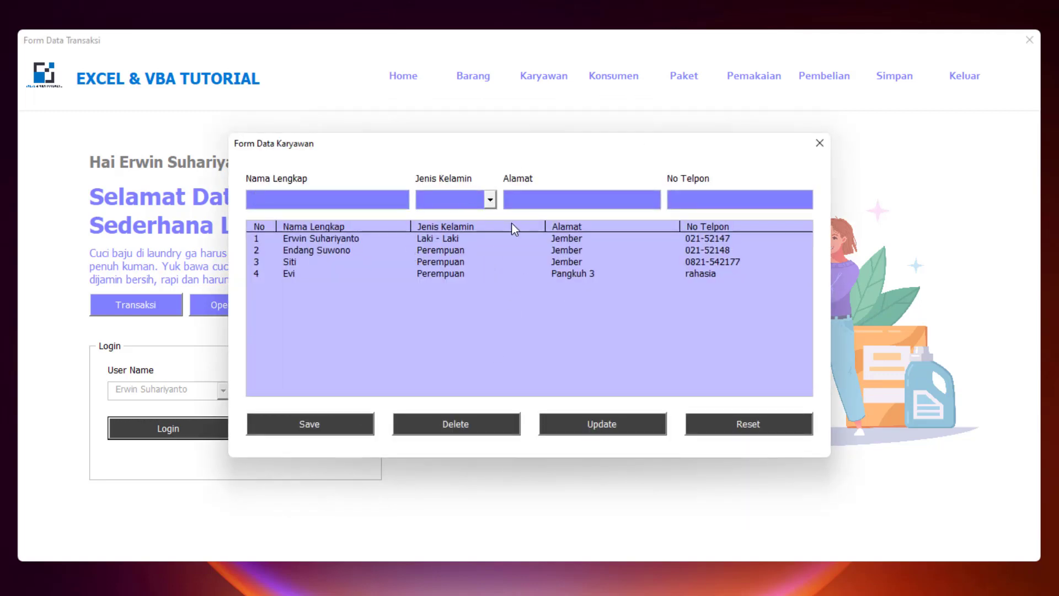
click(508, 239)
click(373, 207)
click(495, 201)
click(526, 200)
click(670, 199)
click(574, 251)
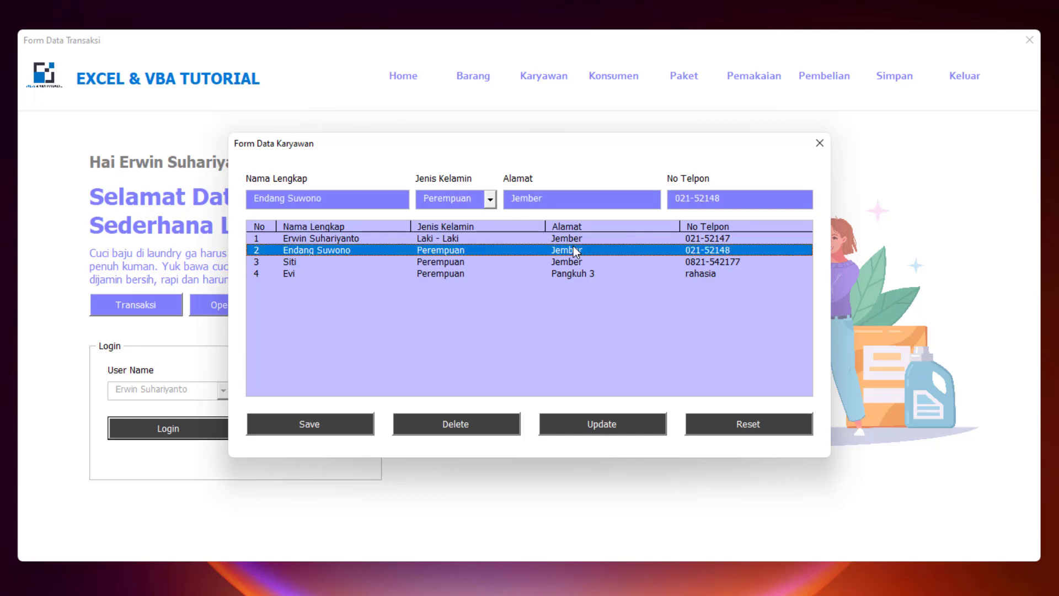
click(496, 418)
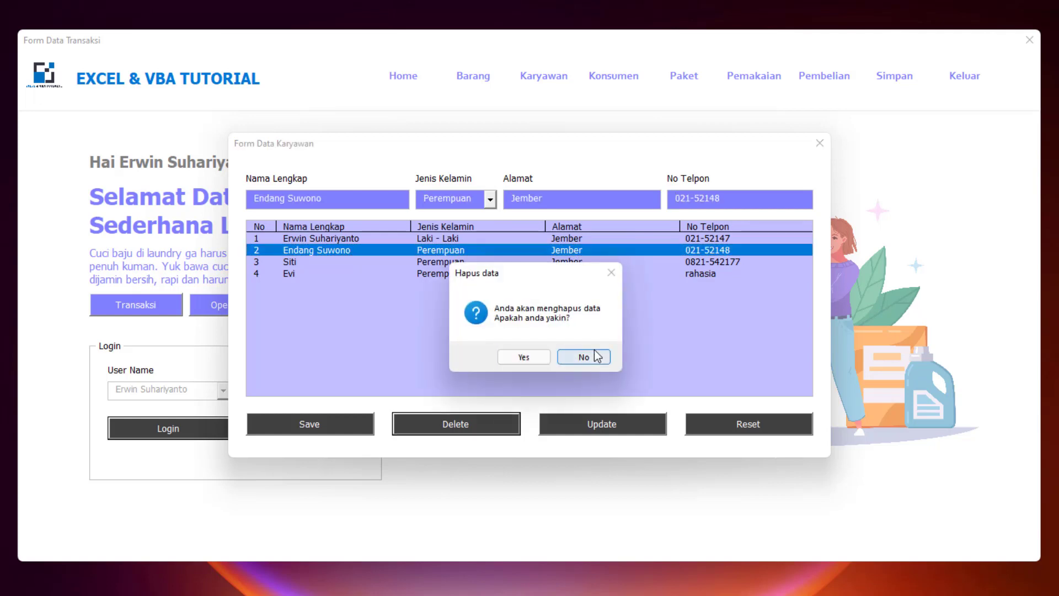
click(586, 357)
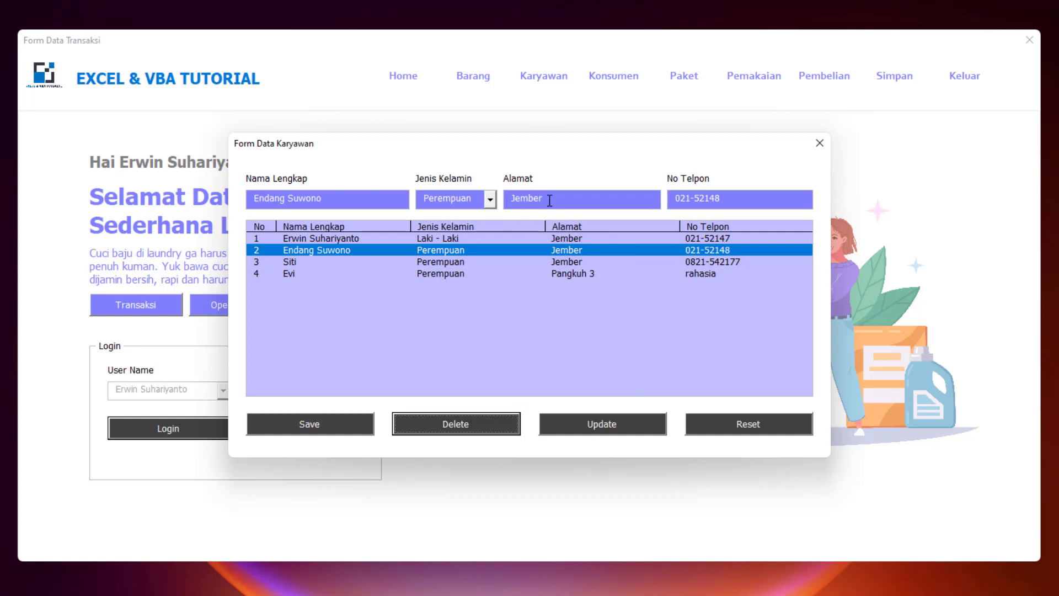
- Replace the second employee's address with the new town, update the record, and close the form
drag(548, 199, 456, 212)
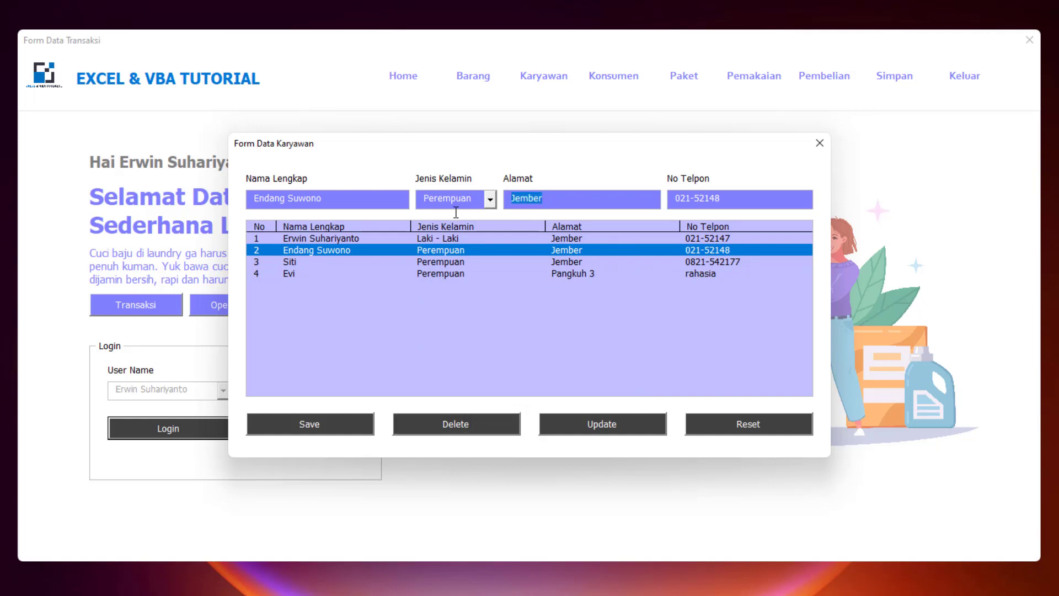
text(Tanggul)
click(601, 426)
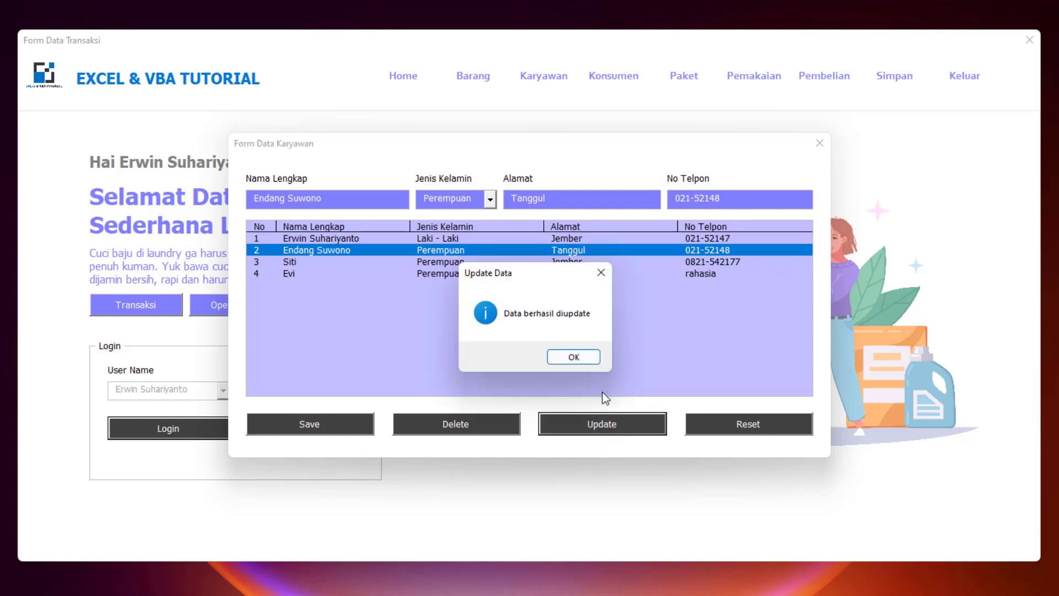
click(584, 363)
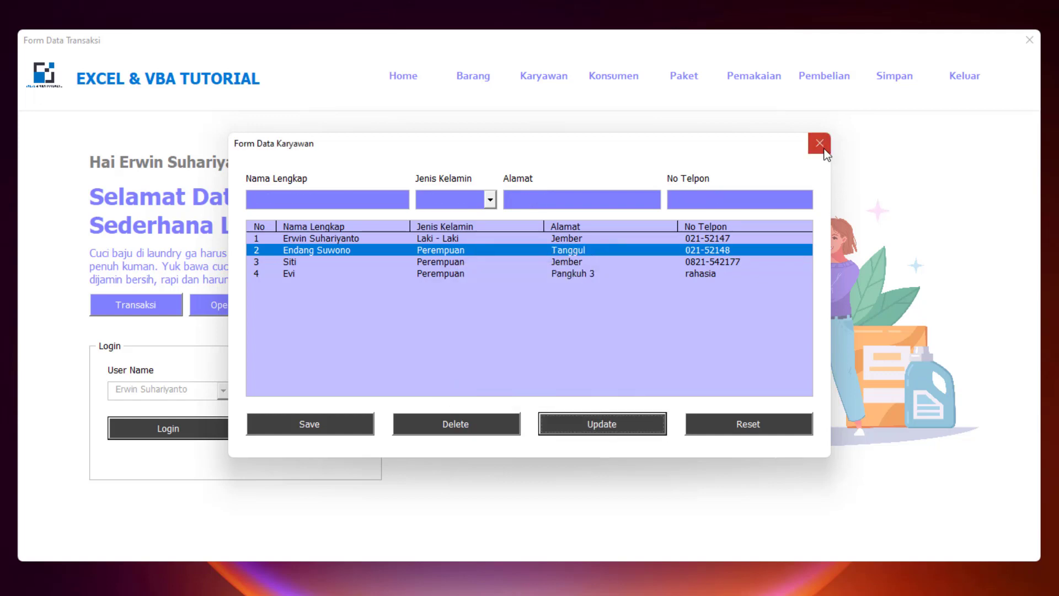
click(820, 144)
- Enter item id BR-10010, name Pewangi and stock 50 in the item form
click(473, 76)
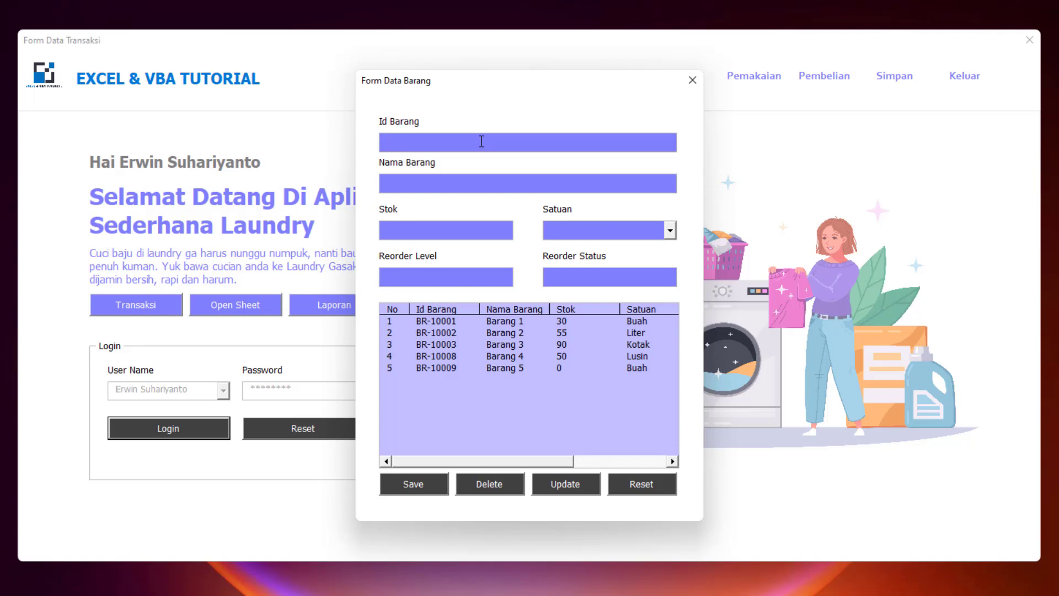
text(BR10)
key(BackSpace)
key(BackSpace)
text(-100010)
click(453, 182)
text(Bar)
key(BackSpace)
key(BackSpace)
key(BackSpace)
text(Pewabgi)
key(BackSpace)
key(BackSpace)
key(BackSpace)
text(ng50)
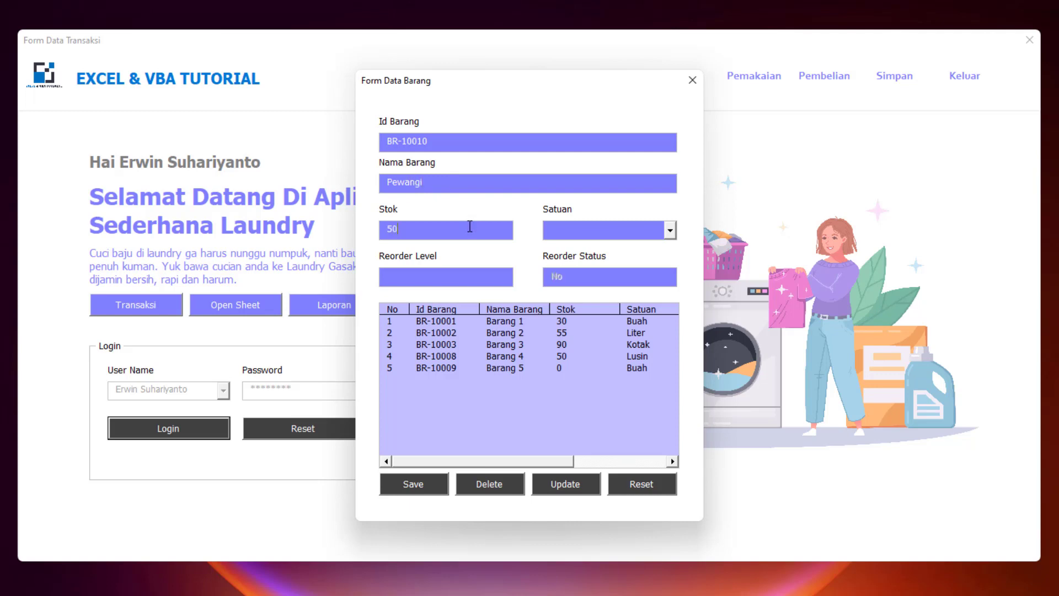
- Set unit Liter and reorder level 10, save the item, and close the form
click(671, 231)
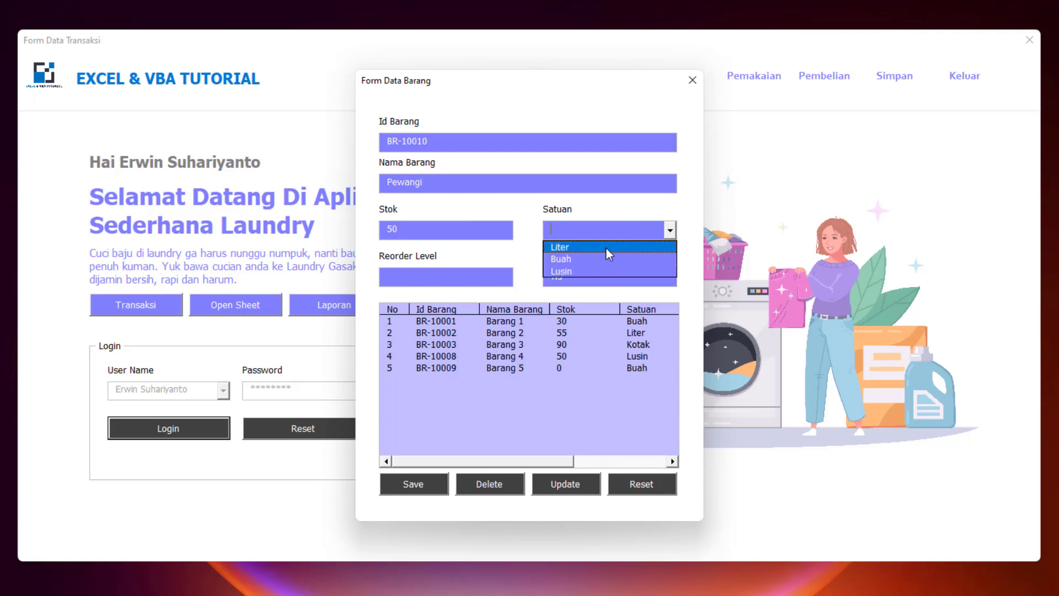
click(606, 246)
click(451, 281)
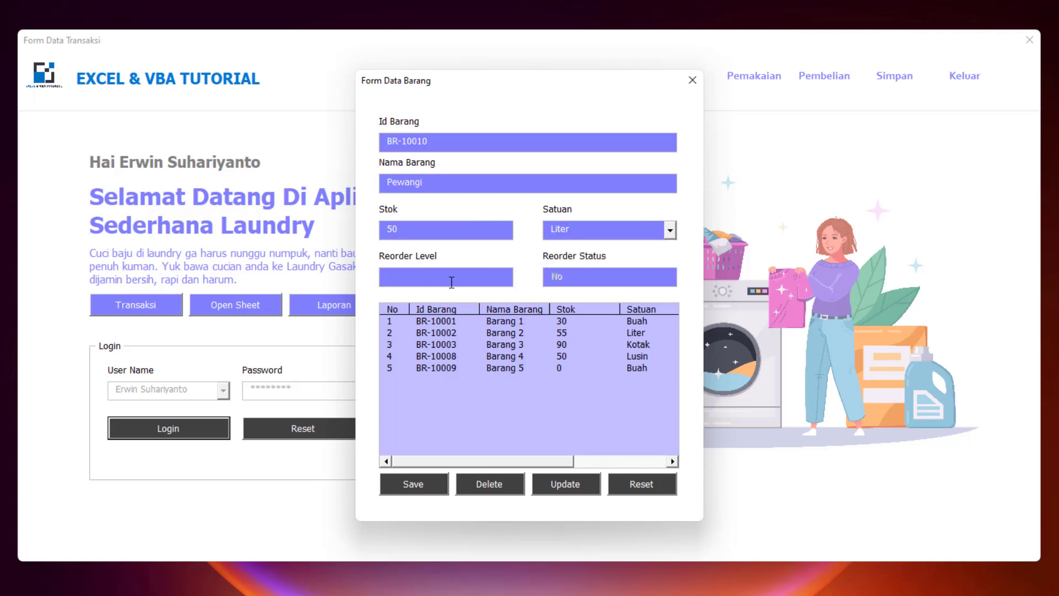
text(10)
click(439, 485)
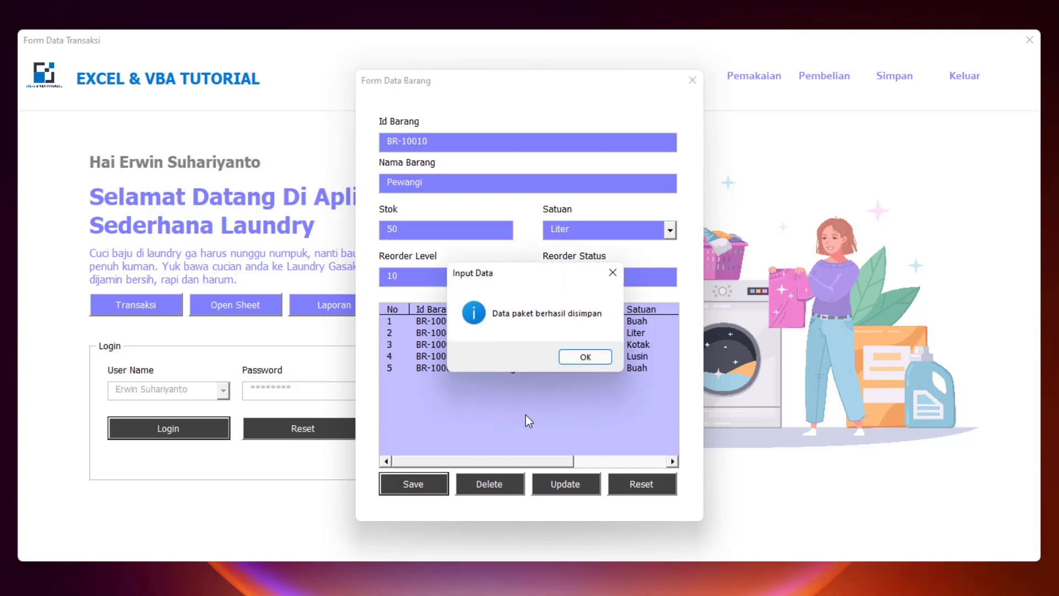
click(578, 360)
click(526, 378)
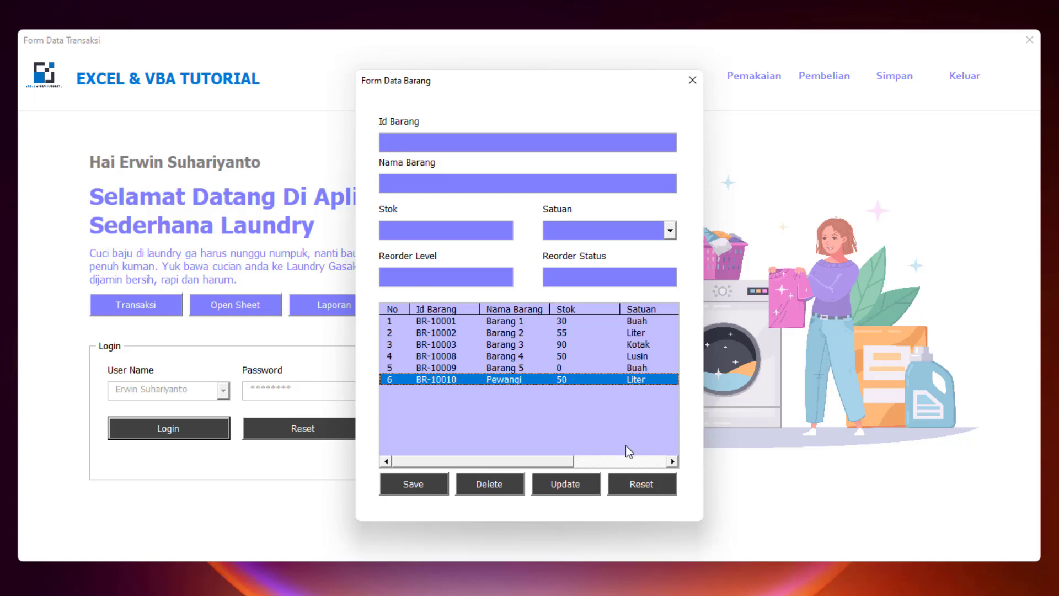
drag(558, 464, 640, 464)
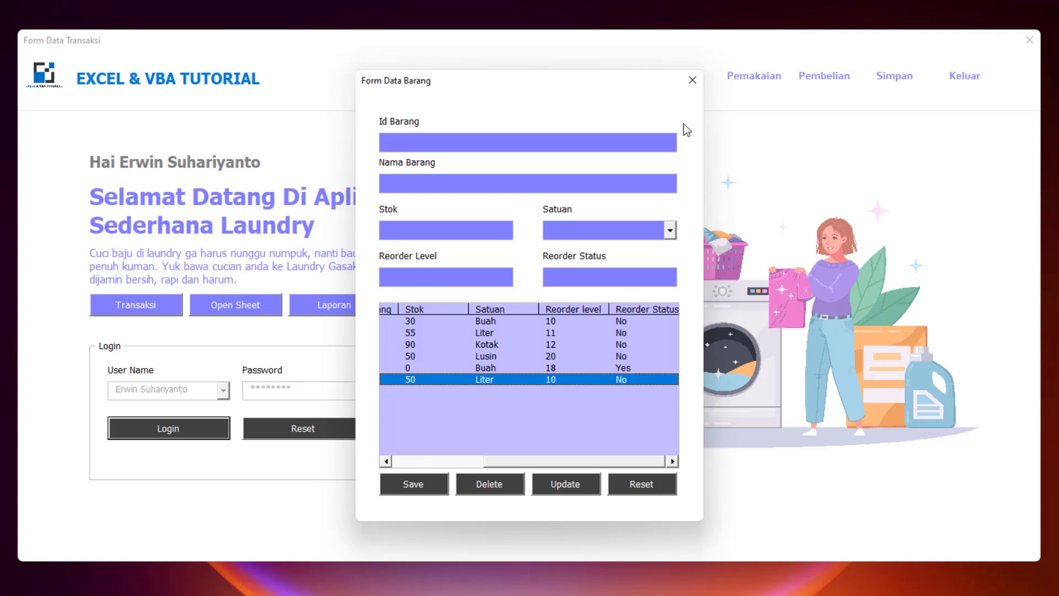
click(691, 81)
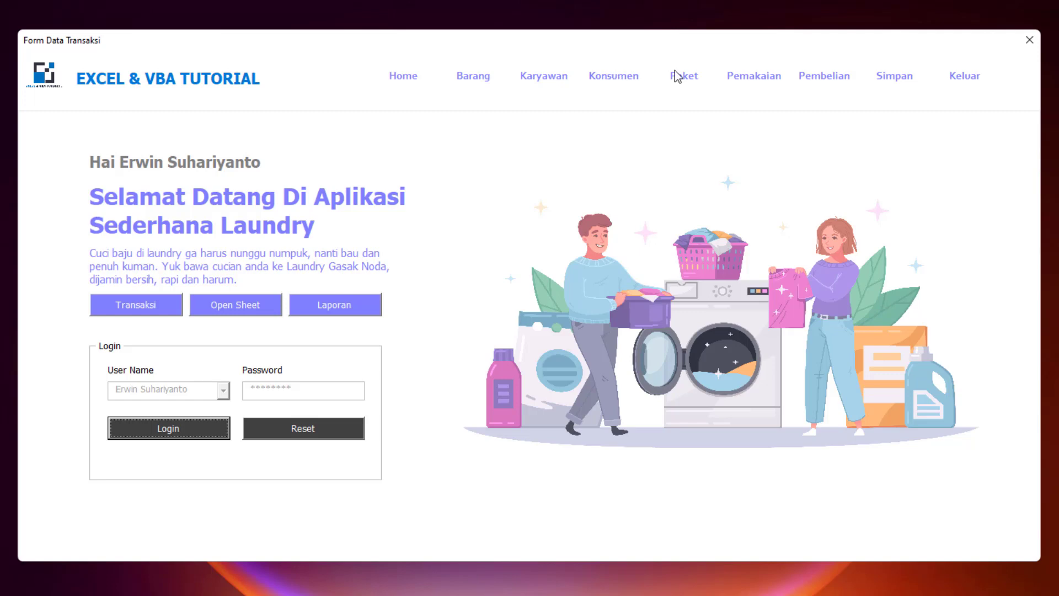
- Start a new usage record P-100010 for item BR-10010 Pewangi
click(773, 81)
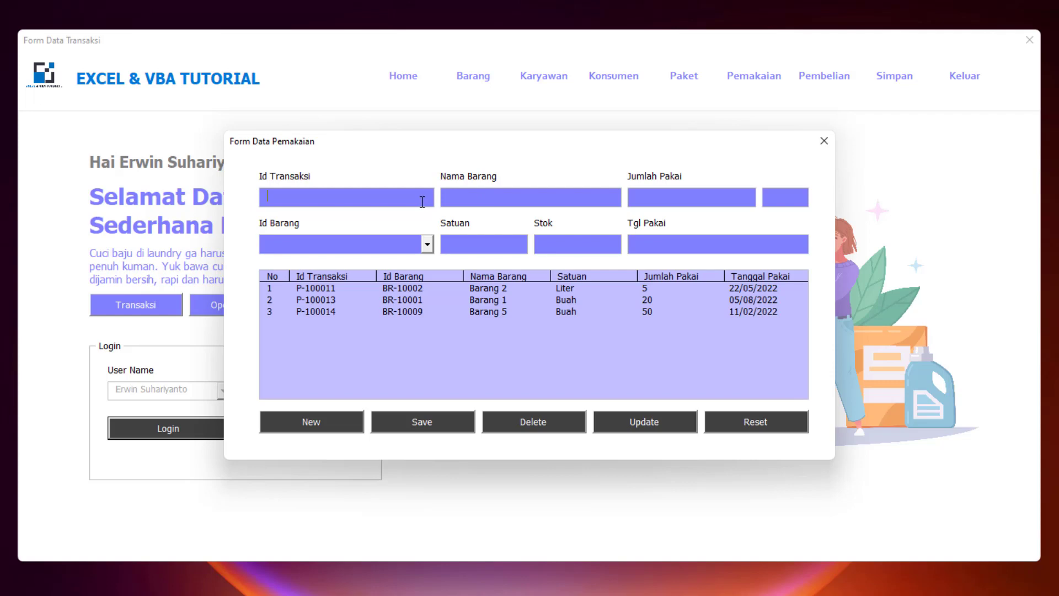
click(325, 422)
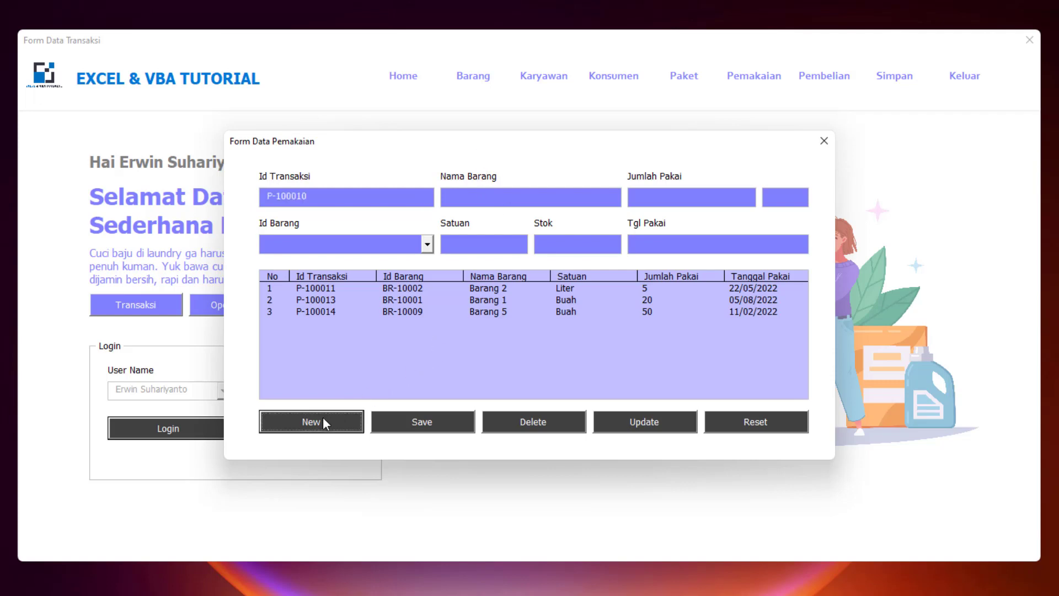
click(428, 244)
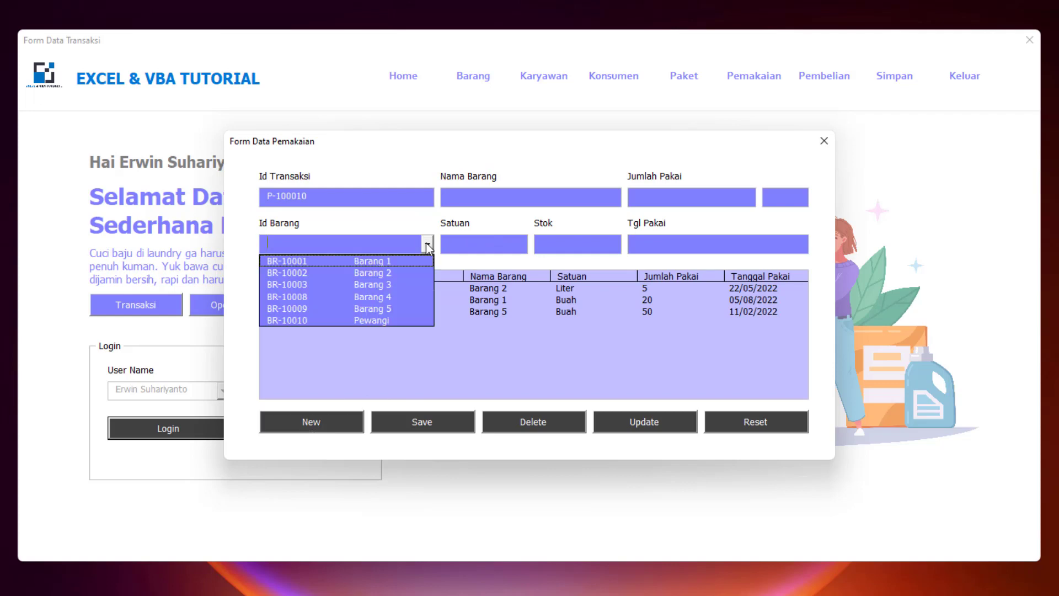
click(376, 320)
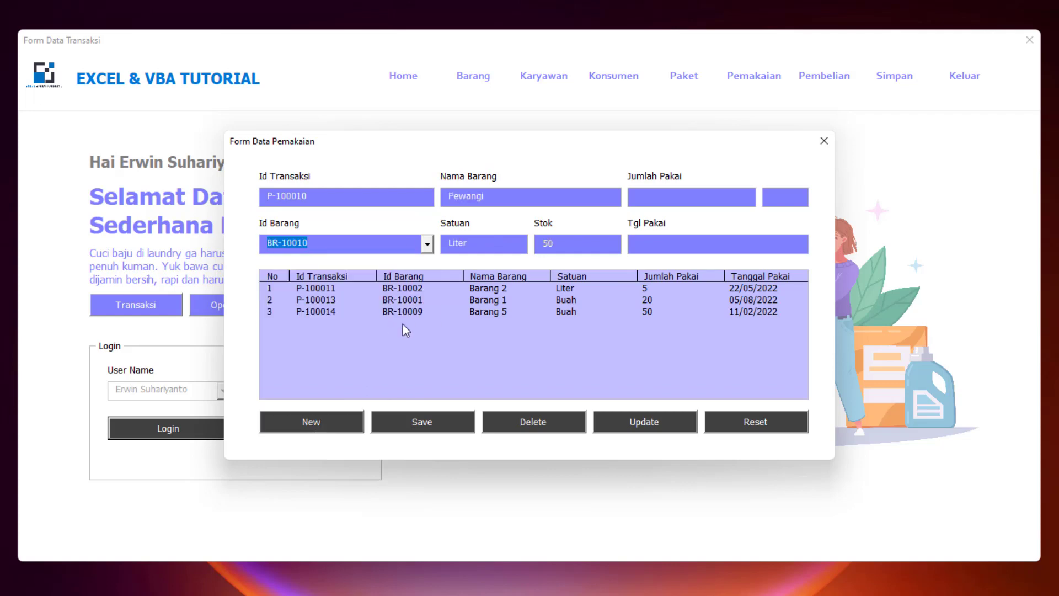
- Enter 45 Liter used on 05/11/2022 and save the usage record
click(669, 198)
text(45)
key(Tab)
click(689, 244)
text(05/)
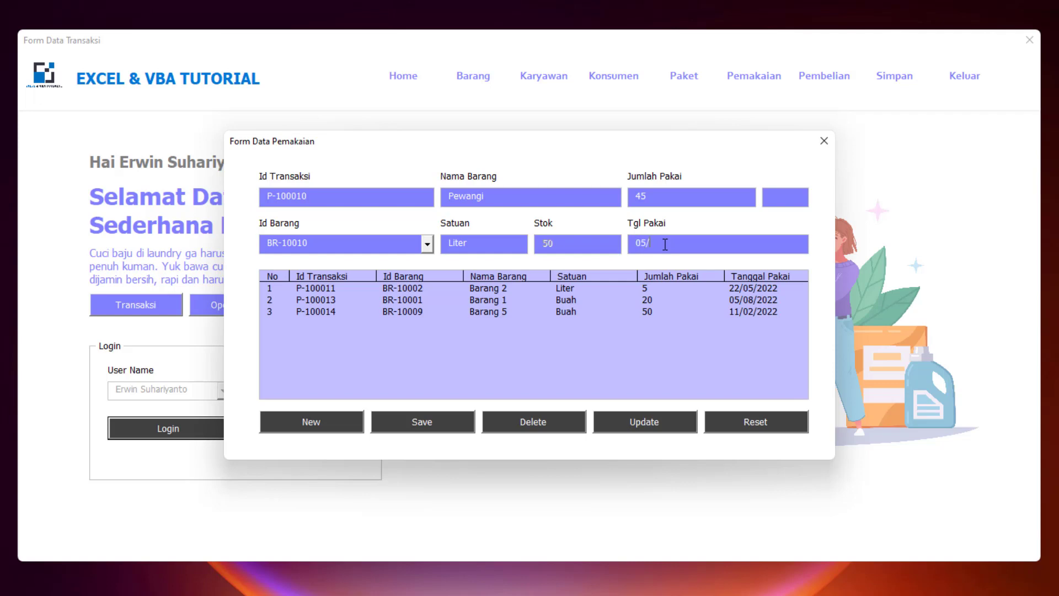
text(11/2022)
click(456, 428)
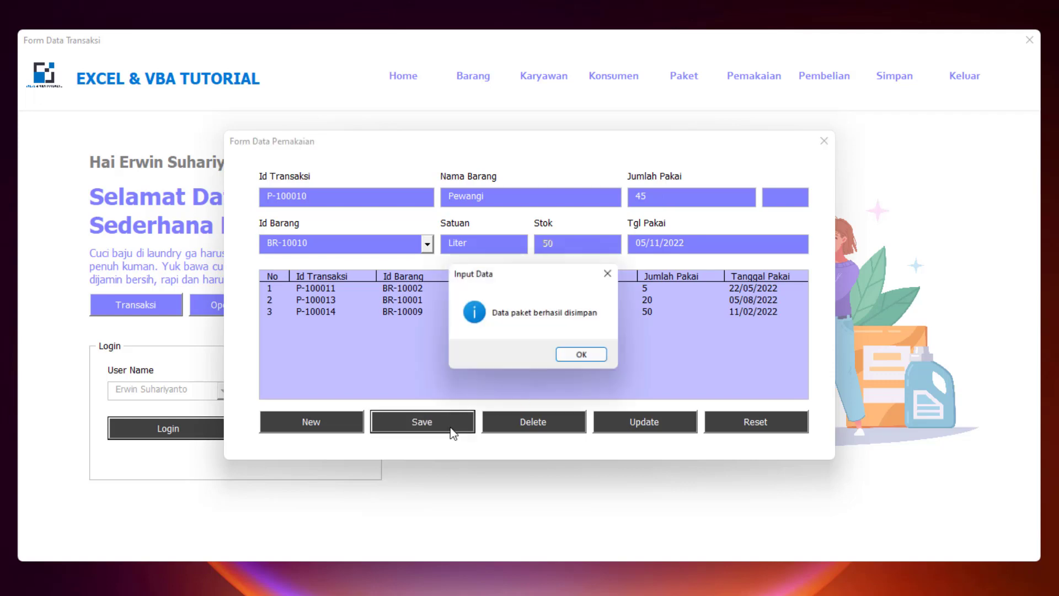
click(594, 362)
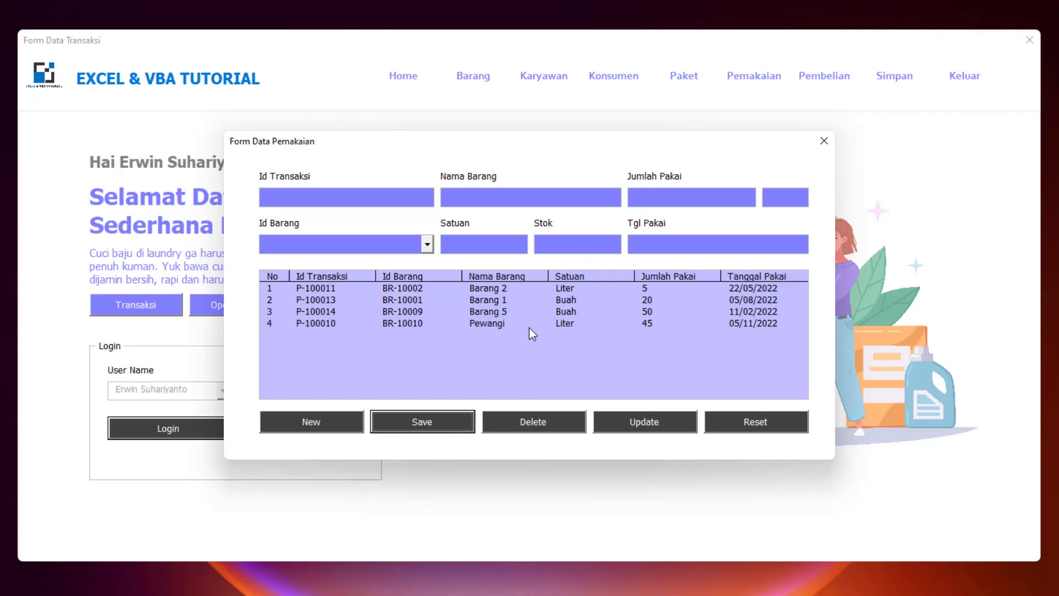
click(640, 326)
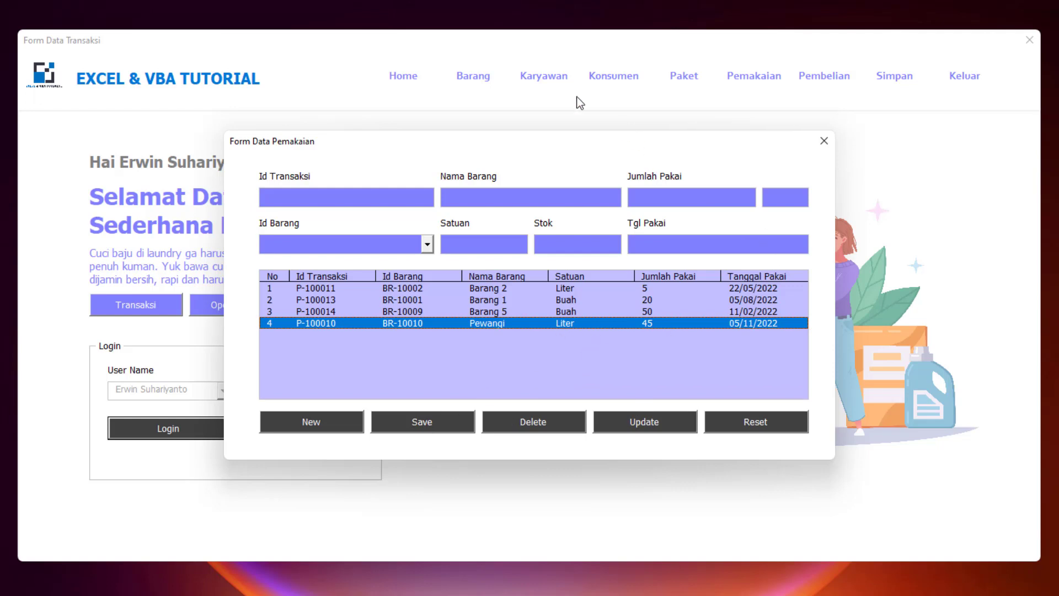
- Check in the item list that Pewangi shows stock 5 Liter with reorder status Yes
click(824, 141)
click(479, 79)
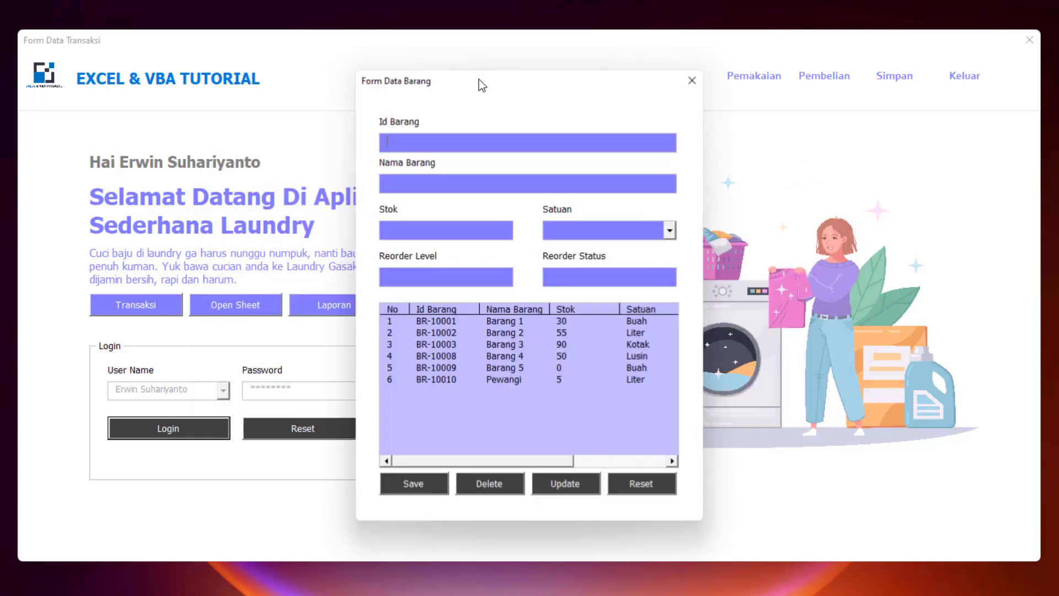
click(540, 376)
drag(563, 463, 686, 473)
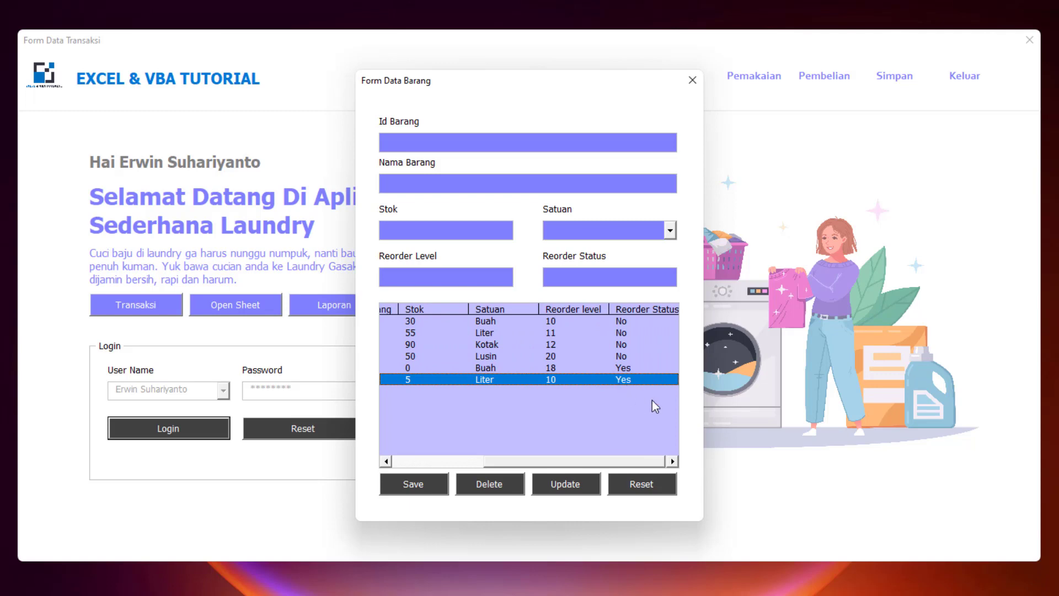
drag(574, 456, 481, 459)
click(692, 80)
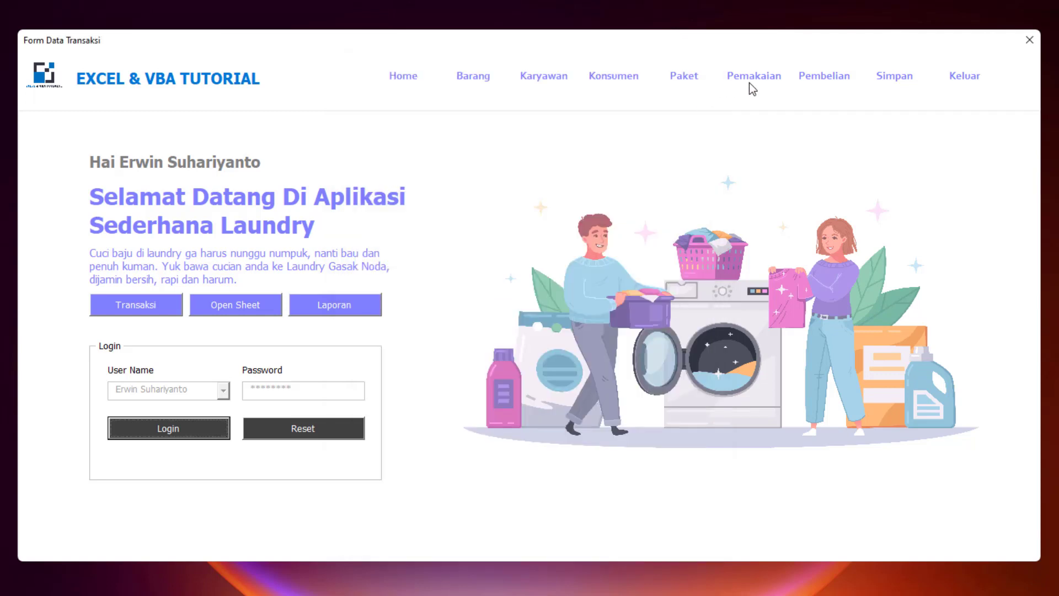
- Start new purchase B-100008 for item BR-10010 Pewangi with a quantity of 50
click(811, 81)
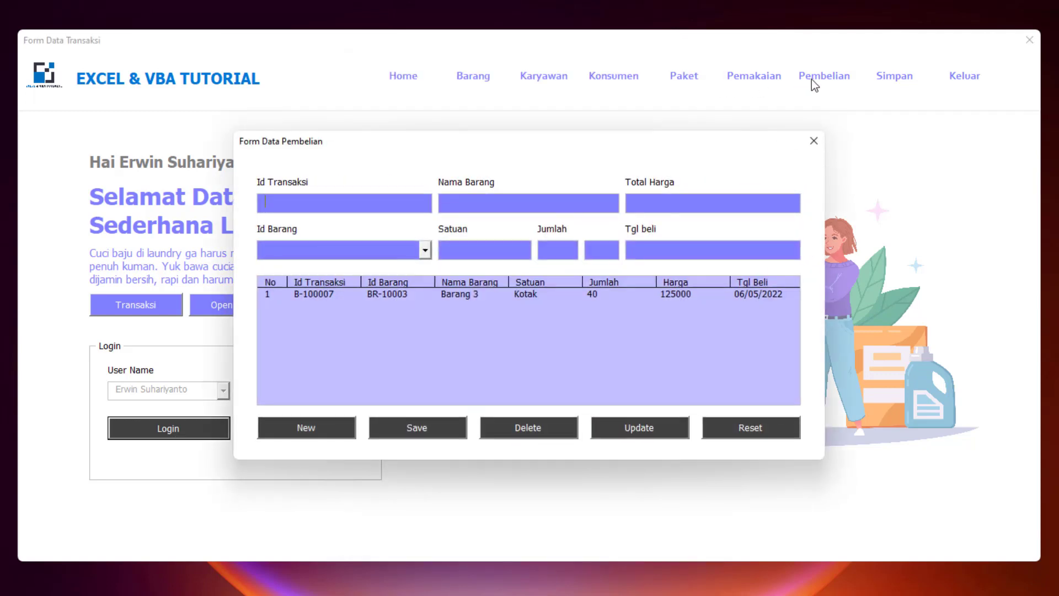
click(306, 420)
click(425, 250)
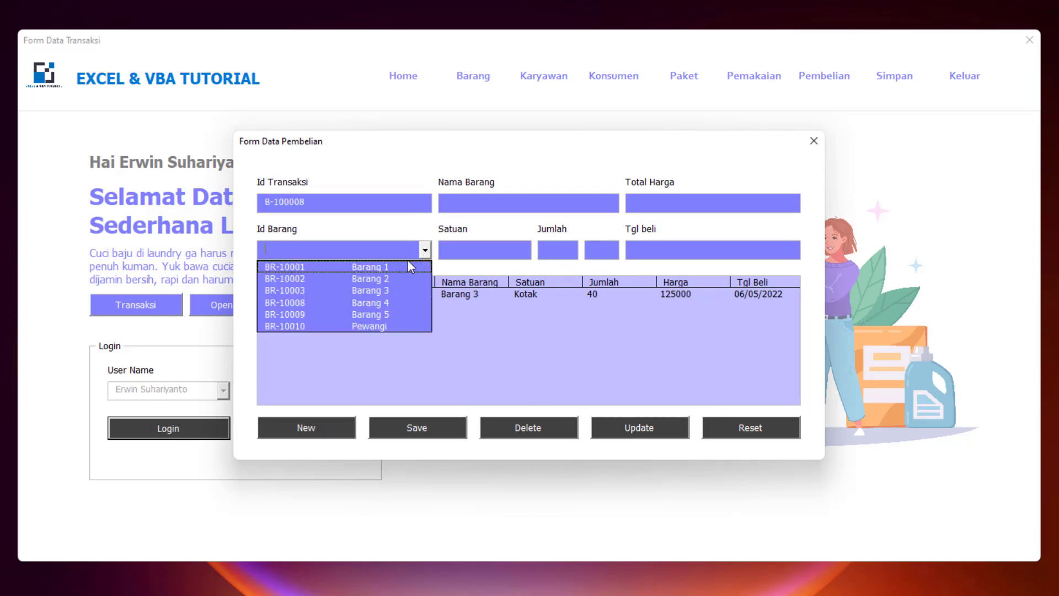
click(359, 327)
key(Tab)
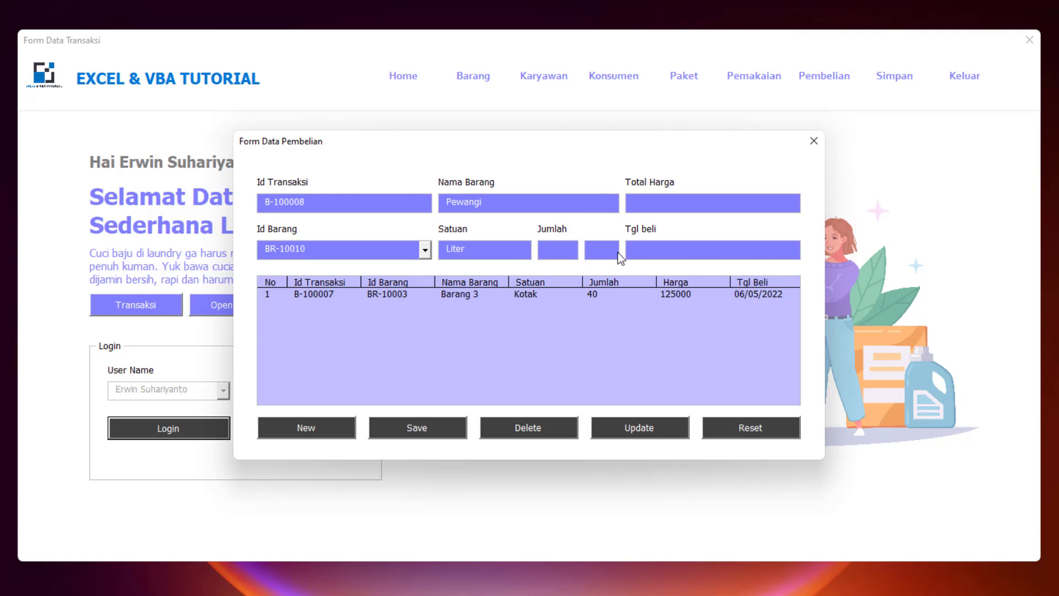
text(50)
- Enter total price 150000 and purchase date 5/11/2022, then save the purchase
click(660, 204)
text(150000)
click(669, 248)
text(5/11/2022)
click(411, 434)
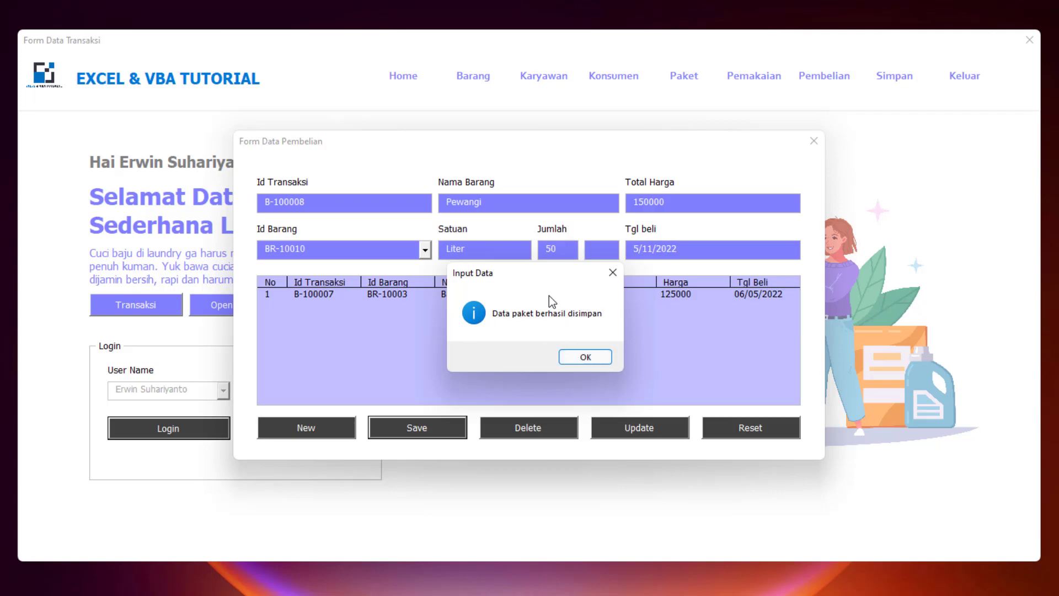
click(585, 358)
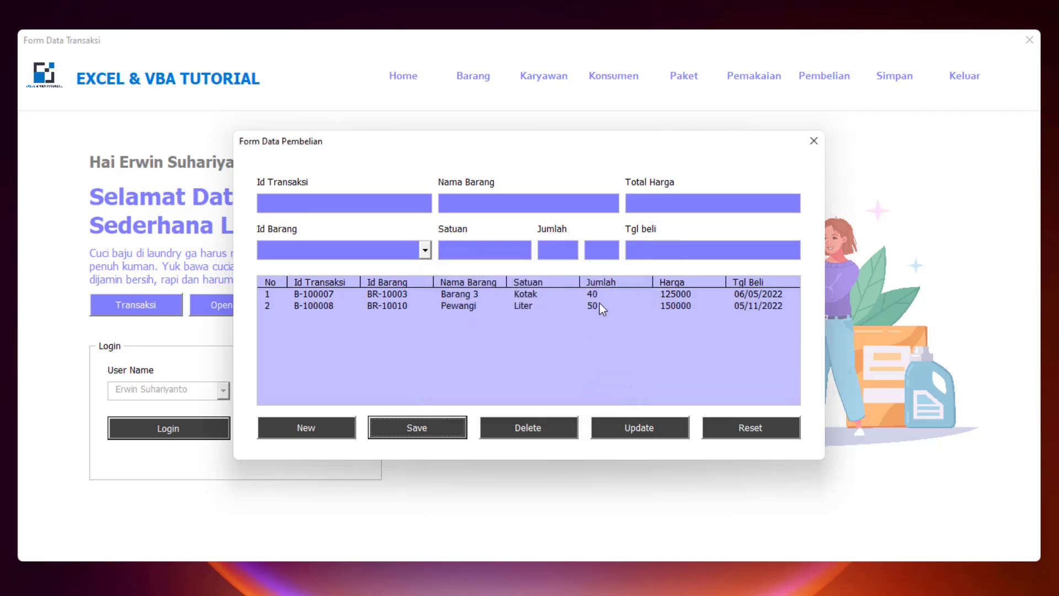
click(591, 304)
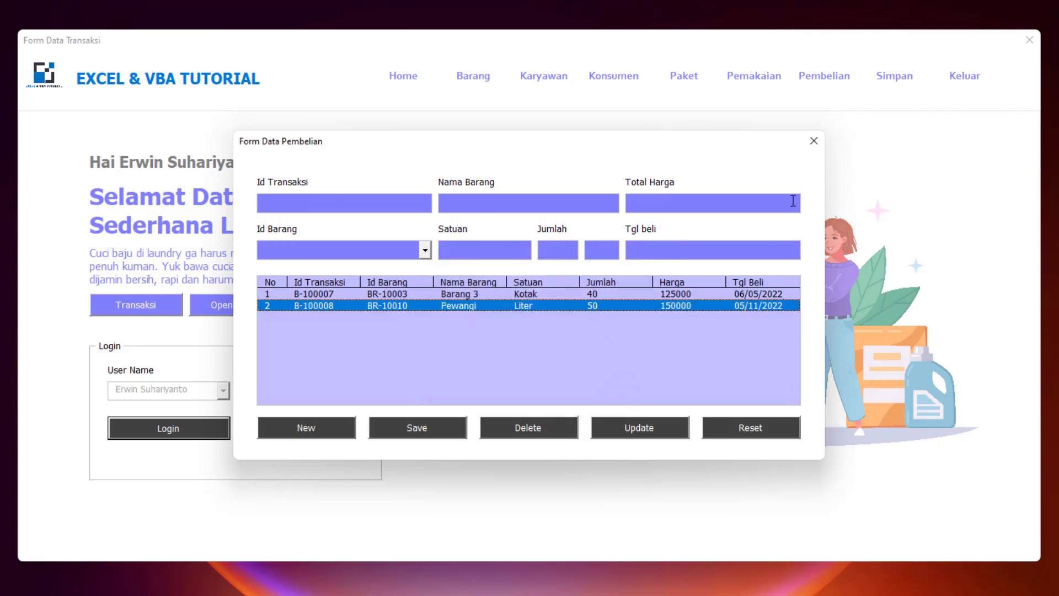
- Confirm Pewangi's stock now reads 55 Liter in the item list, then close the item form
click(814, 141)
click(462, 78)
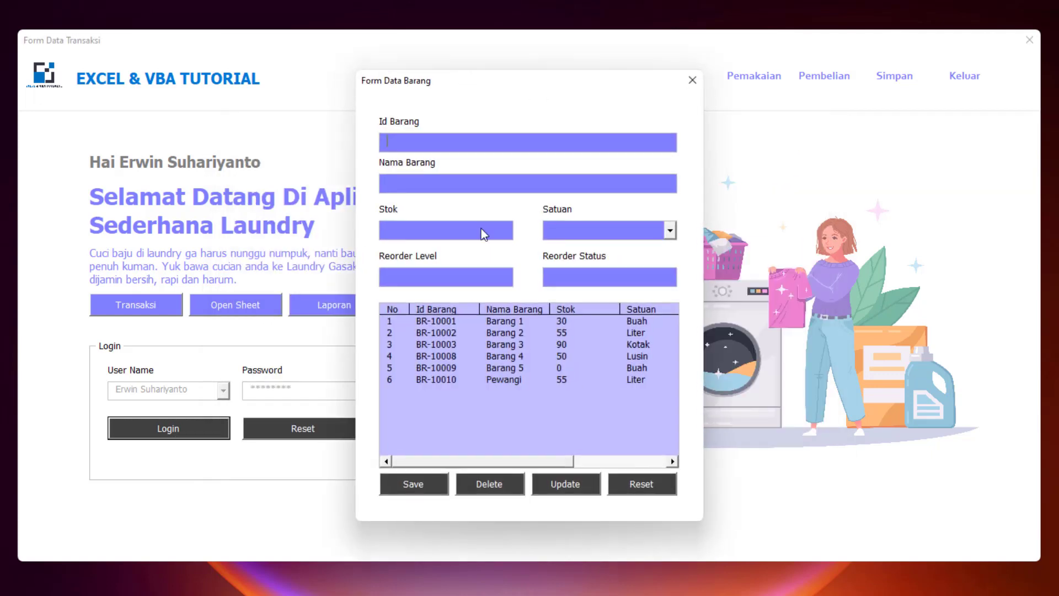
click(557, 381)
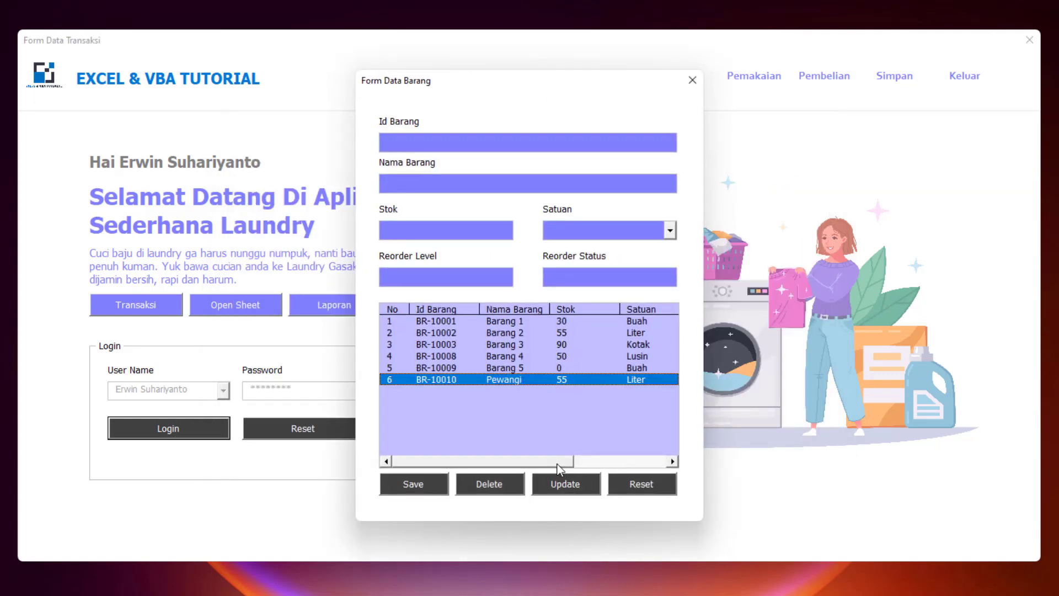
drag(557, 465, 648, 465)
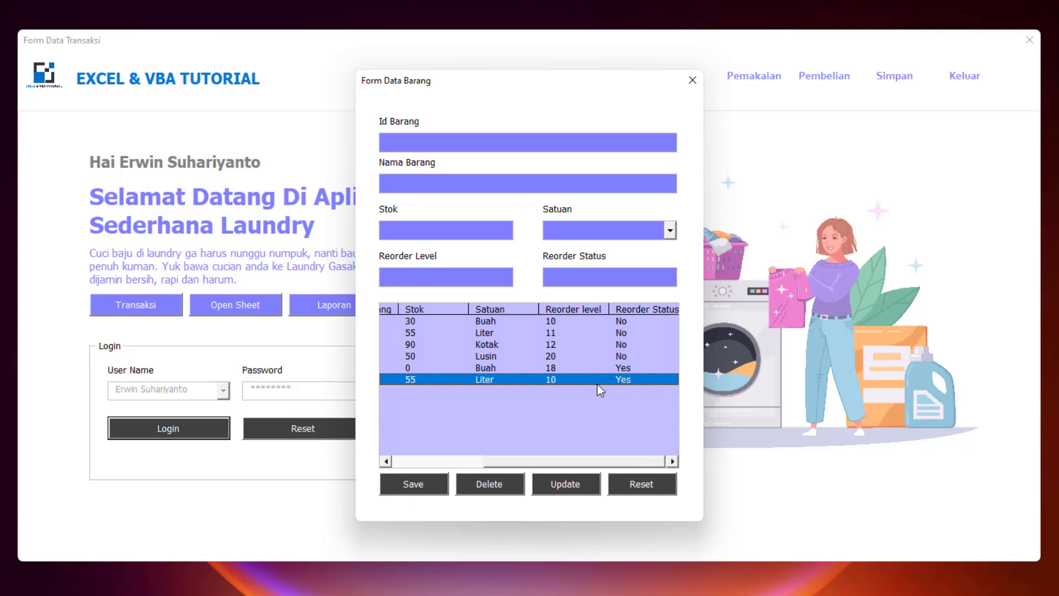
click(631, 482)
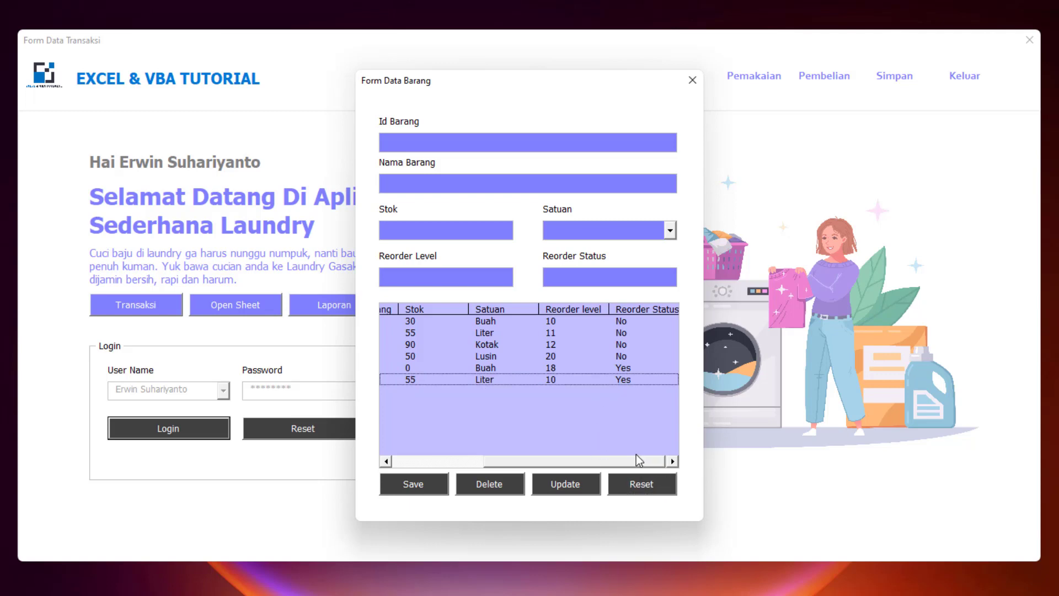
drag(649, 461, 529, 461)
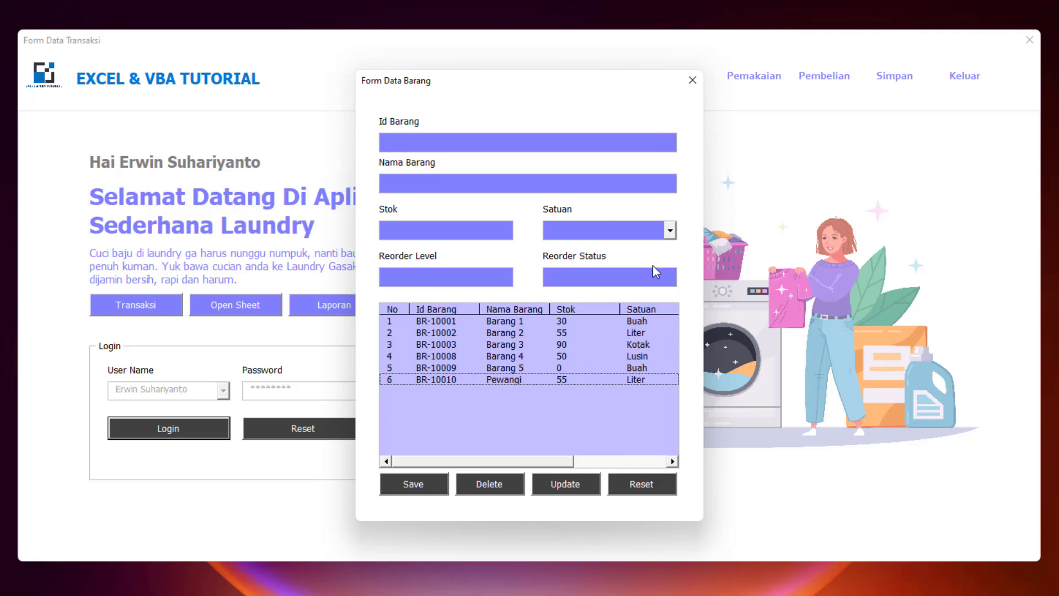
click(692, 80)
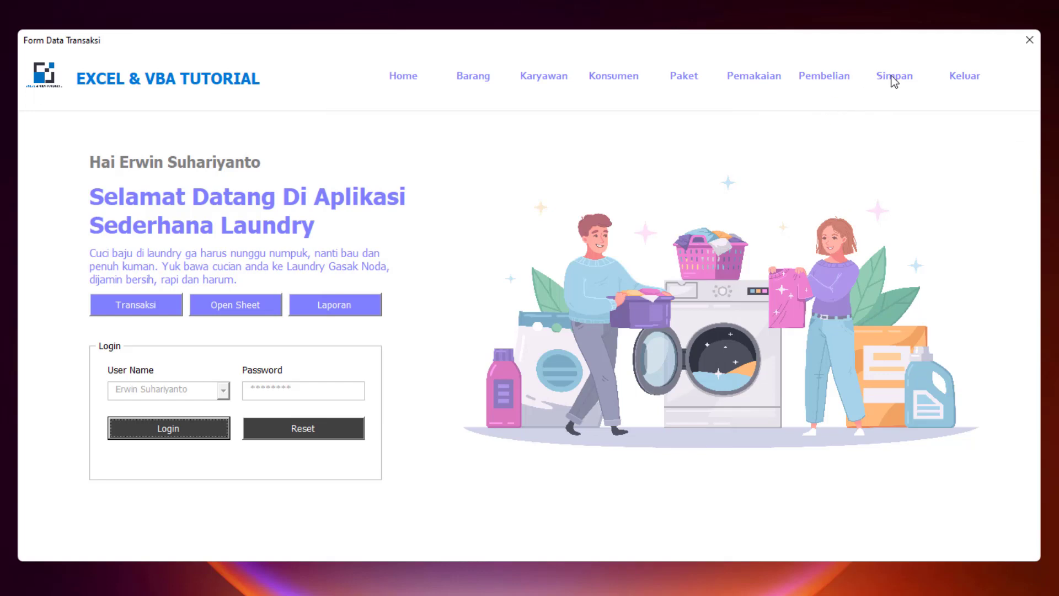
- Cancel the exit prompt and open the transaction entry page
click(981, 77)
click(587, 355)
click(161, 306)
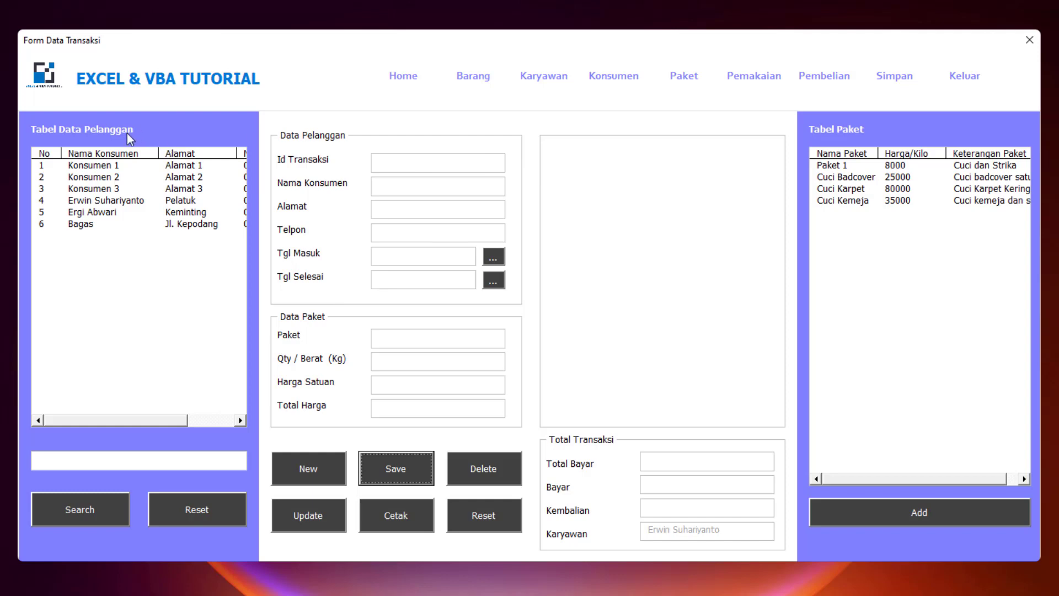
drag(150, 420, 66, 334)
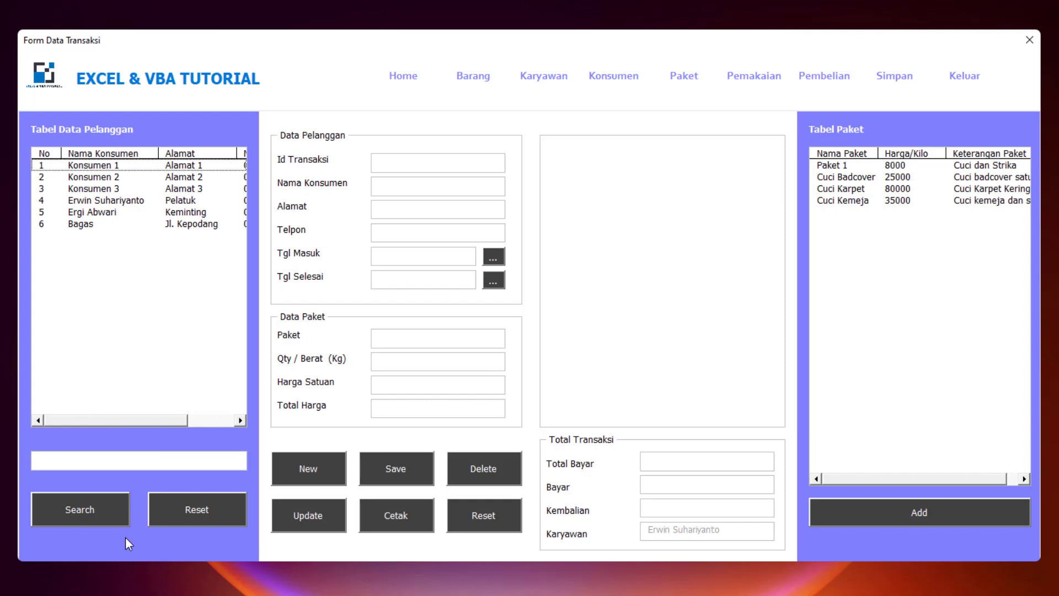
- Filter the customer list by a customer's name, then reset it to list all customers
click(152, 459)
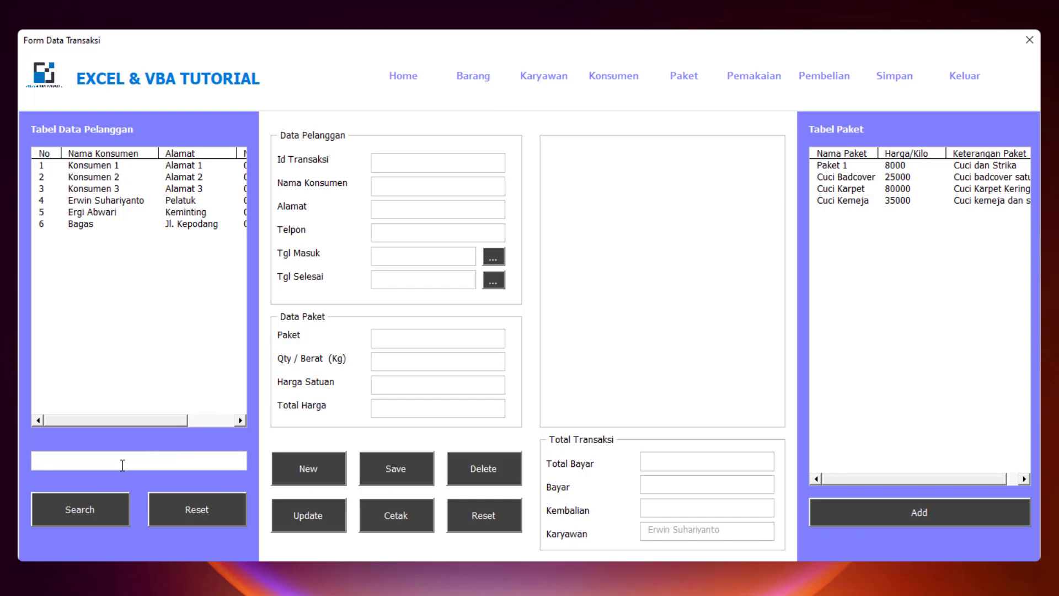
text(bagas)
click(89, 511)
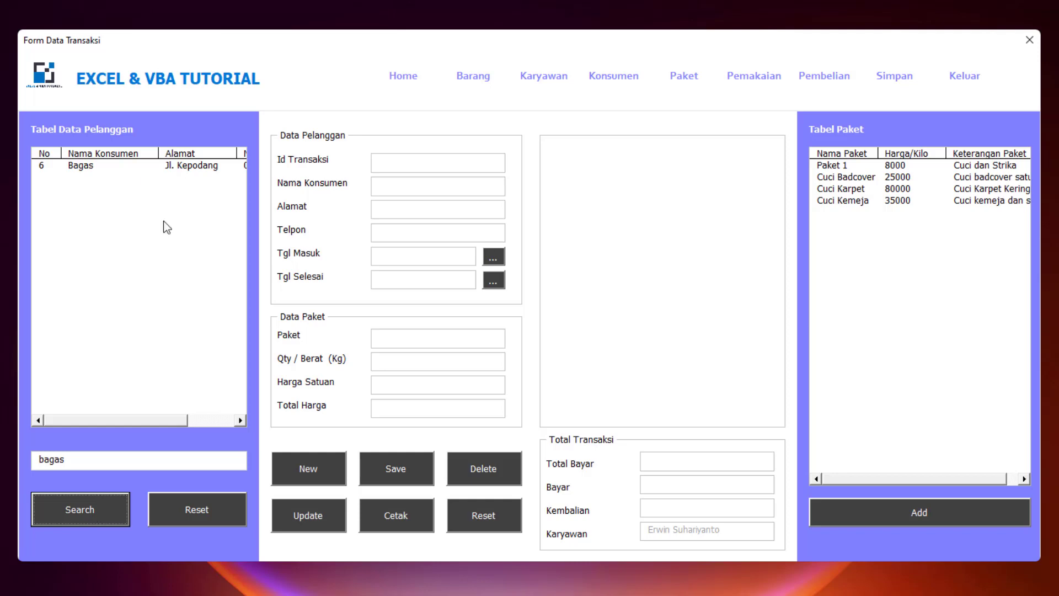
click(208, 511)
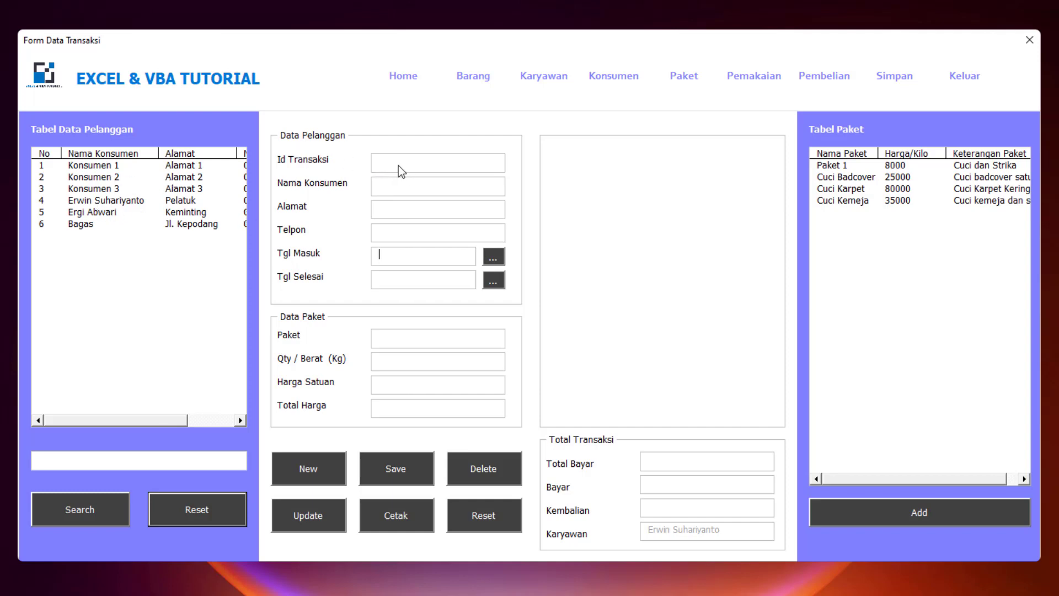
- Check the completion date and quantity fields, open and close the package form, then return home
click(415, 279)
click(400, 361)
click(907, 508)
click(672, 113)
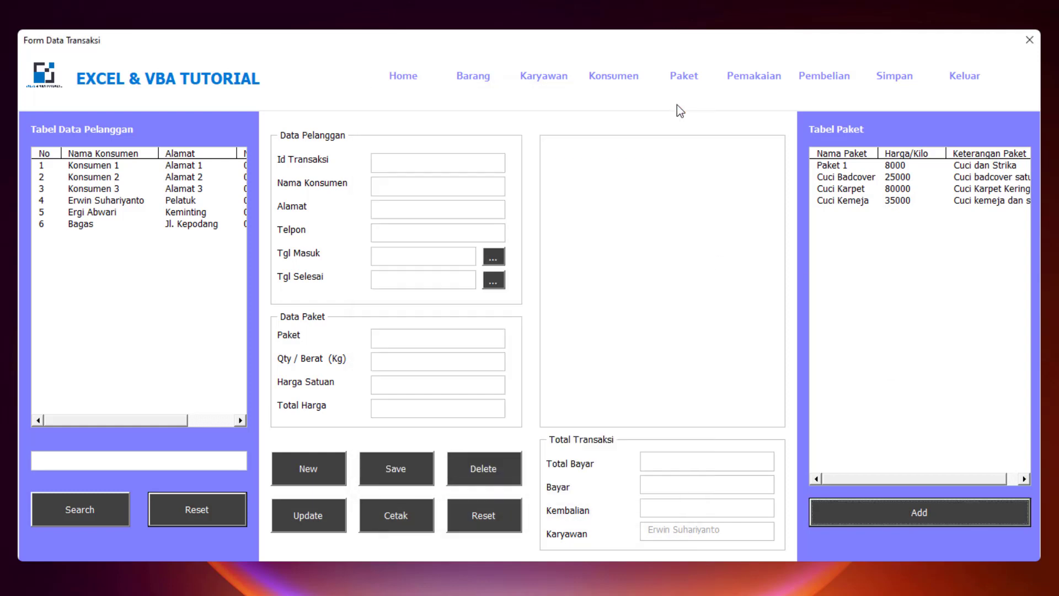
click(681, 76)
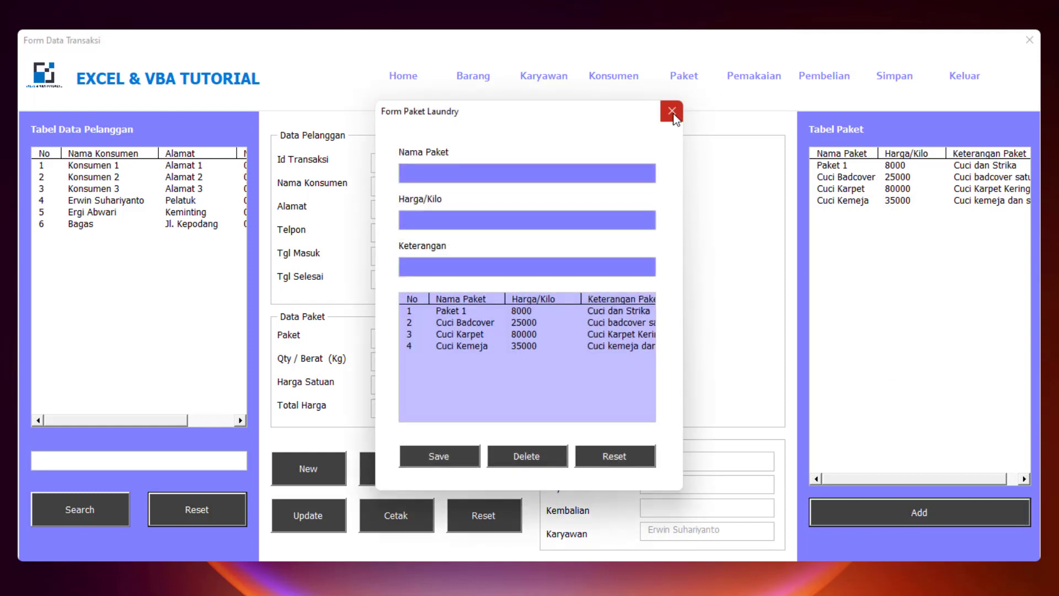
click(674, 115)
click(941, 502)
click(673, 113)
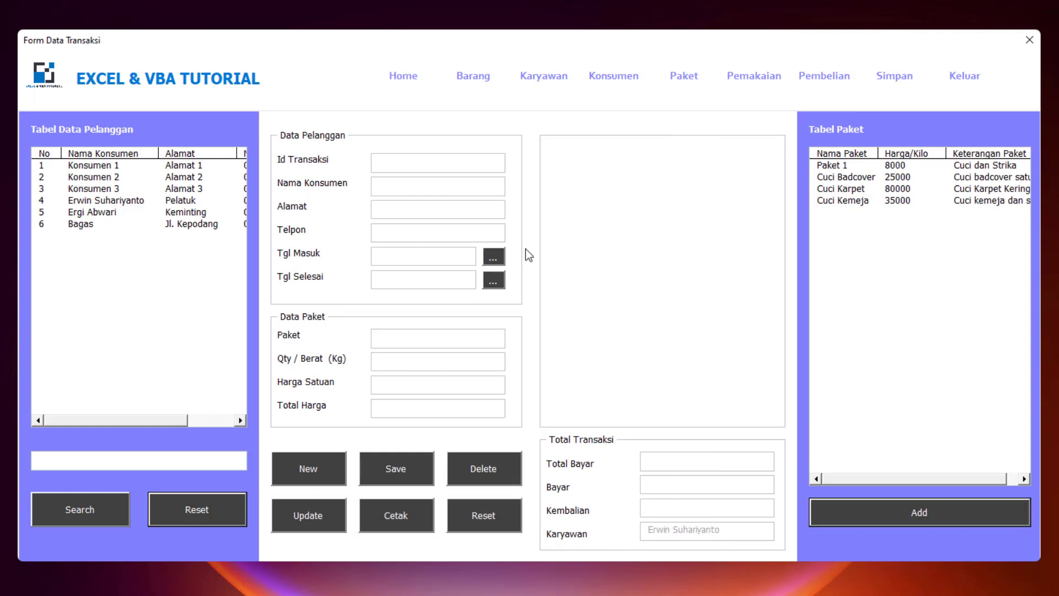
click(411, 78)
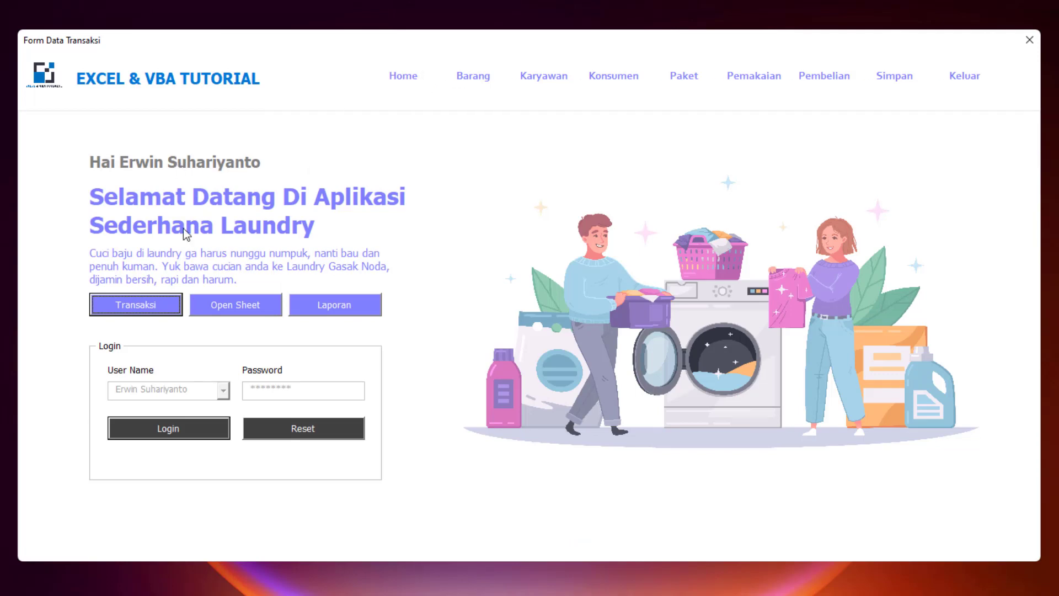
- Open the transaction page again and request a new transaction, bringing up the Transaksi Baru prompt
click(141, 302)
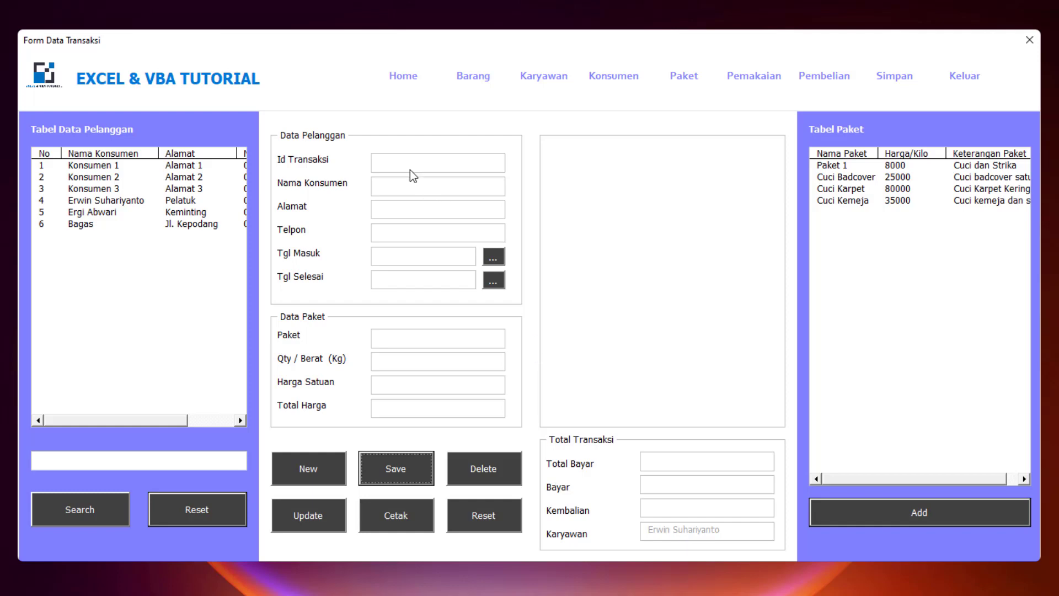
key(Tab)
click(309, 463)
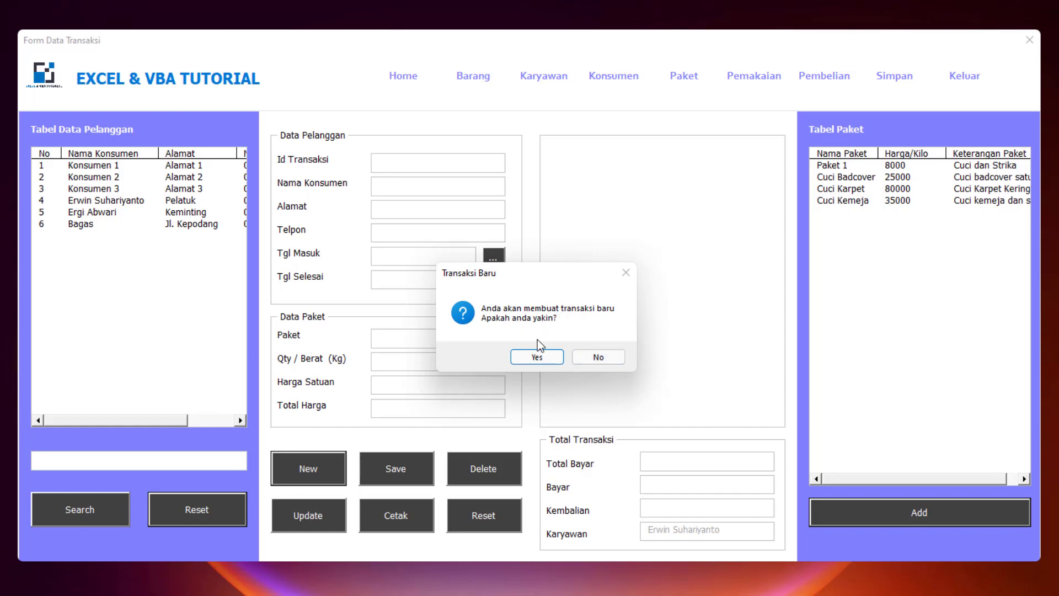
- Confirm new transaction TR-100060 for customer 5, dated 02/11/2022 to 03/11/2022
click(540, 354)
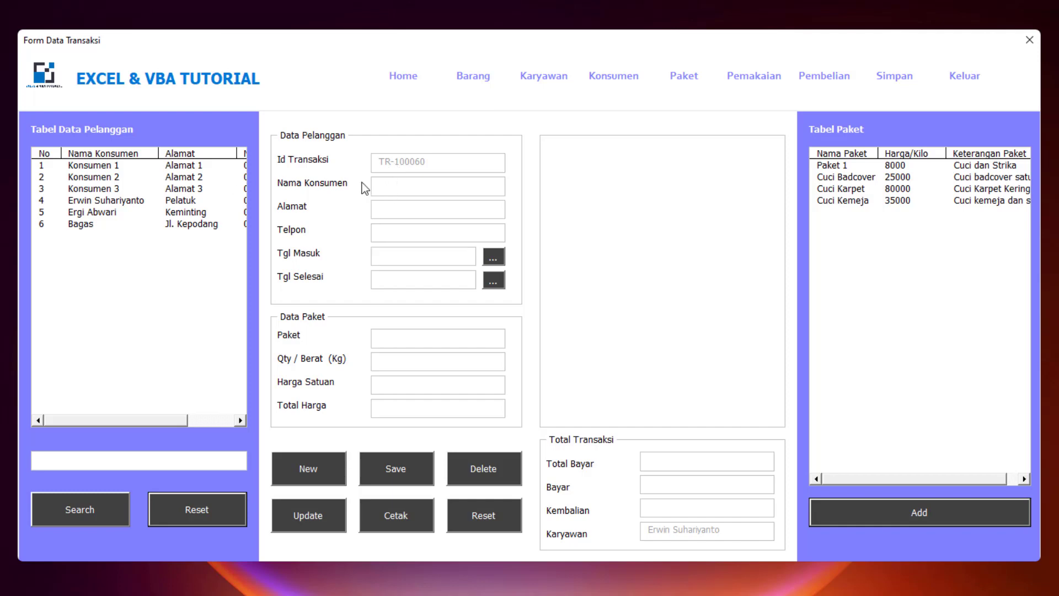
click(138, 210)
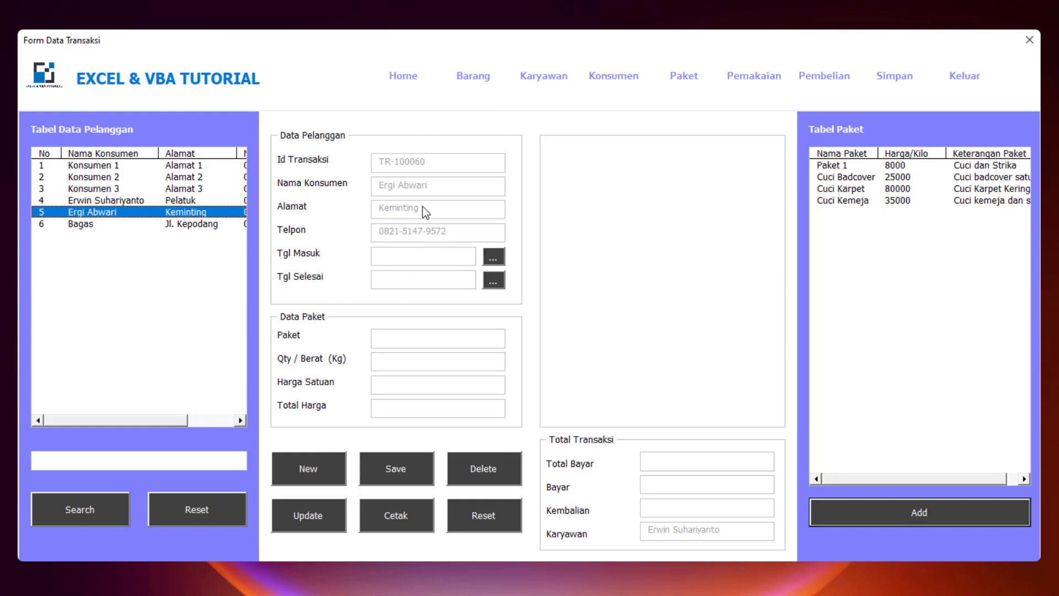
click(492, 257)
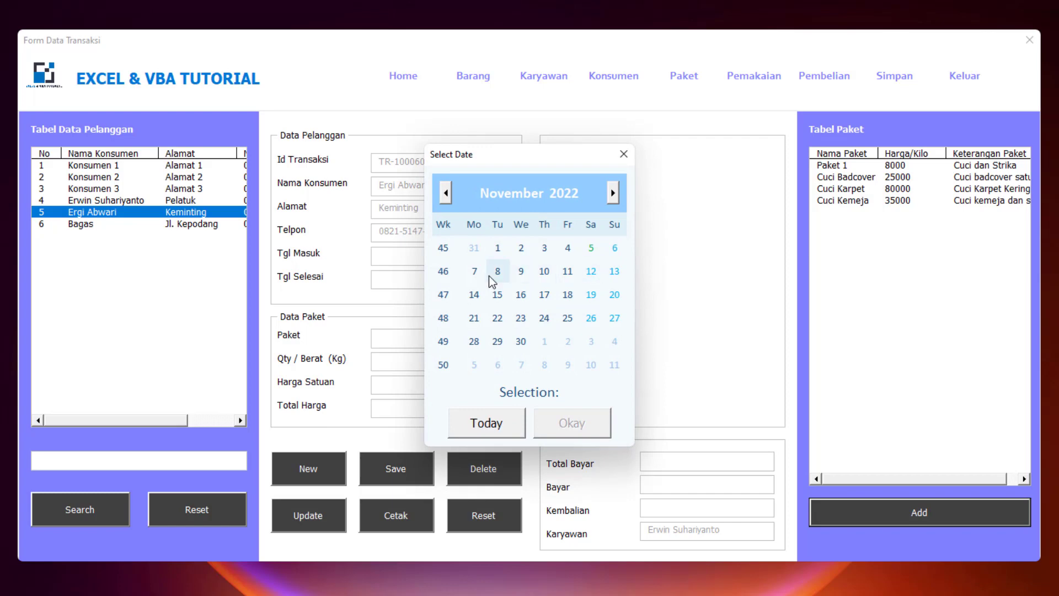
click(524, 253)
click(573, 425)
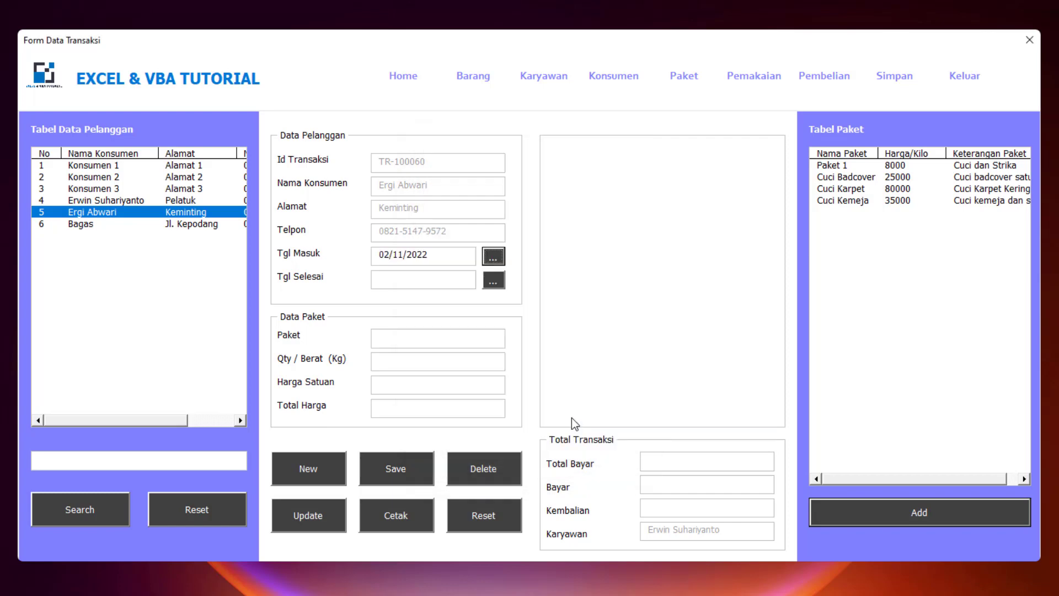
click(497, 283)
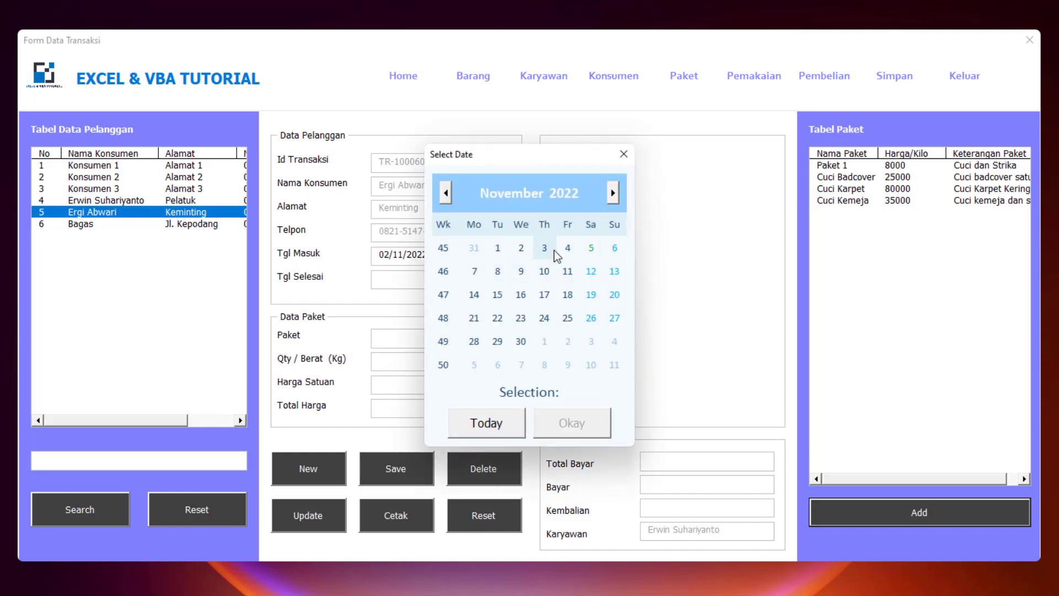
click(546, 249)
click(574, 424)
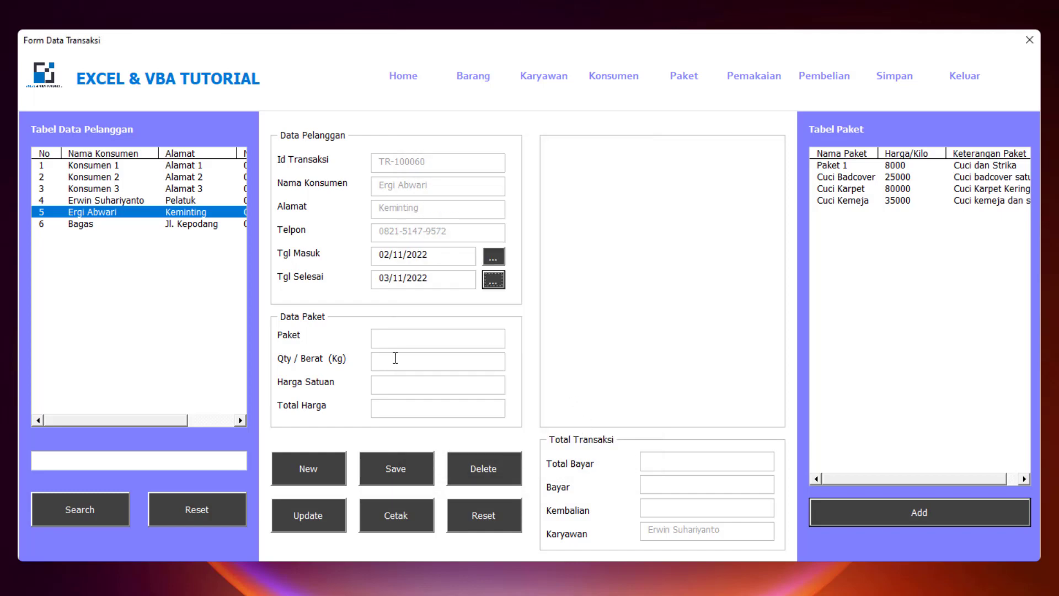
- Add 5 kg of Paket 1 to the order, totalling 40.000
double_click(894, 168)
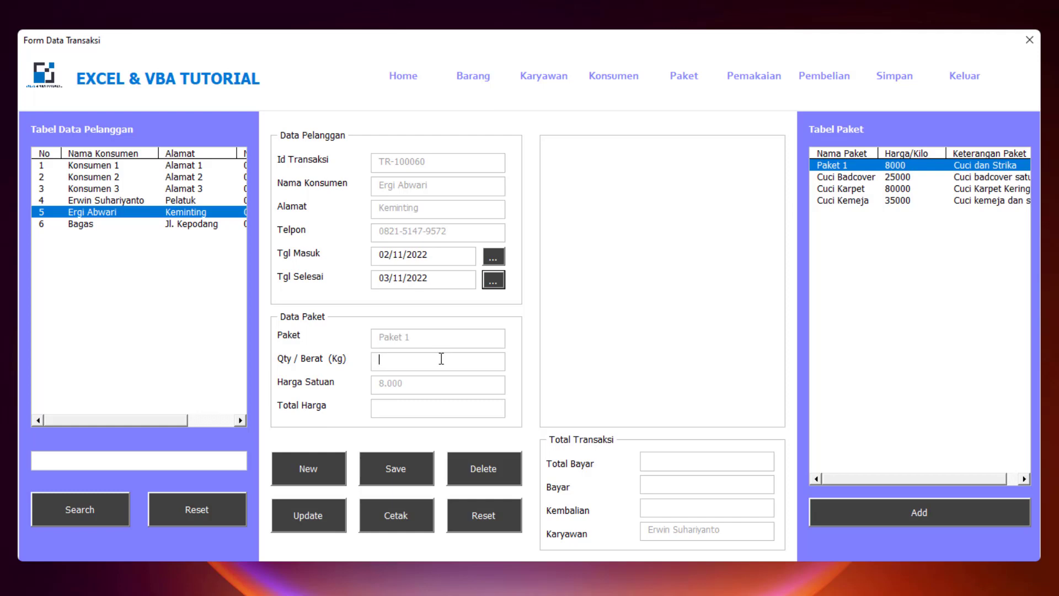
text(5)
key(Return)
- Save the Paket 1 line to the transaction
click(406, 468)
click(601, 356)
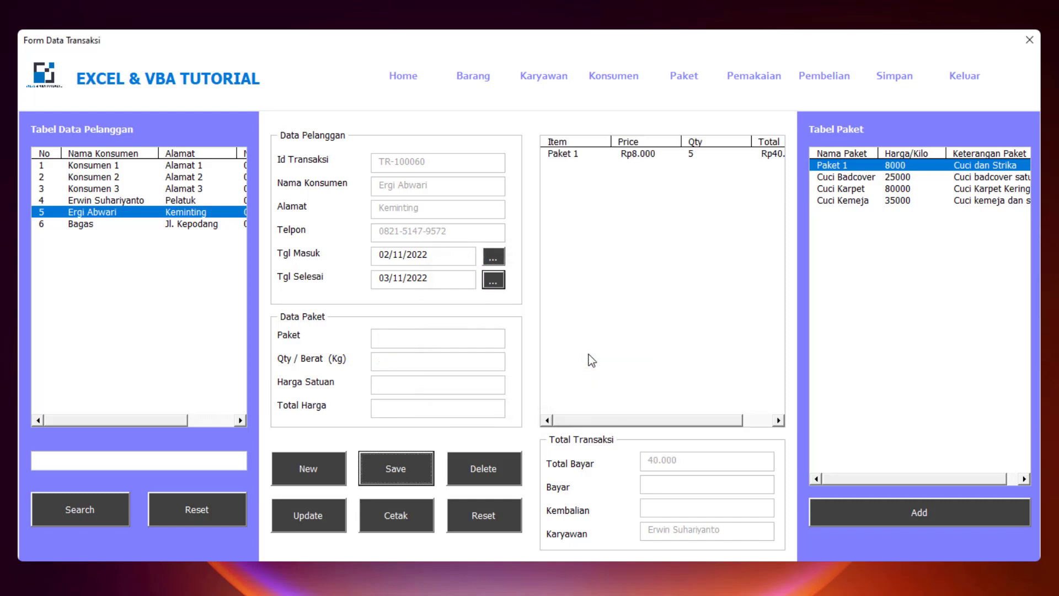
click(753, 421)
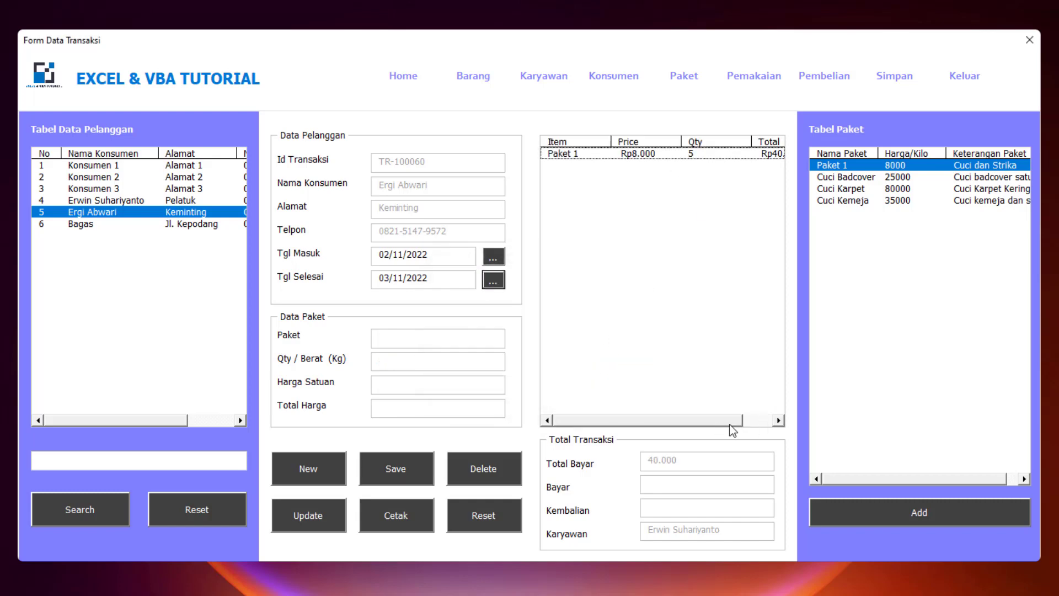
drag(684, 421, 653, 422)
- Add and save Cuci Badcover with quantity 2
double_click(862, 178)
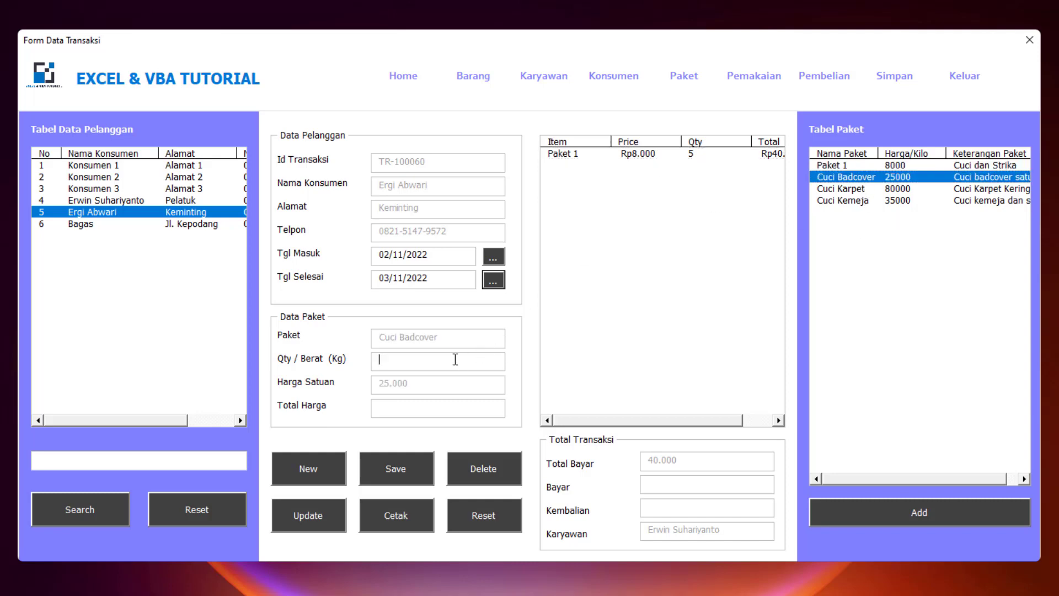
text(2)
key(Return)
click(403, 468)
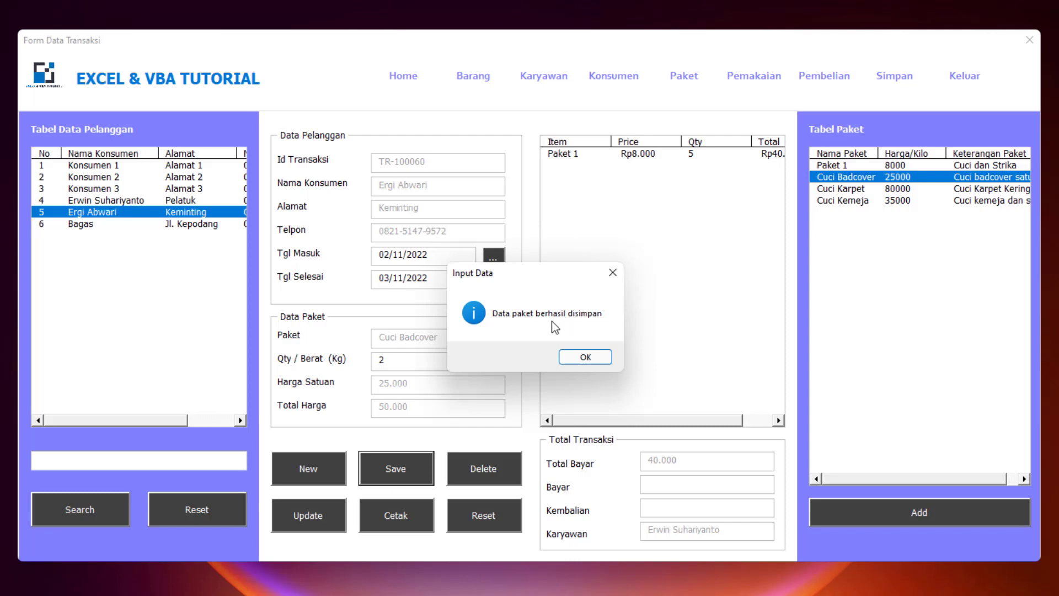
click(585, 357)
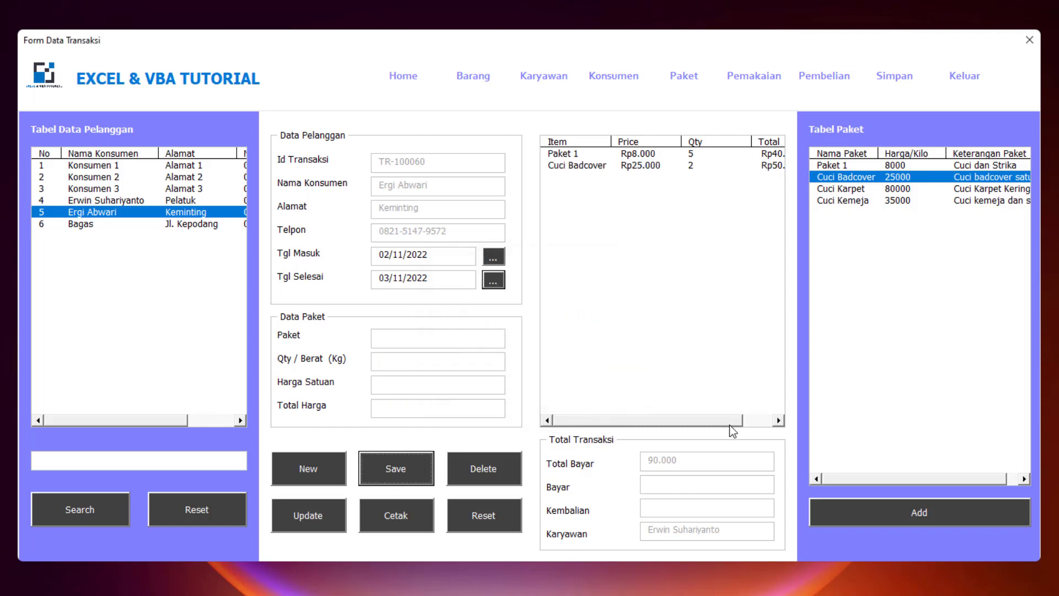
- Add and save Cuci Karpet with quantity 1
drag(730, 421, 759, 421)
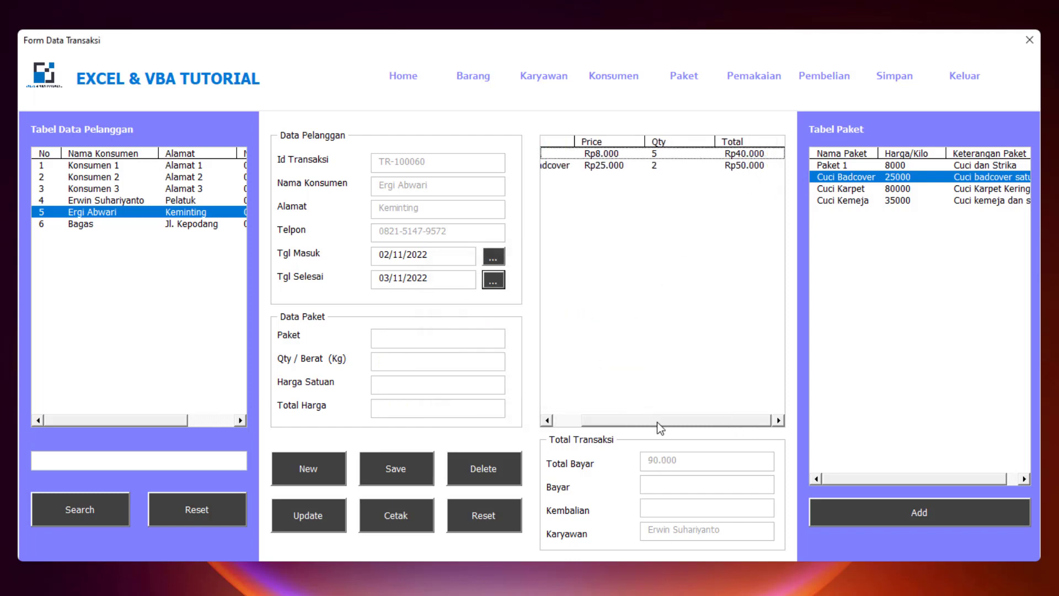
drag(657, 422, 629, 422)
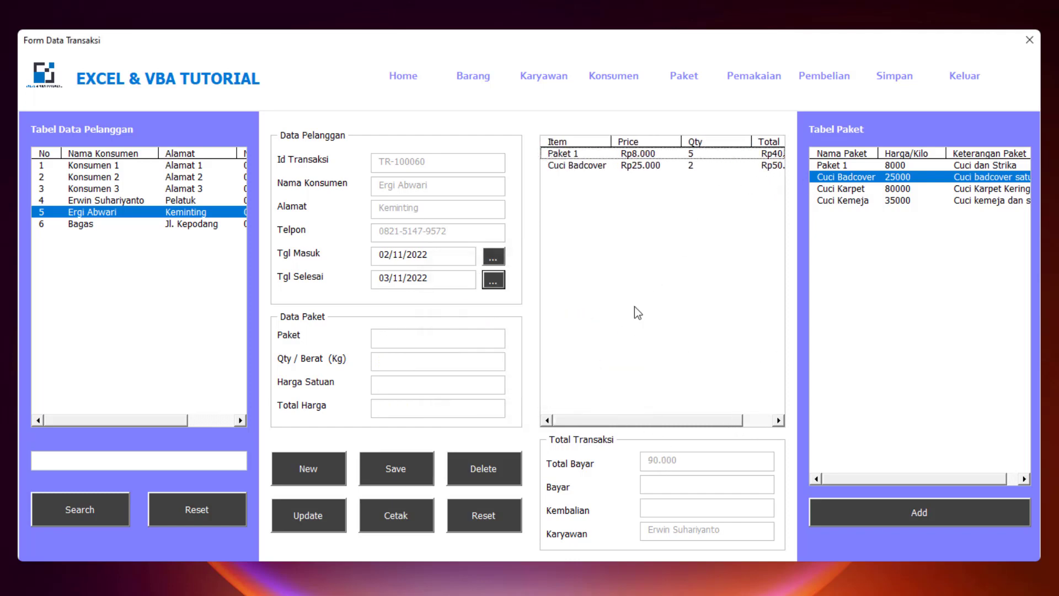
click(868, 193)
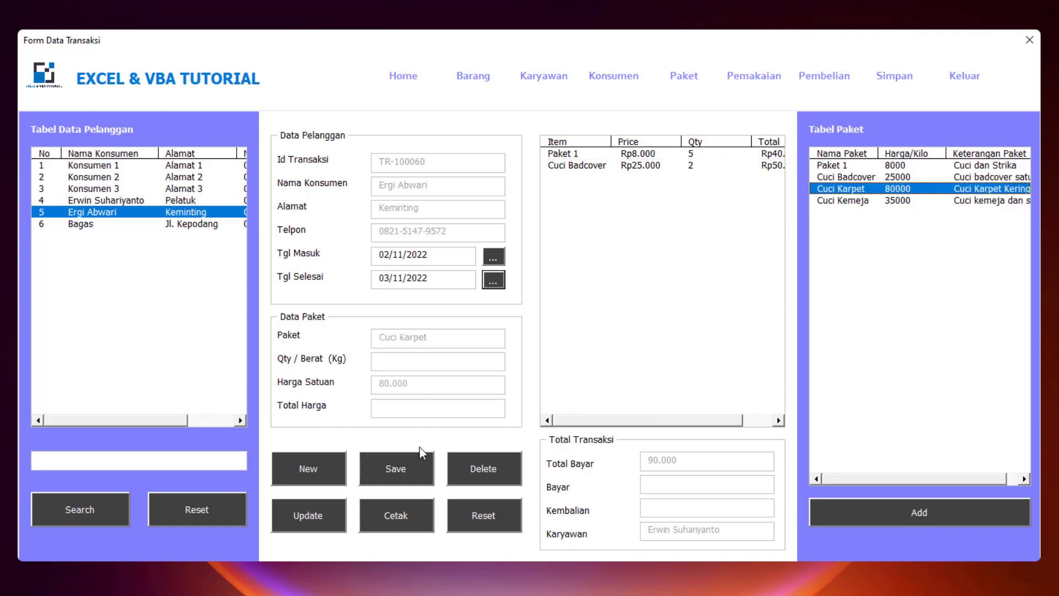
click(410, 363)
text(1)
key(Return)
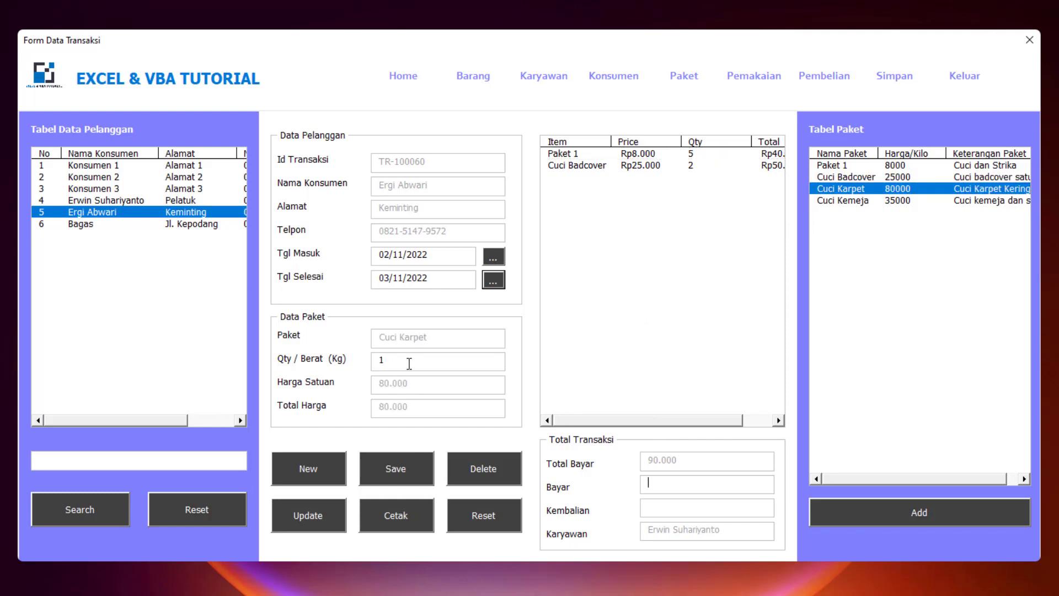
click(393, 466)
click(586, 359)
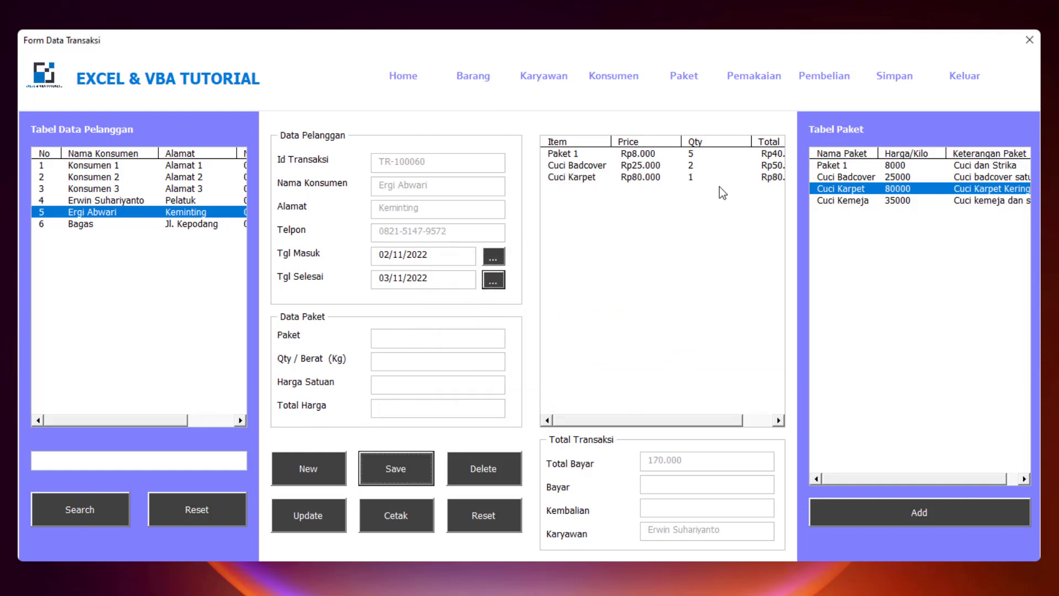
- Add and save 3 kg of Cuci Kemeja, bringing Total Bayar to 275.000
click(909, 202)
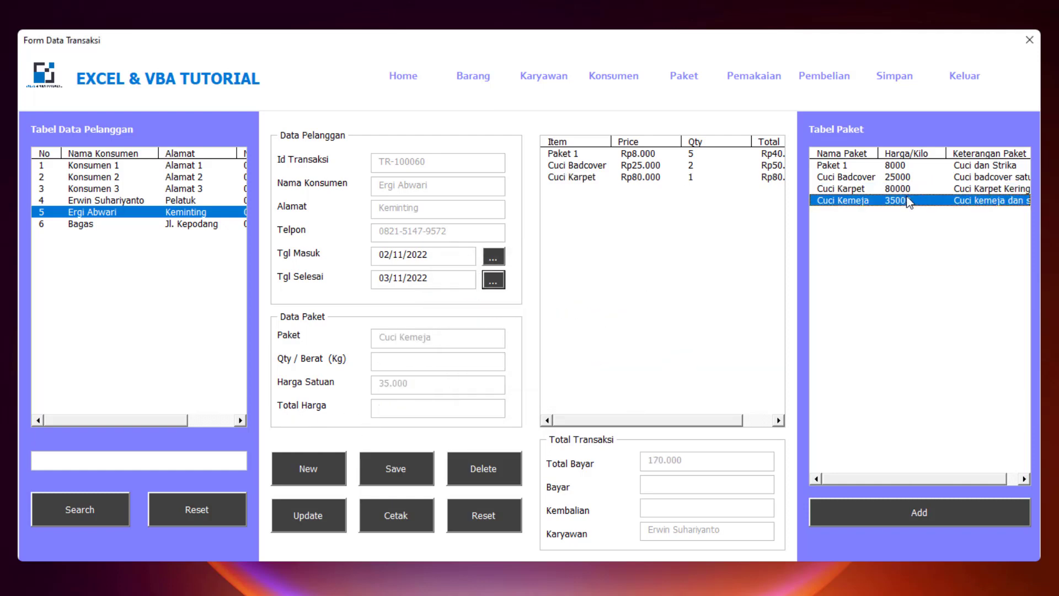
click(435, 366)
text(3)
key(Return)
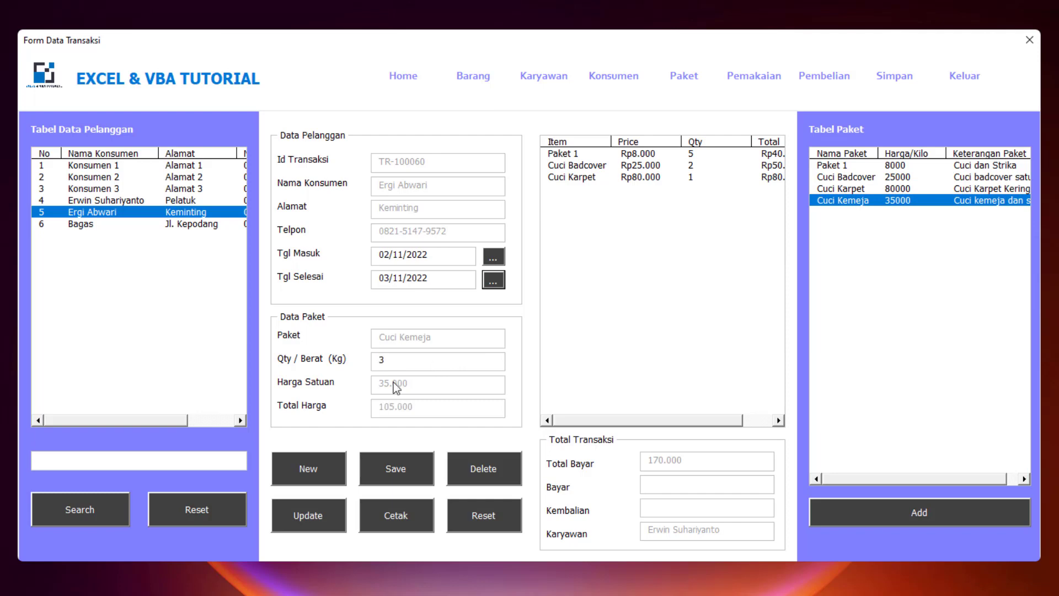
click(396, 469)
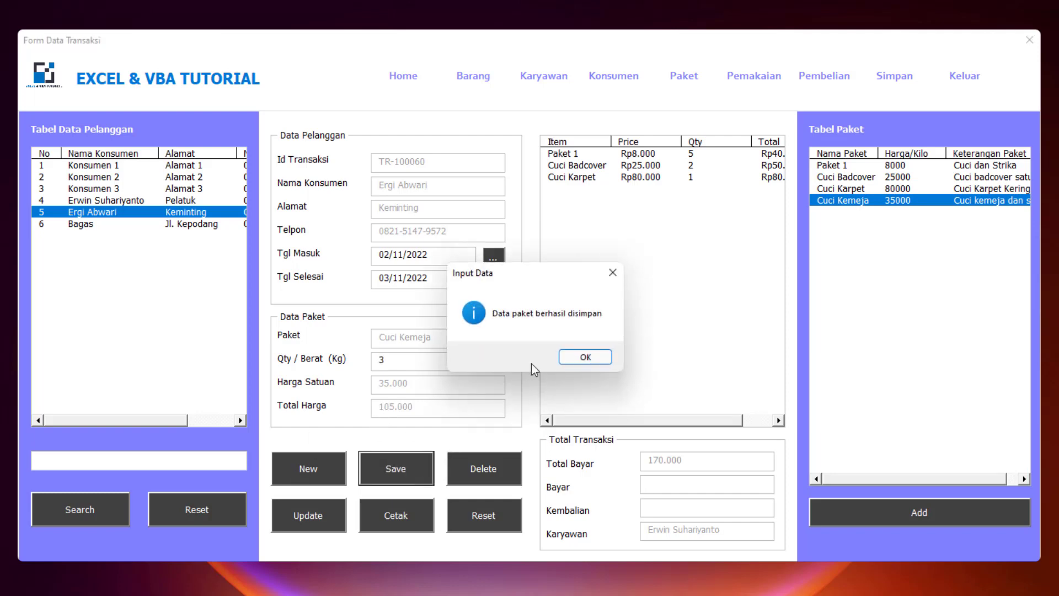
click(577, 359)
drag(667, 425, 733, 425)
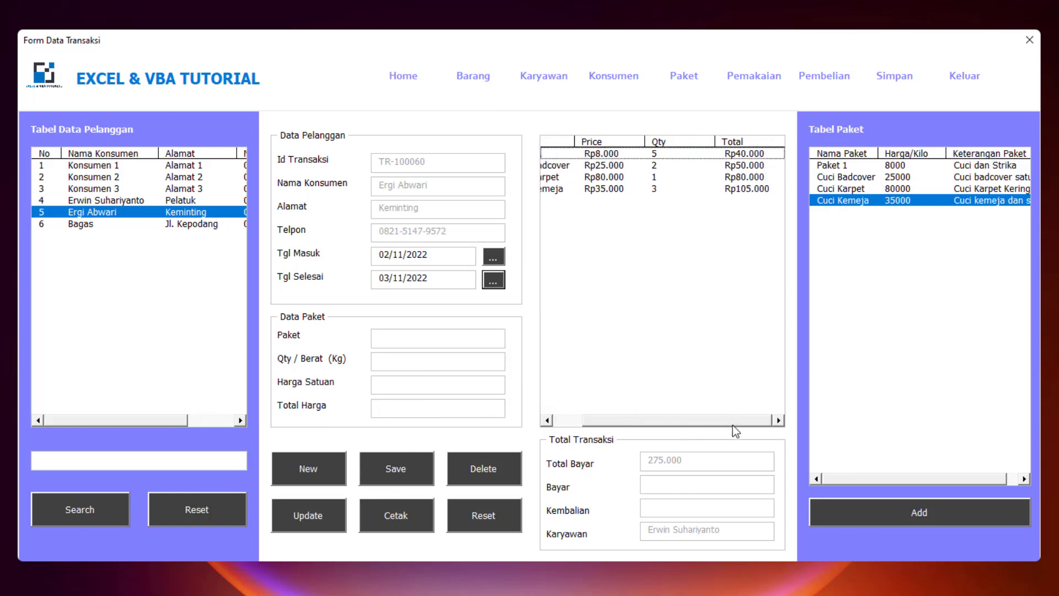
- Enter a Bayar amount of 300.000, giving 25.000 change against the 275.000 total
click(672, 483)
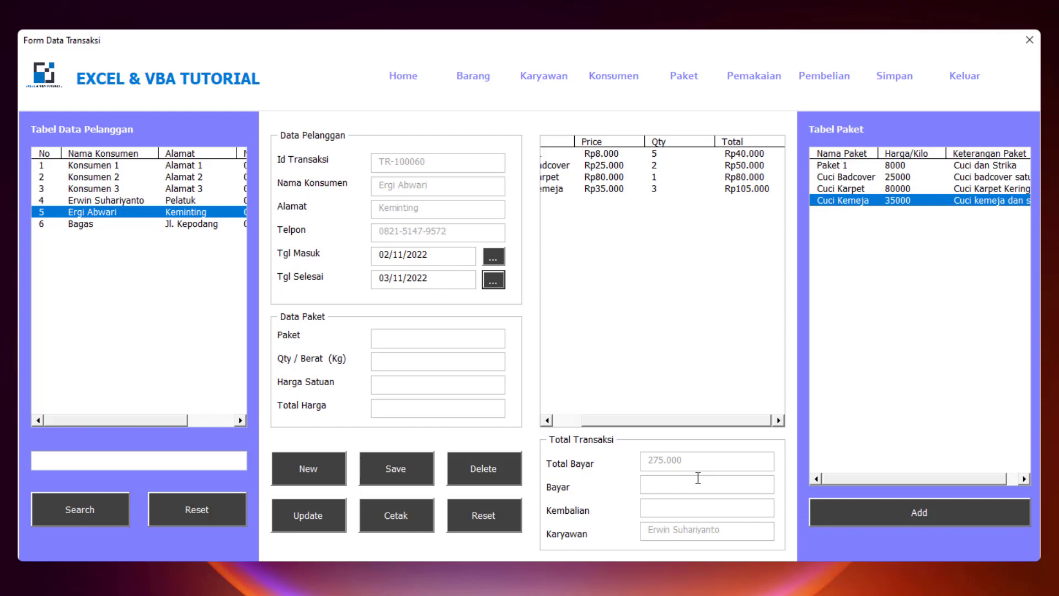
text(300.000)
drag(681, 424, 650, 424)
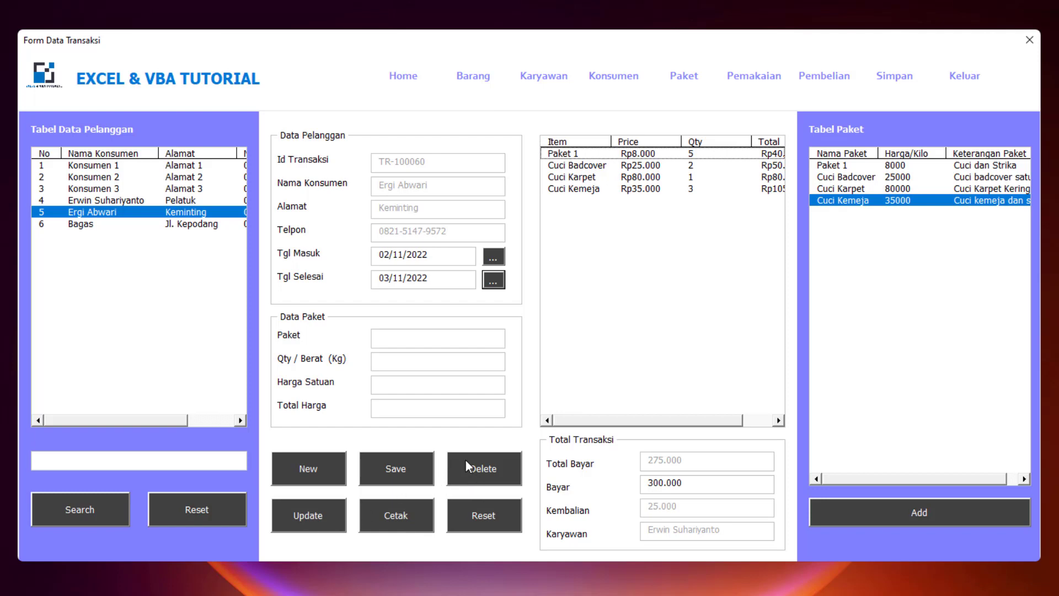
- Delete the Cuci Kemeja line and confirm, leaving Total Bayar at 170.000
click(617, 189)
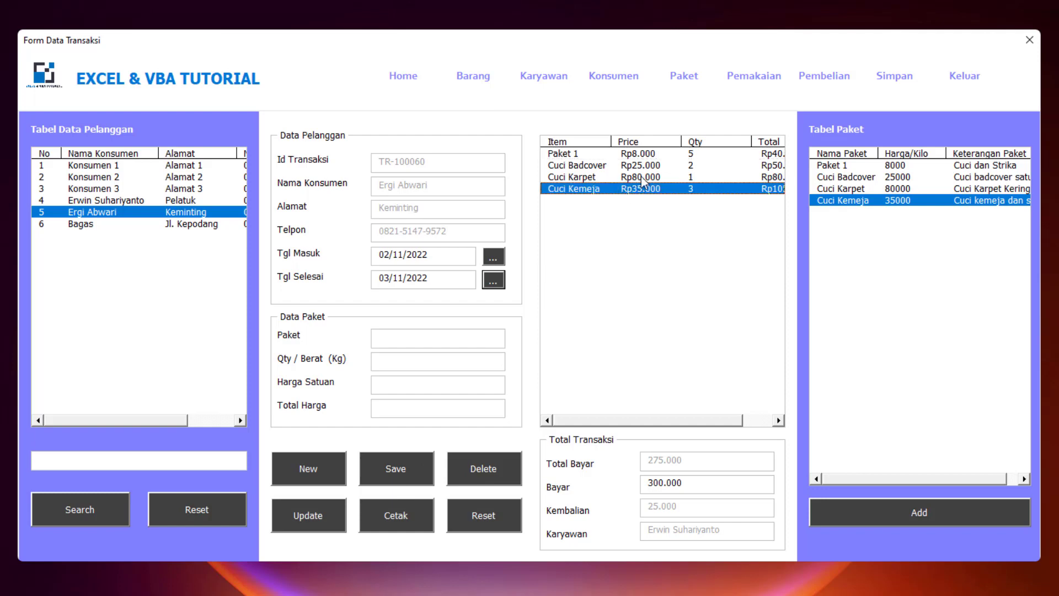
double_click(678, 193)
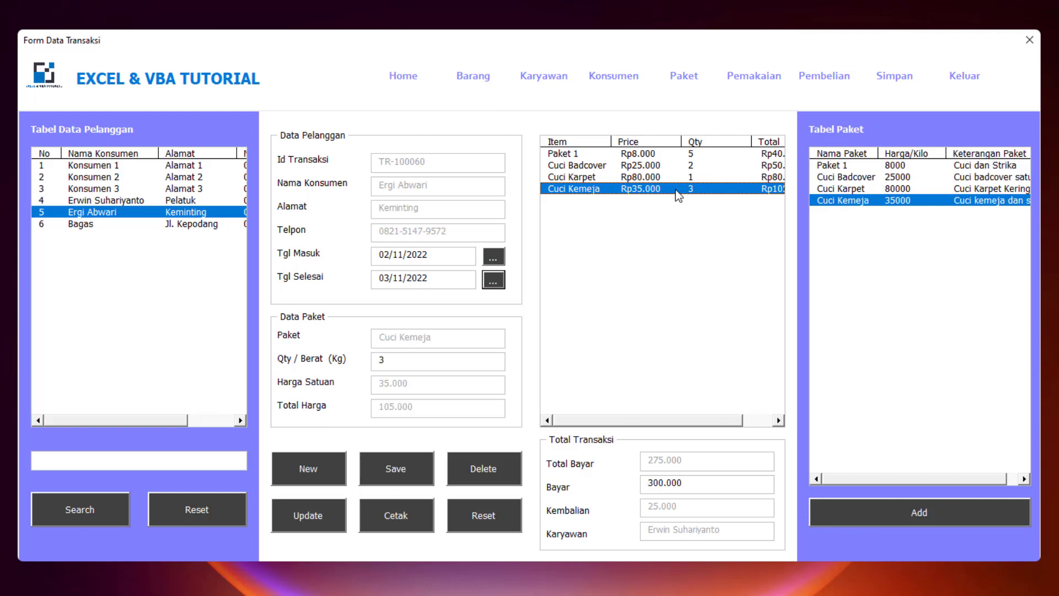
click(489, 464)
click(524, 357)
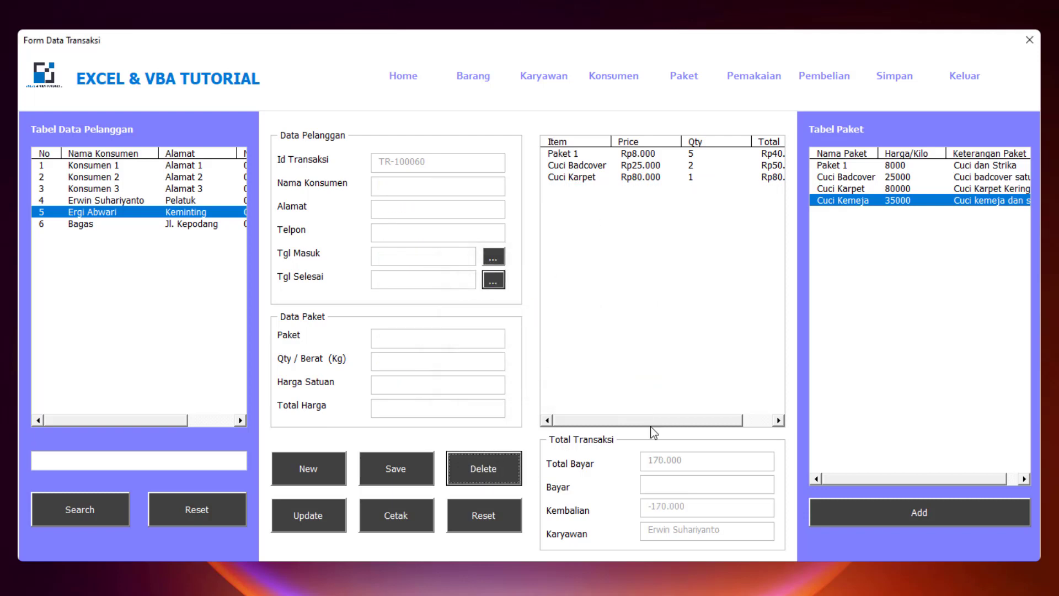
drag(679, 423, 709, 424)
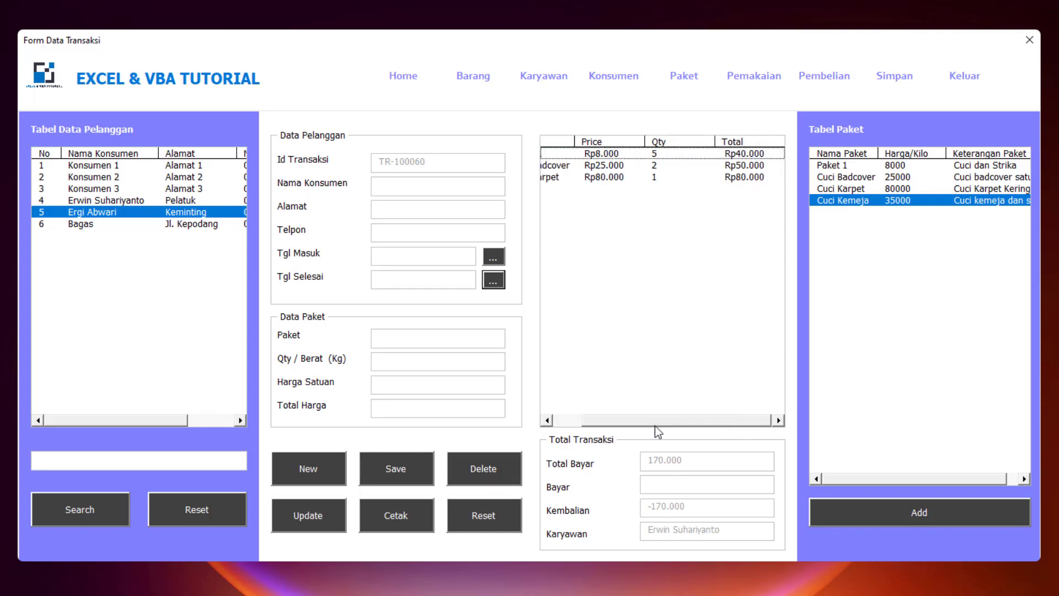
drag(658, 425, 546, 433)
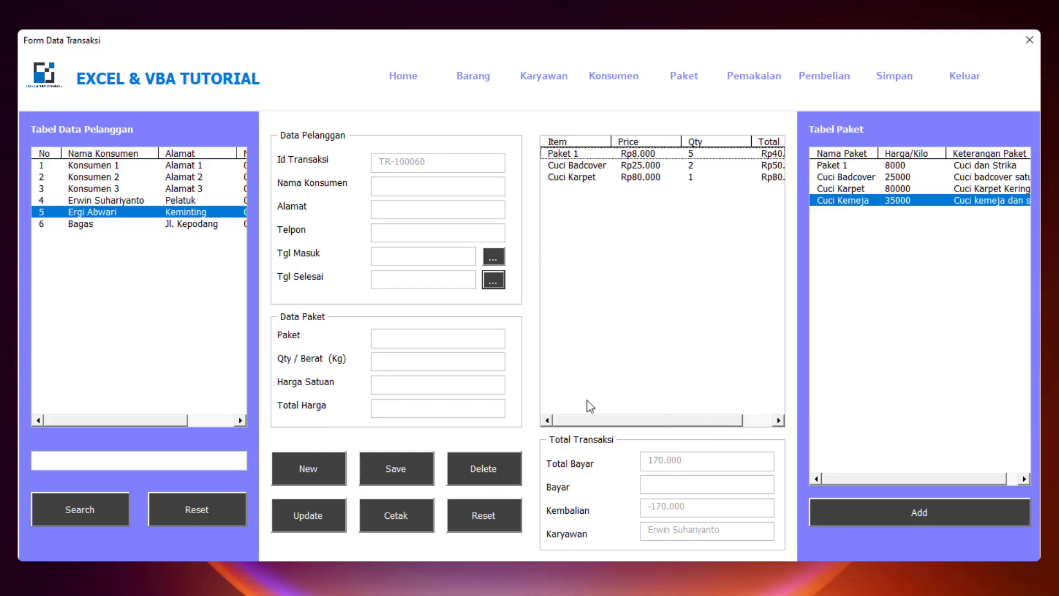
- Dismiss the missing-customer warning after trying Cuci Kemeja, and reload customer 5's details
click(867, 201)
double_click(867, 200)
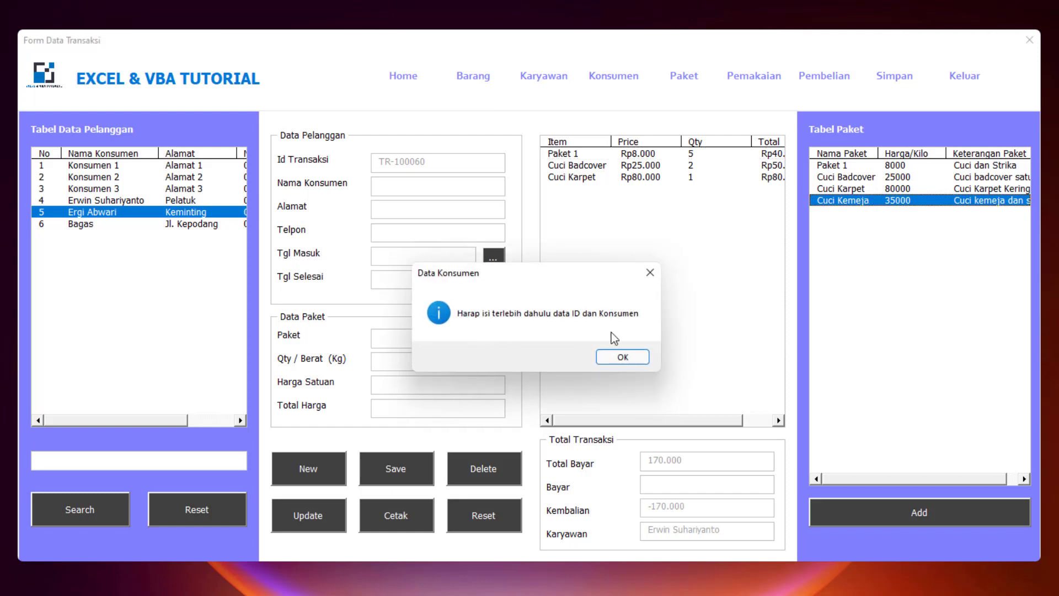
click(627, 357)
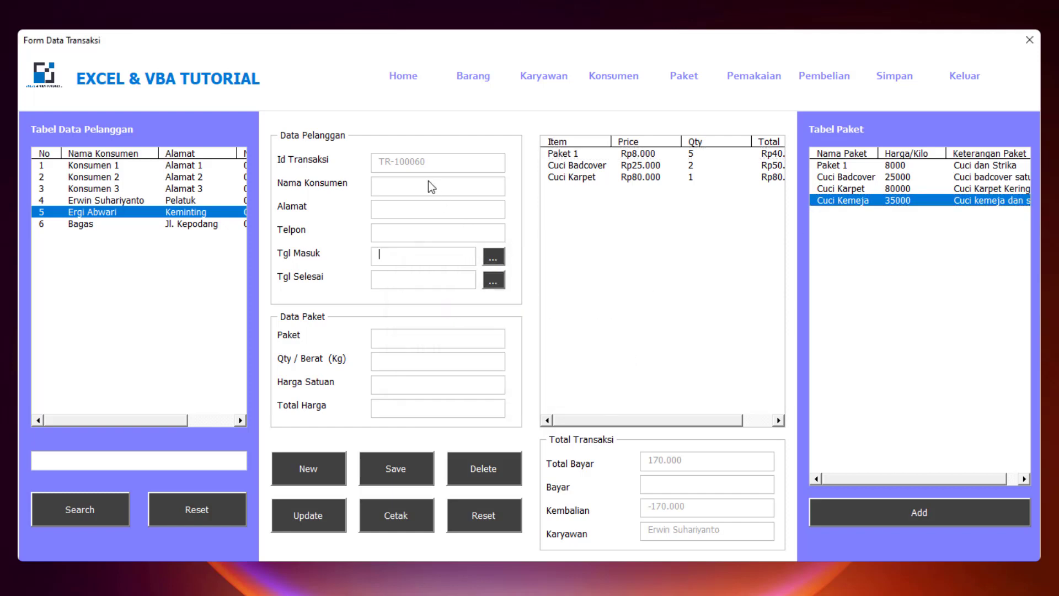
double_click(179, 217)
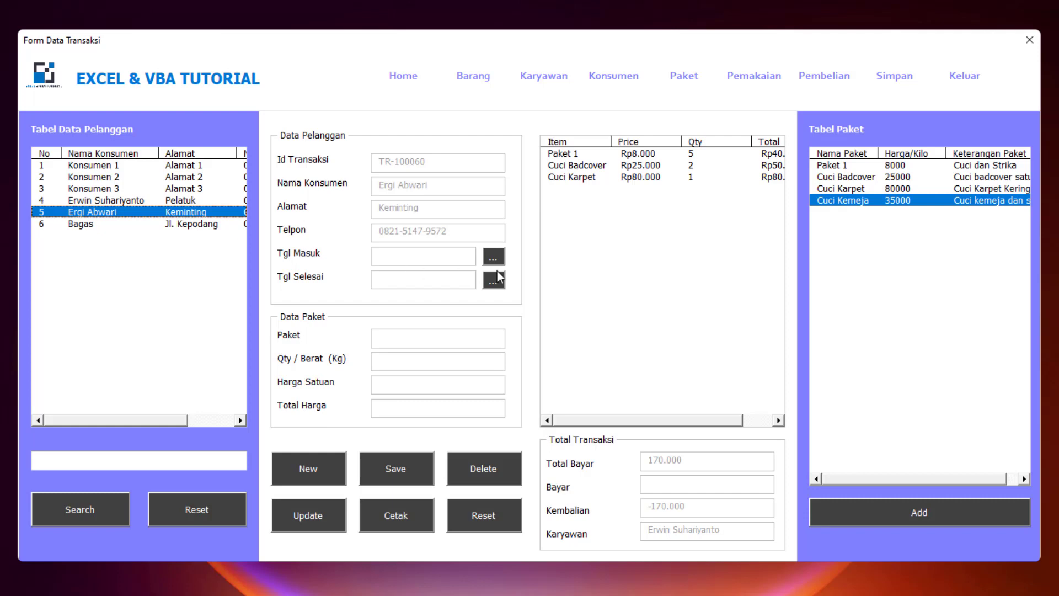
- Set the entry date to 02/11/2022 and the finish date to 03/11/2022
click(496, 262)
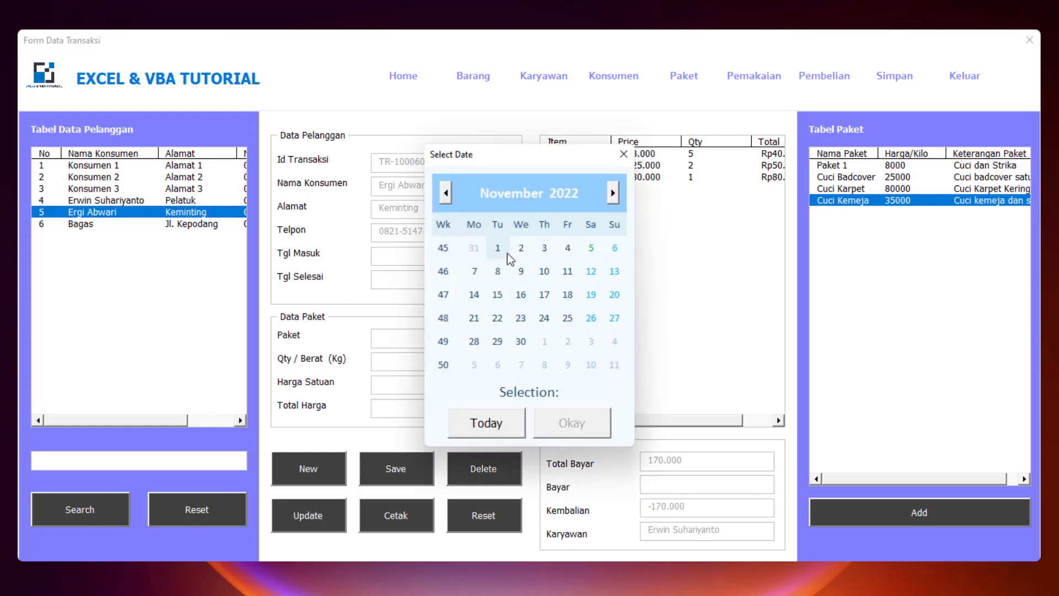
drag(514, 167, 614, 303)
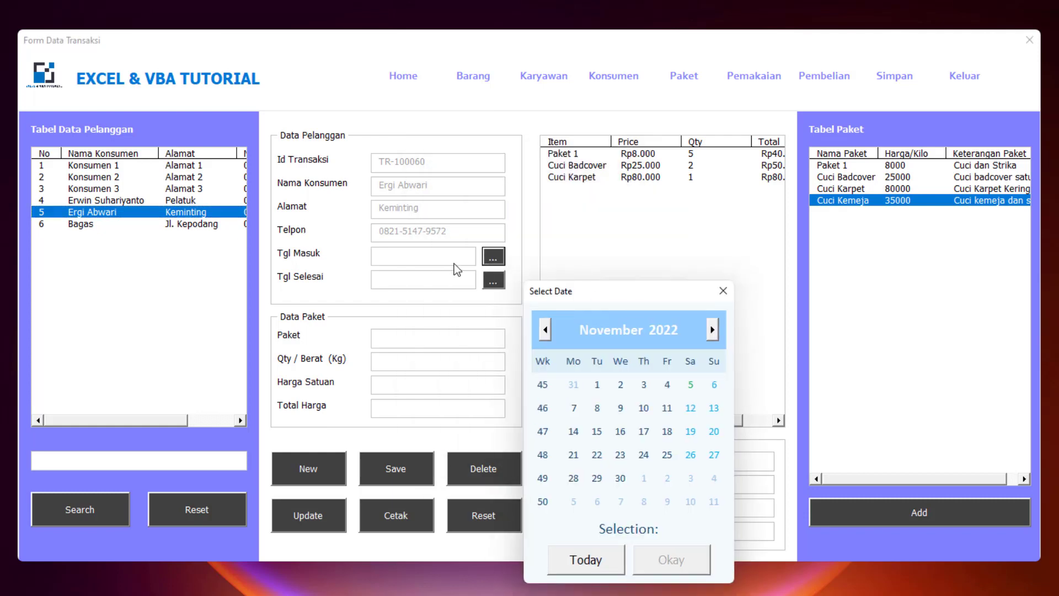
click(620, 384)
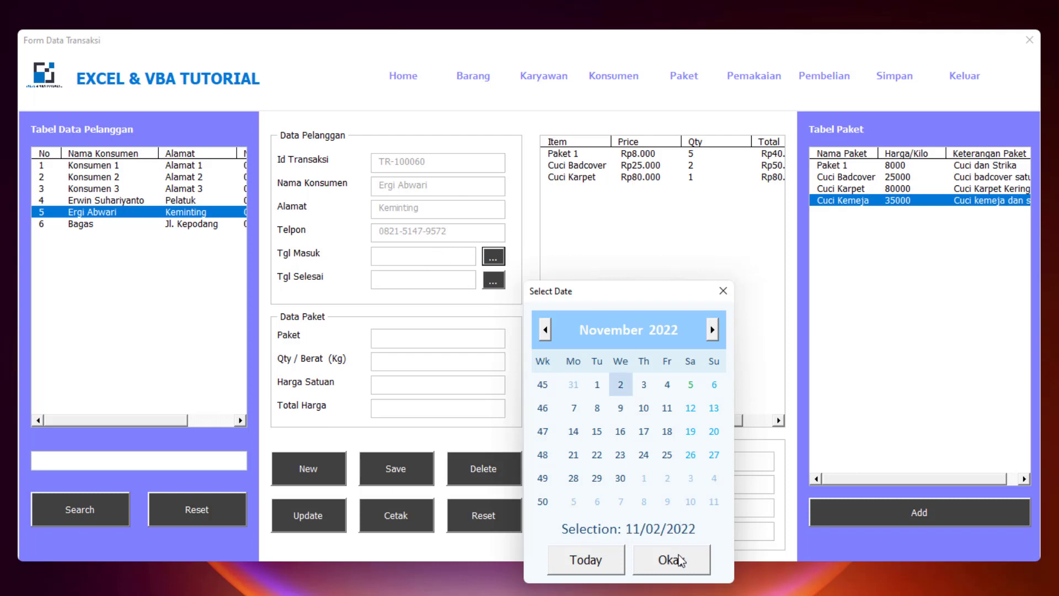
click(670, 560)
click(493, 281)
click(545, 248)
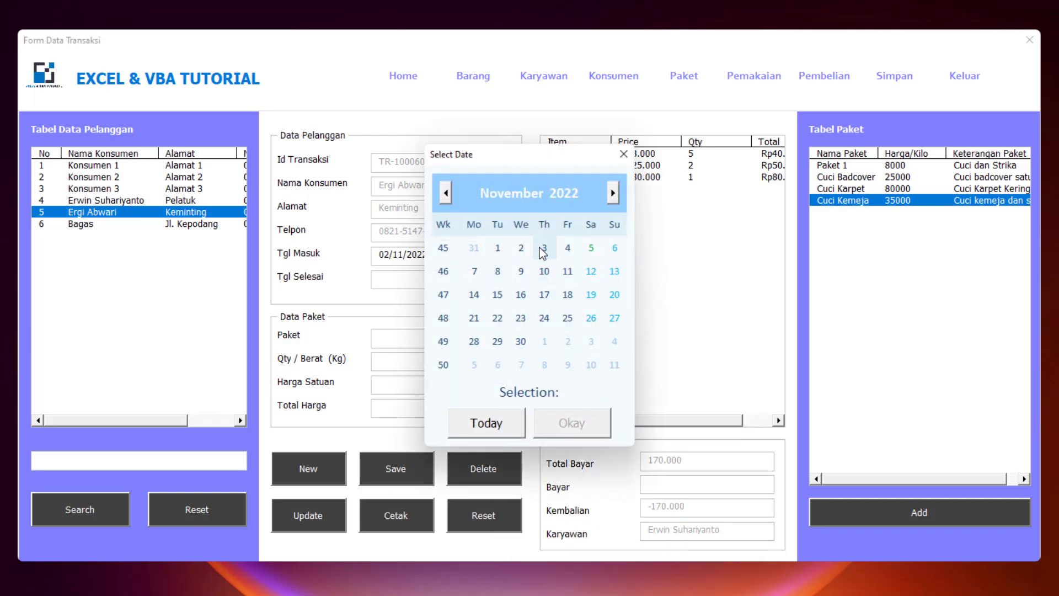
click(572, 431)
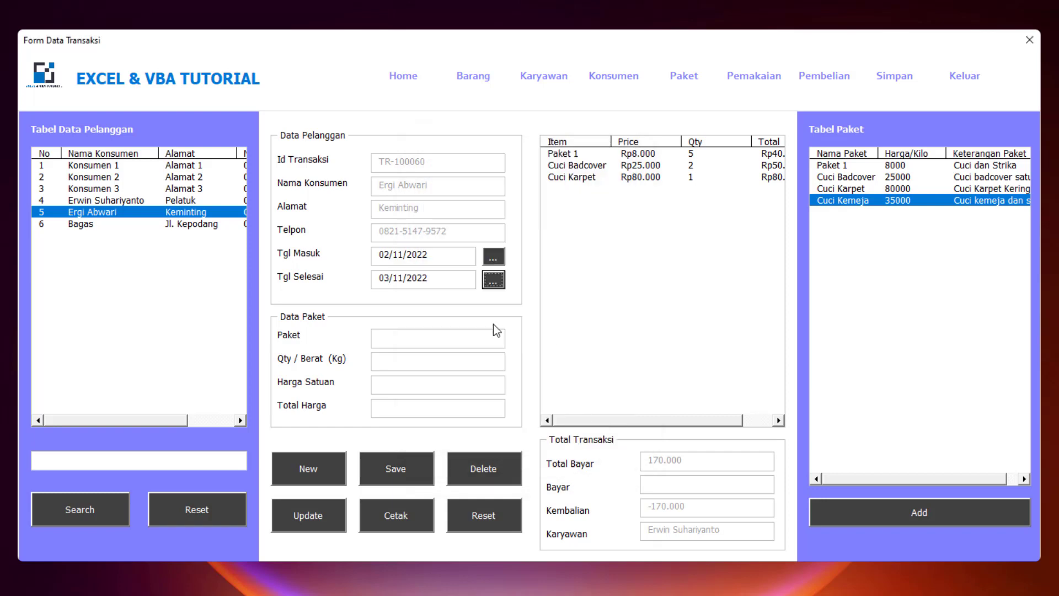
- Add and save 3 kg of Cuci Kemeja, restoring Total Bayar to 275.000
click(849, 201)
text(3)
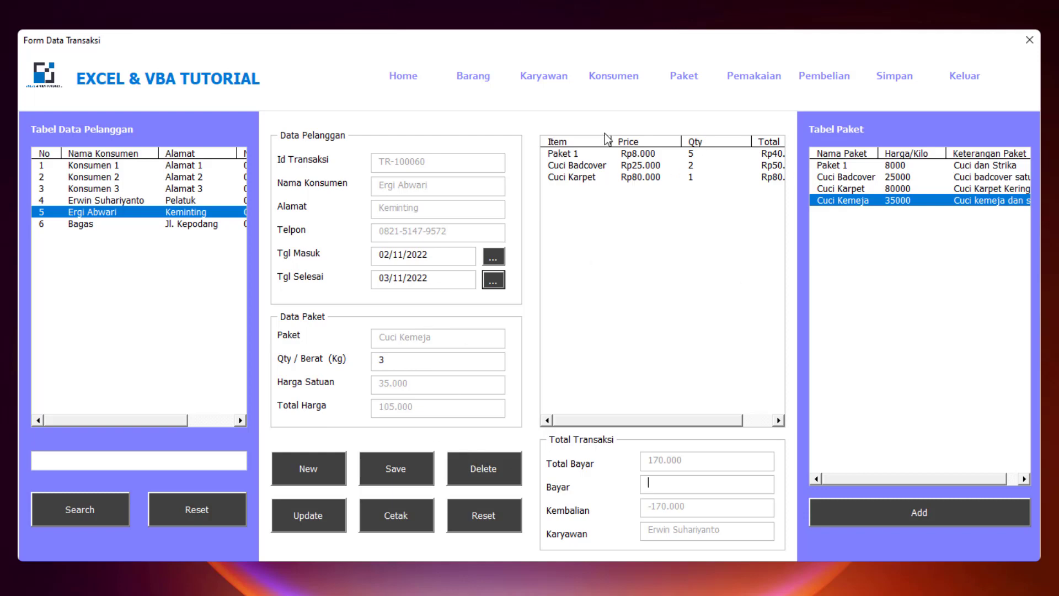
click(663, 479)
click(402, 467)
click(573, 359)
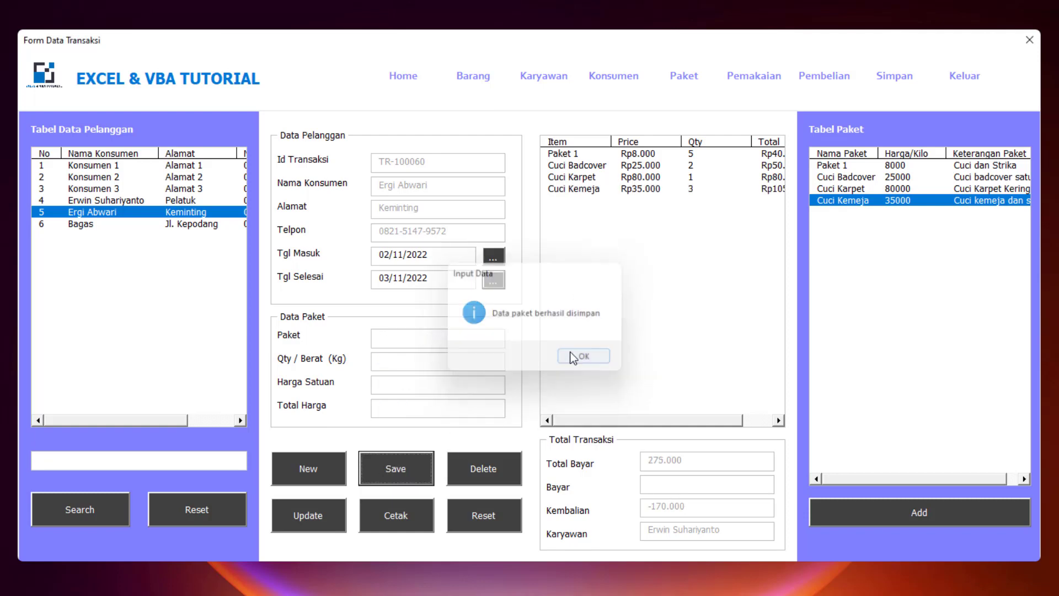
click(665, 484)
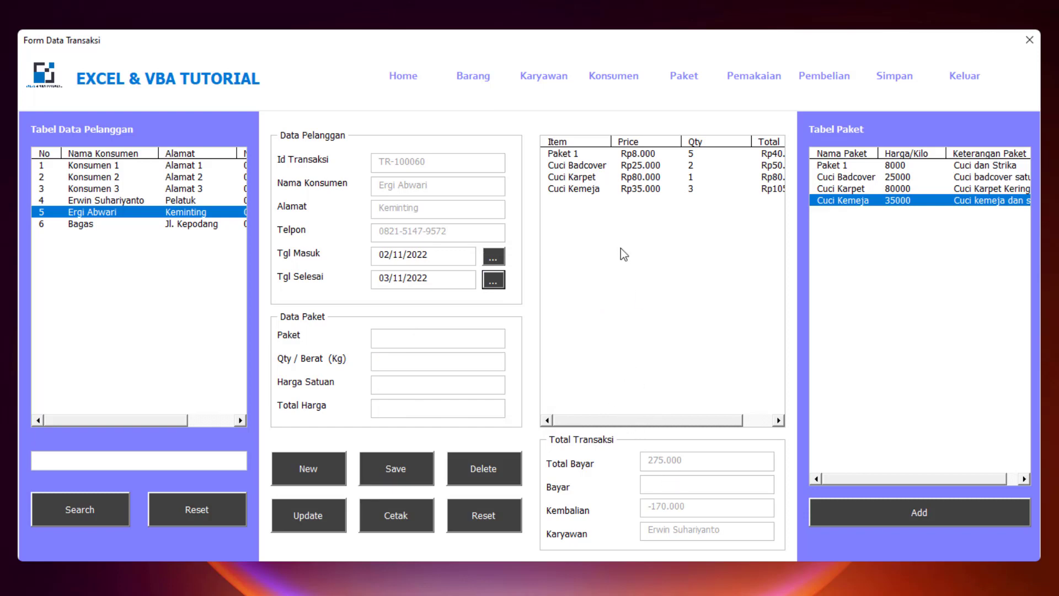
- Change the Cuci Kemeja quantity from 3 to 4 and update the line, raising Total Bayar to 310.000
click(640, 191)
drag(439, 368, 339, 382)
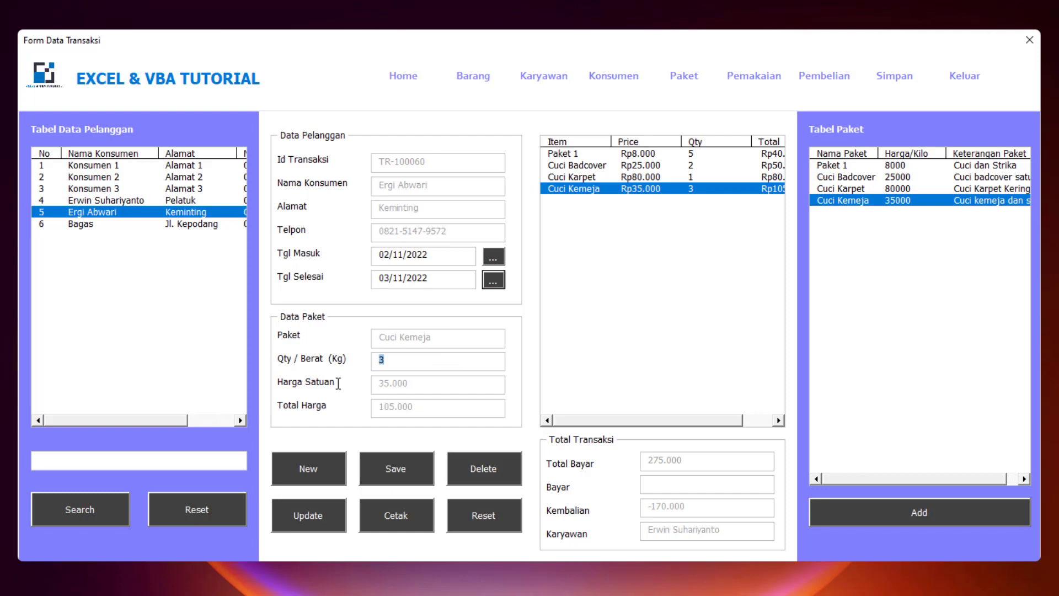
text(4)
click(319, 515)
click(594, 358)
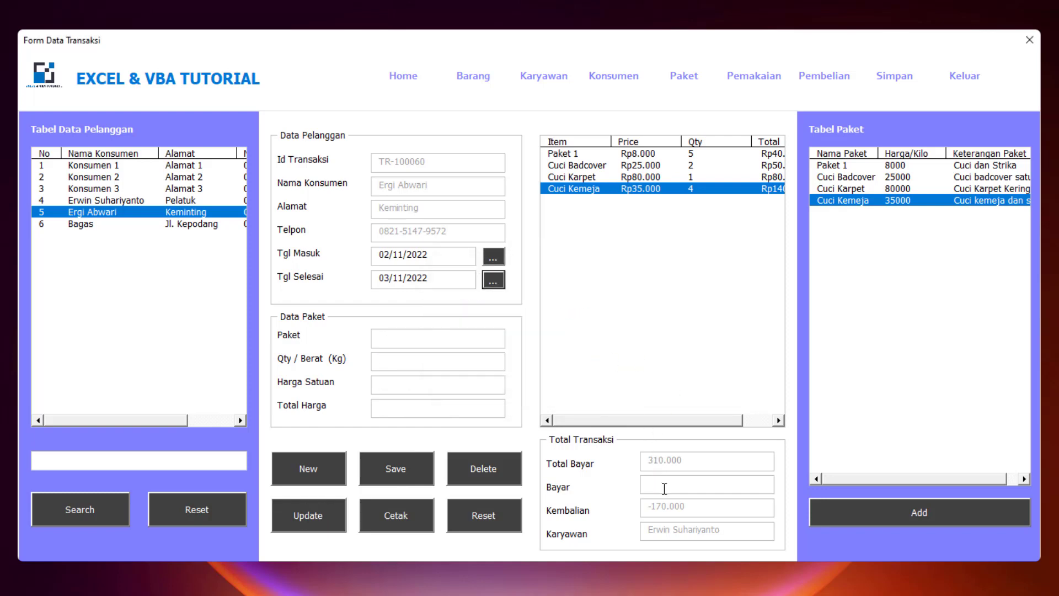
- Enter a 350000 payment in Bayar, leaving 40.000 change
text(3500000)
key(super)
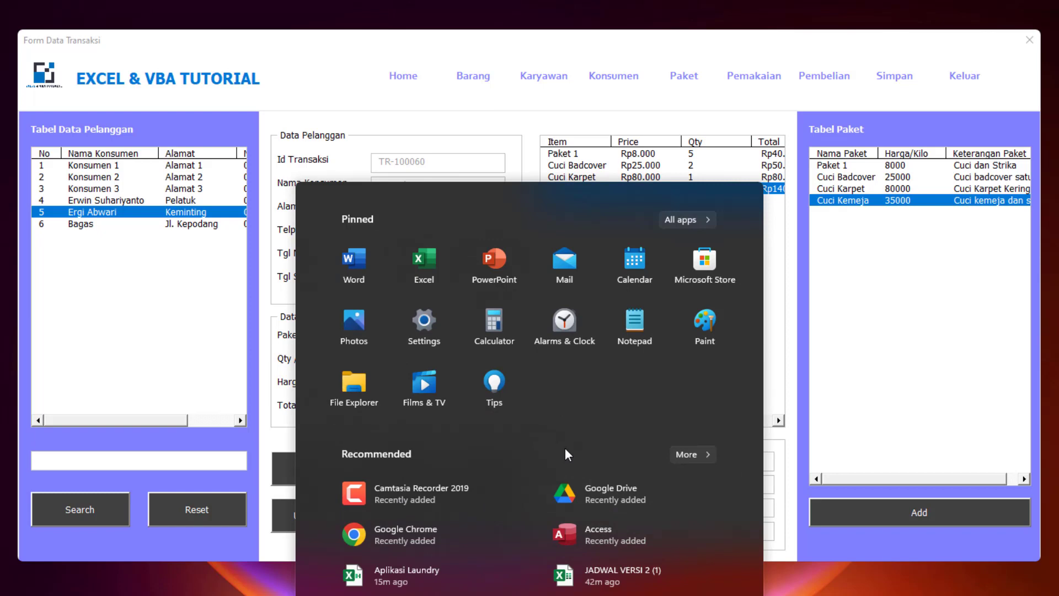
- Use Control Panel's Devices and Printers to make Microsoft Print to PDF the default printer, then close it
text(control)
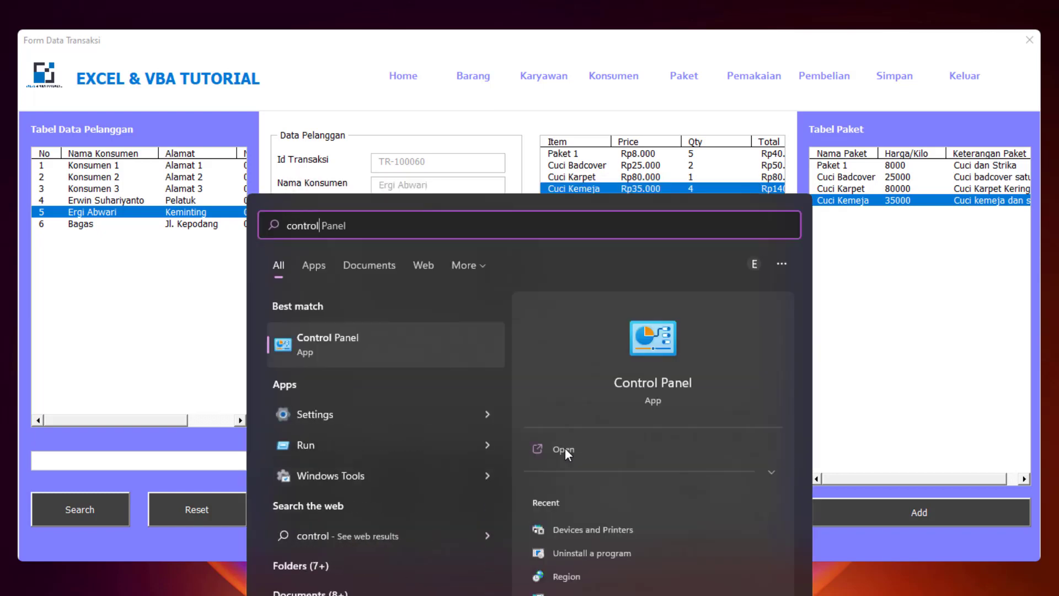
click(565, 448)
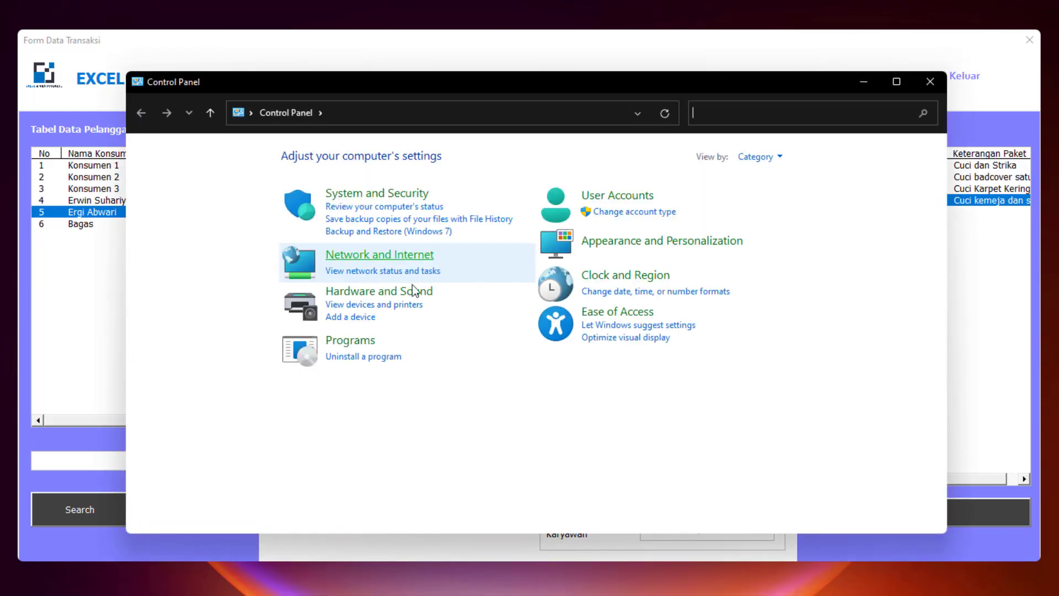
click(393, 287)
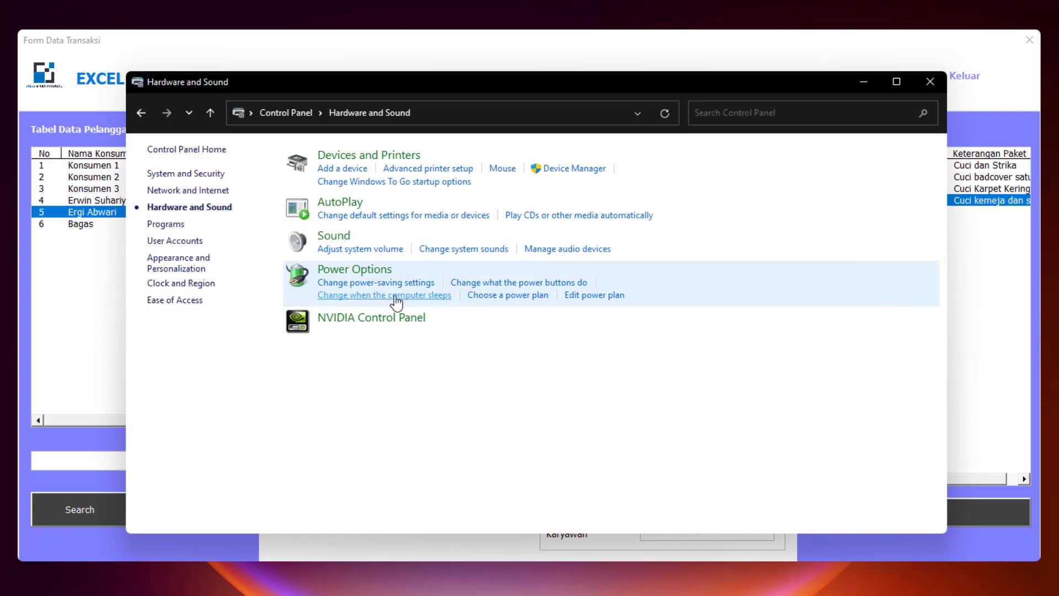
click(403, 160)
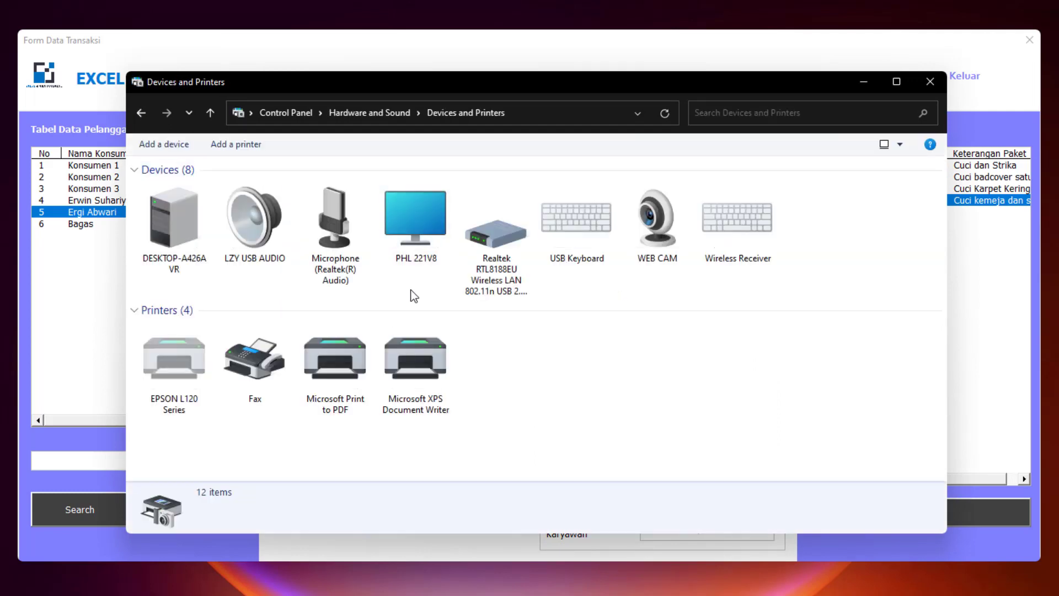
right_click(339, 367)
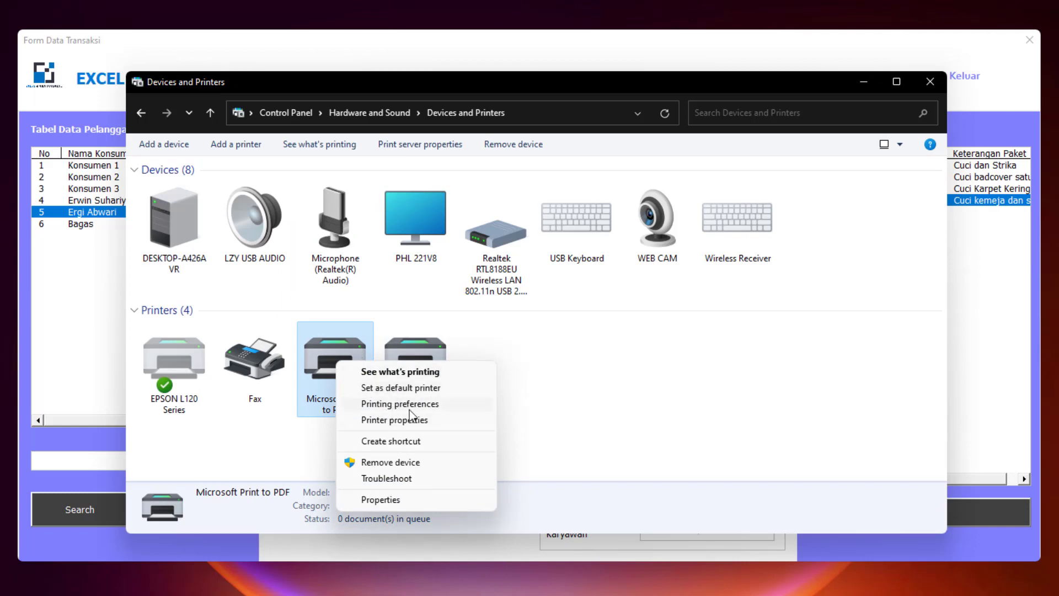
click(408, 390)
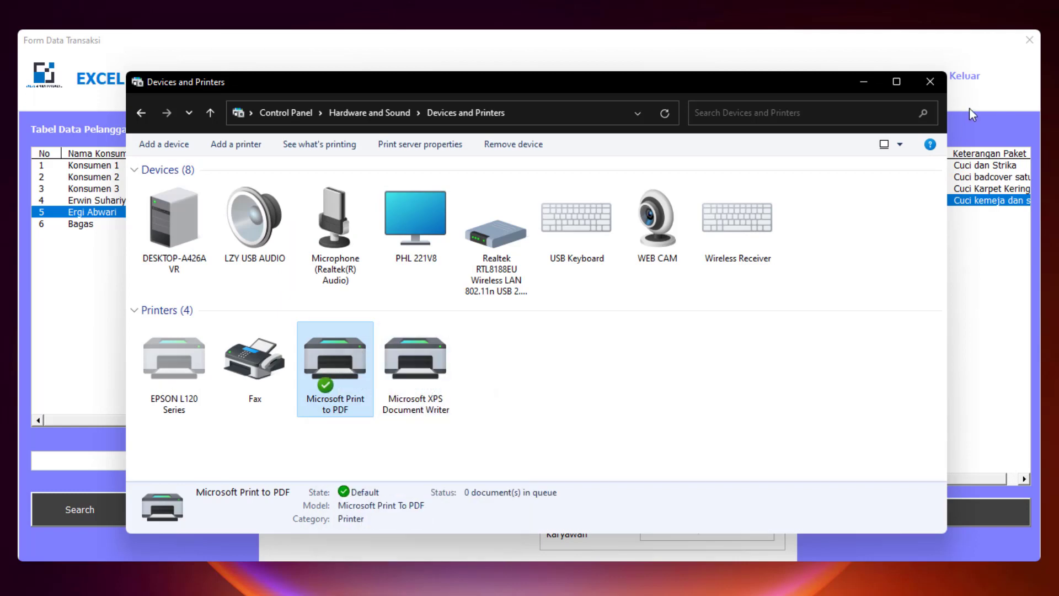
click(930, 83)
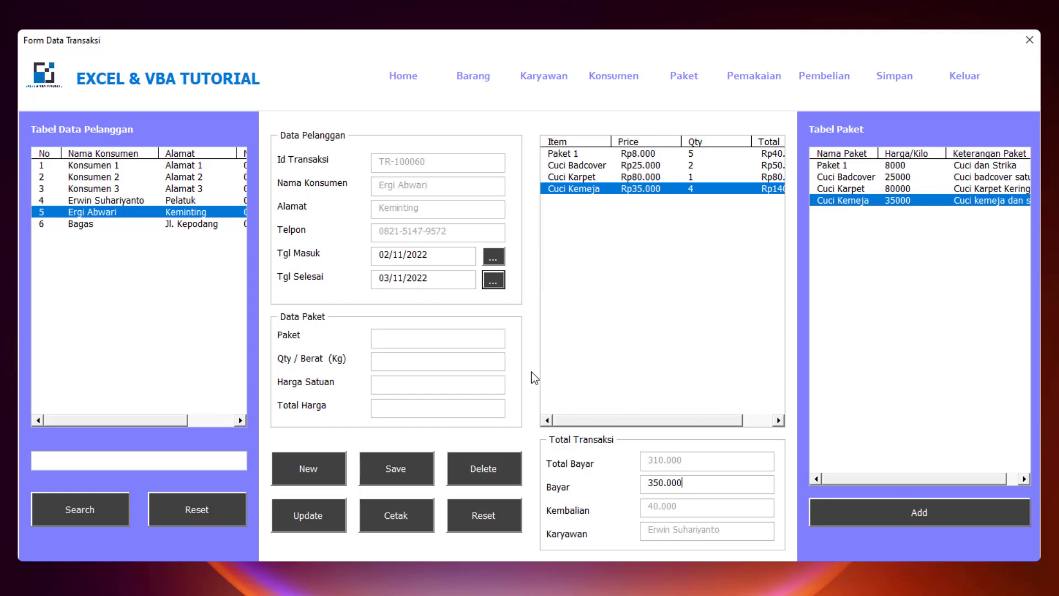
- Print the receipt with Cetak and browse to DATA PENTING > TUTORIAL EXCEL > APLIKASI LAUNDRY
click(409, 510)
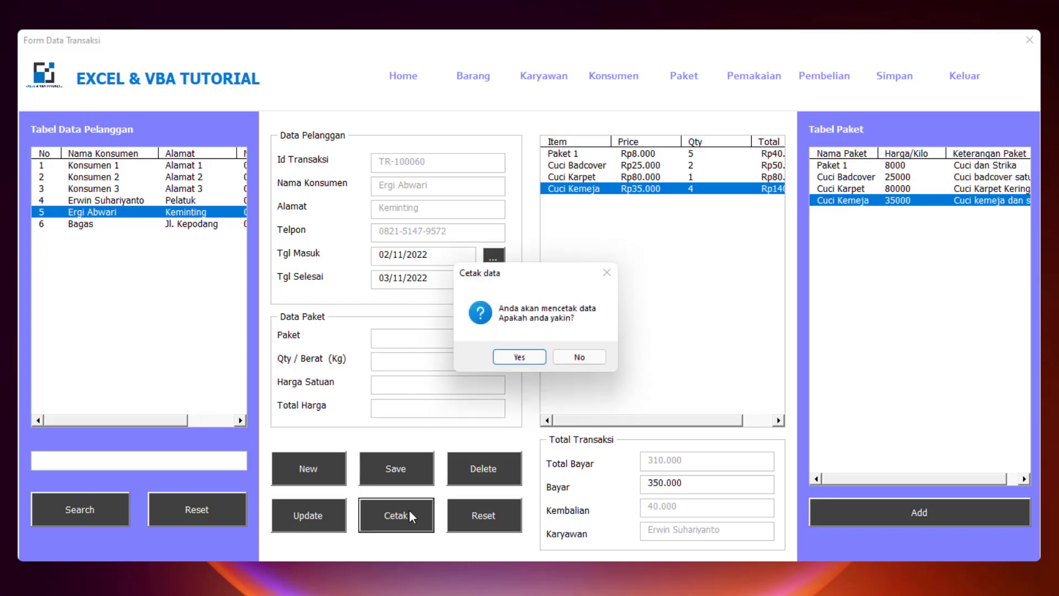
click(529, 356)
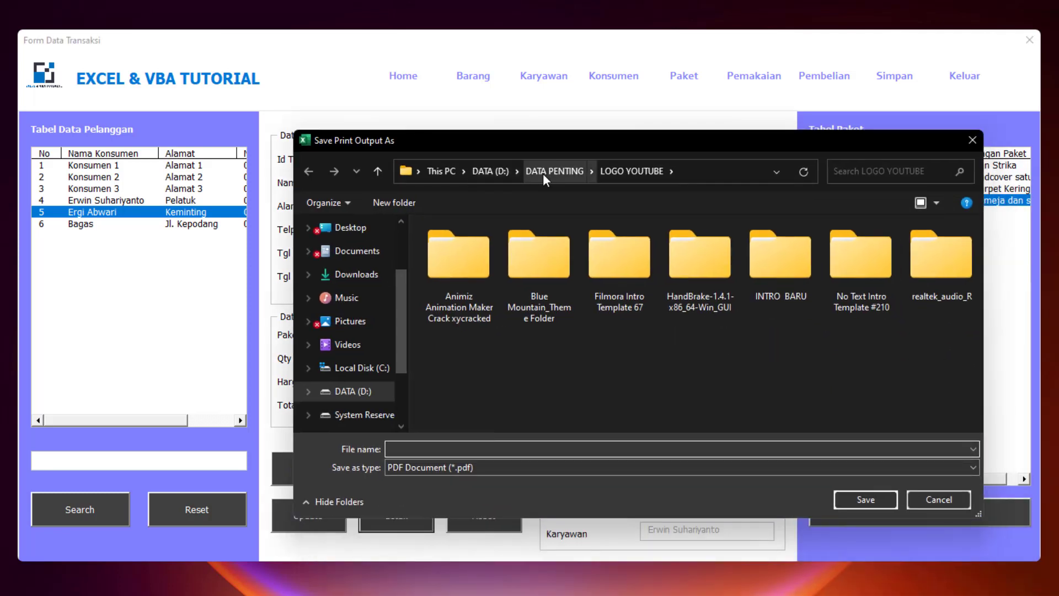
click(543, 174)
scroll(456, 293, down, 3)
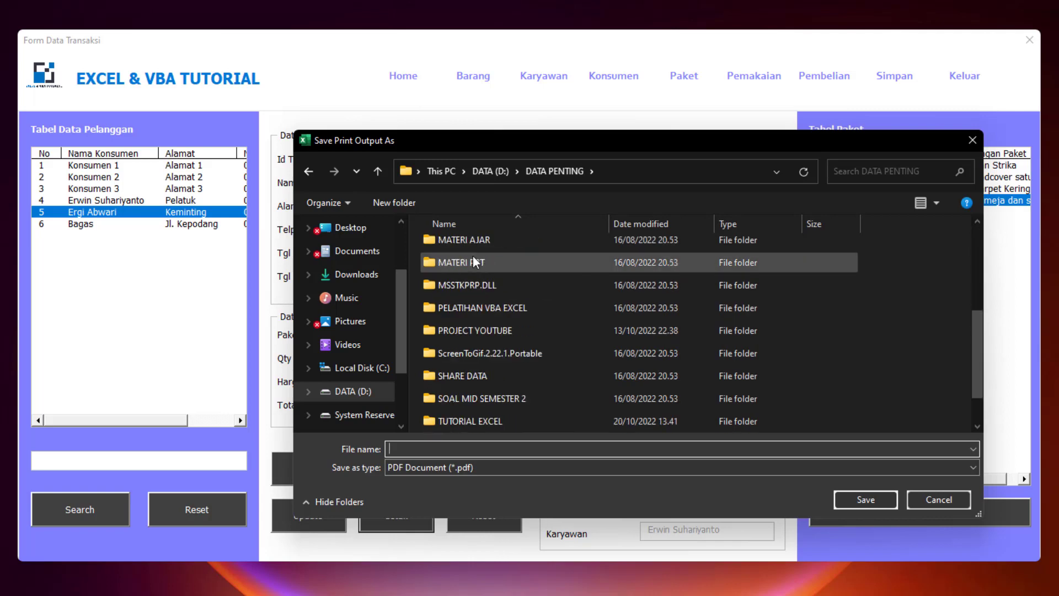
double_click(469, 377)
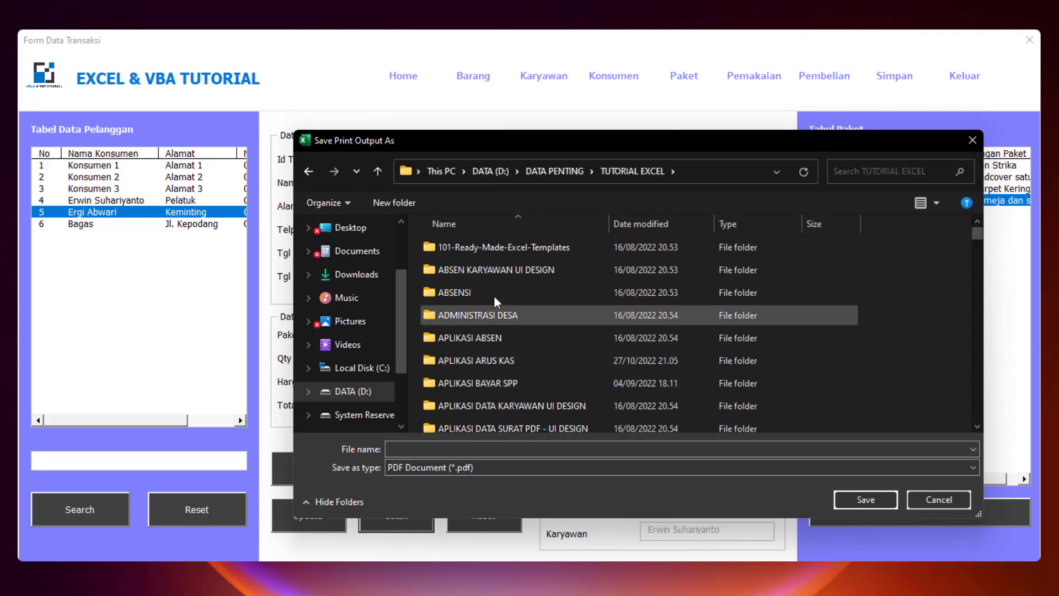
click(635, 225)
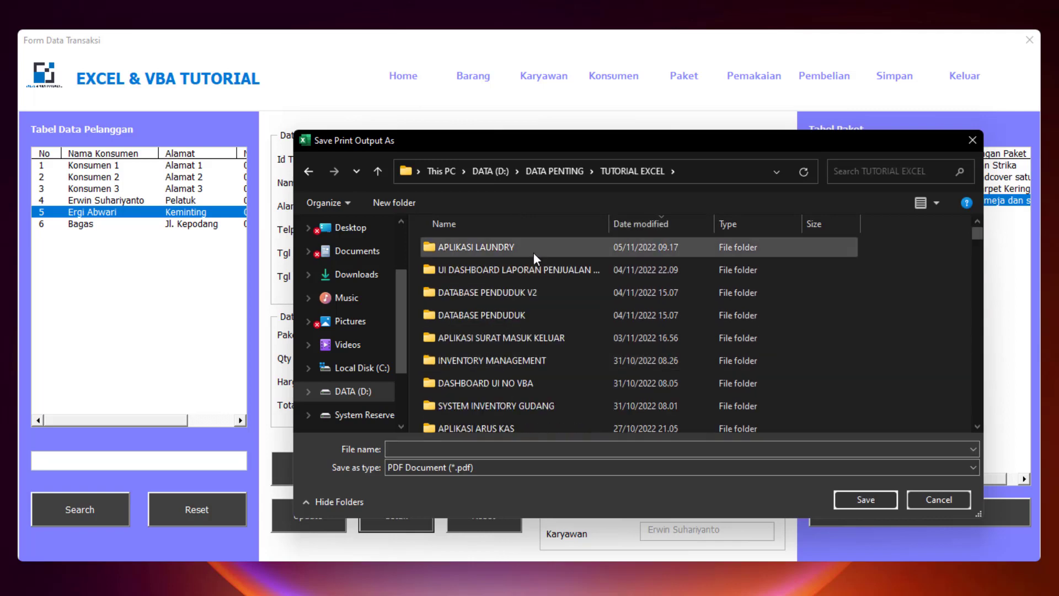
double_click(490, 251)
- Create a new folder named struk and save the receipt PDF there as '1'
click(394, 203)
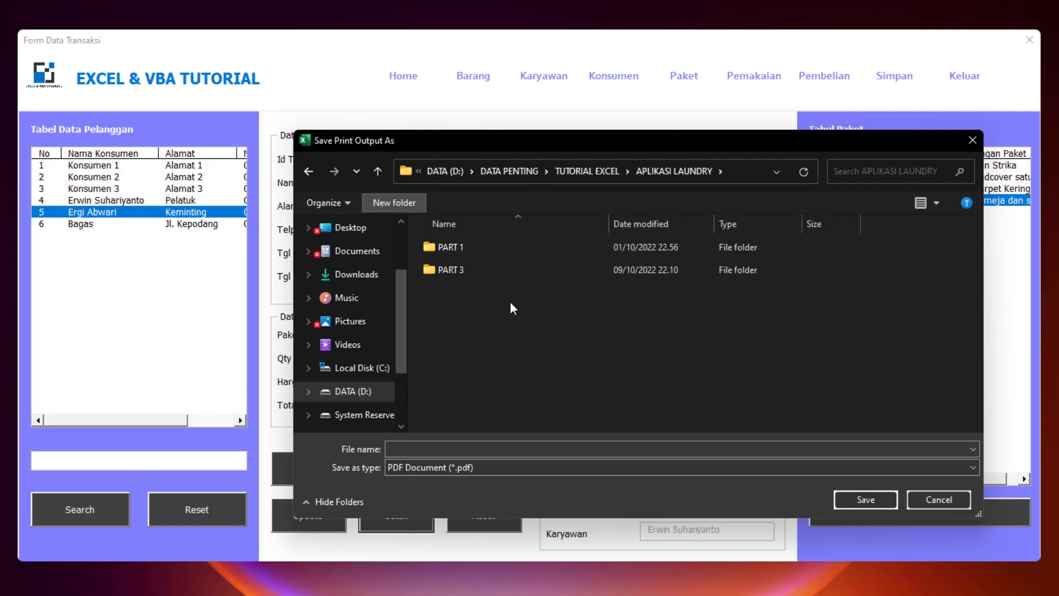
text(struk)
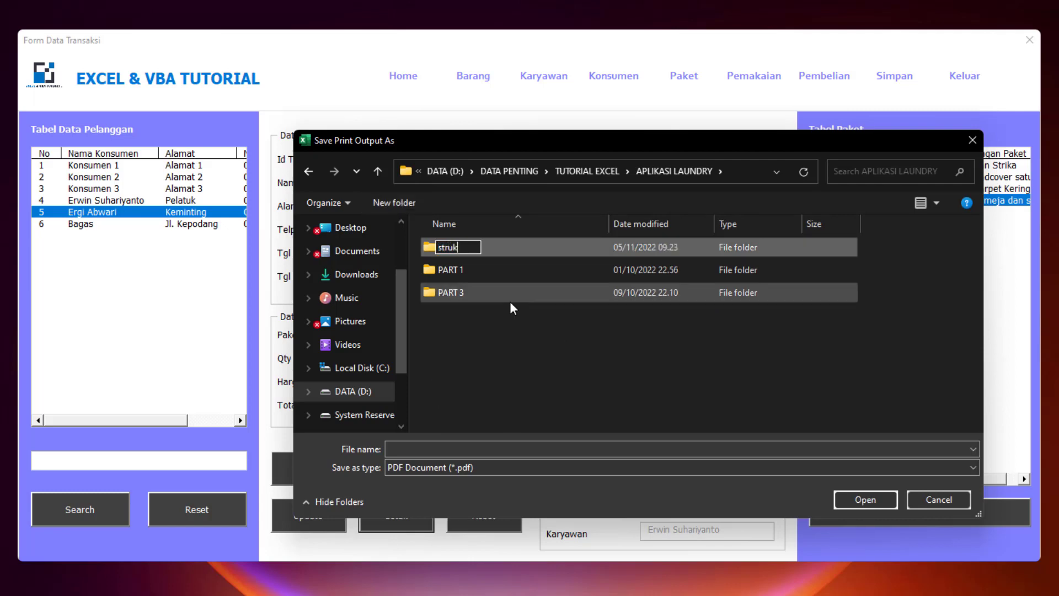
key(Return)
double_click(510, 302)
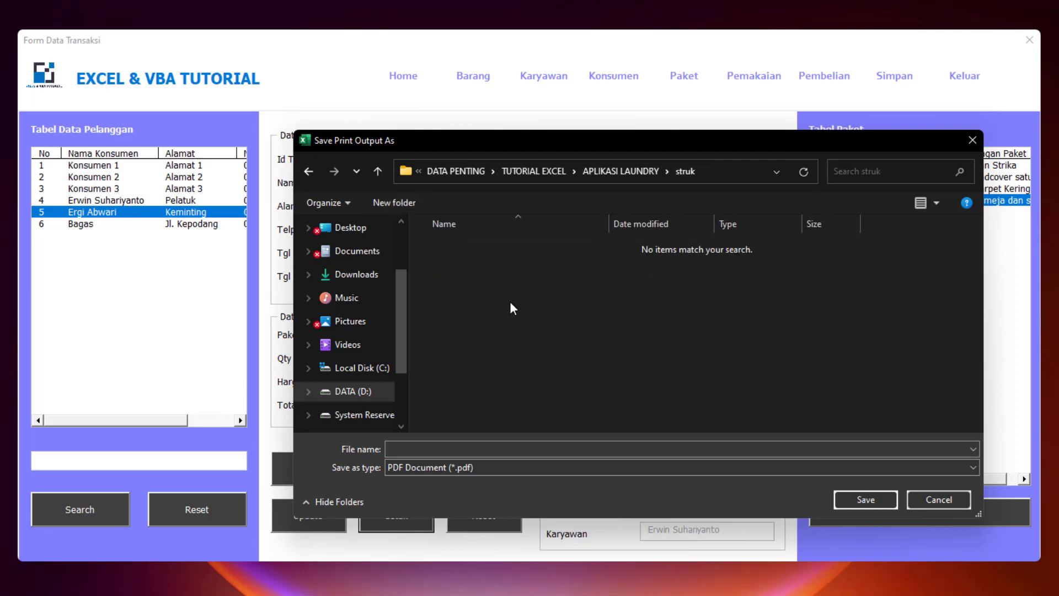
click(475, 449)
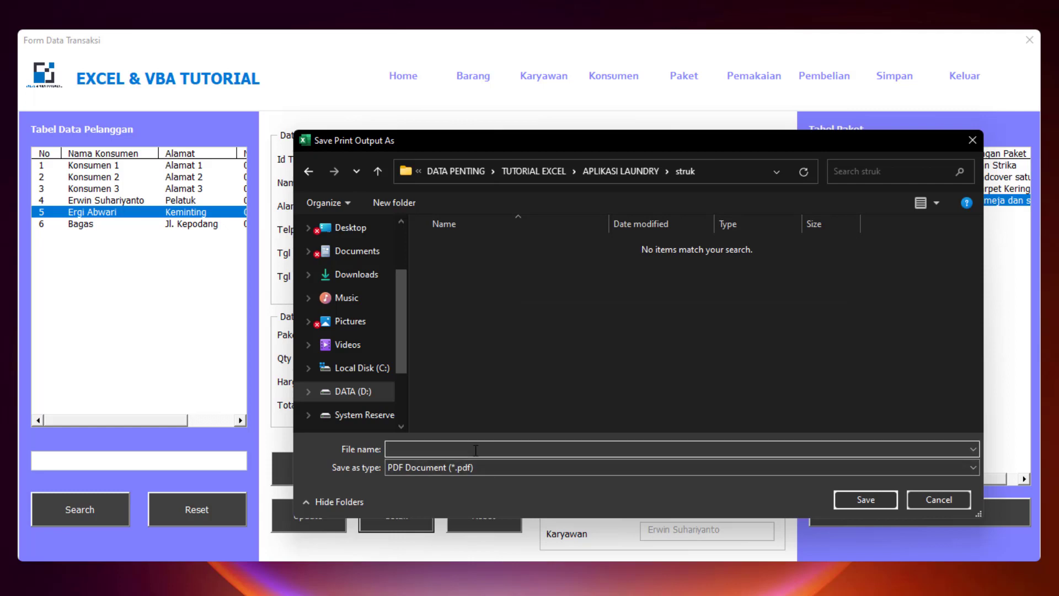
text(1)
key(Return)
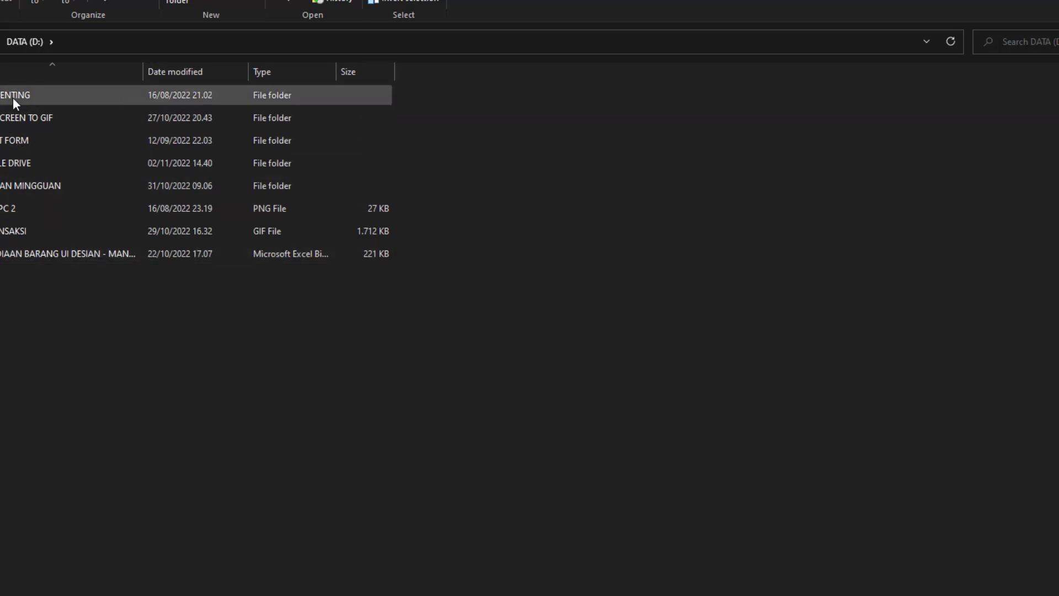
- Browse DATA PENTING > TUTORIAL EXCEL > APLIKASI LAUNDRY > struk and open the receipt PDF, choosing a viewer app
double_click(12, 97)
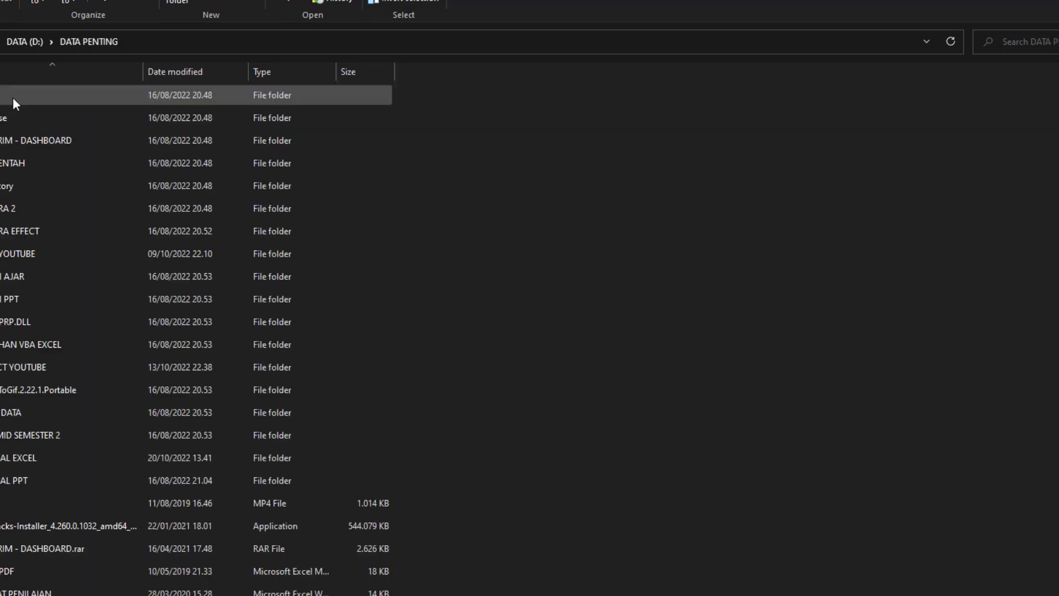
double_click(21, 458)
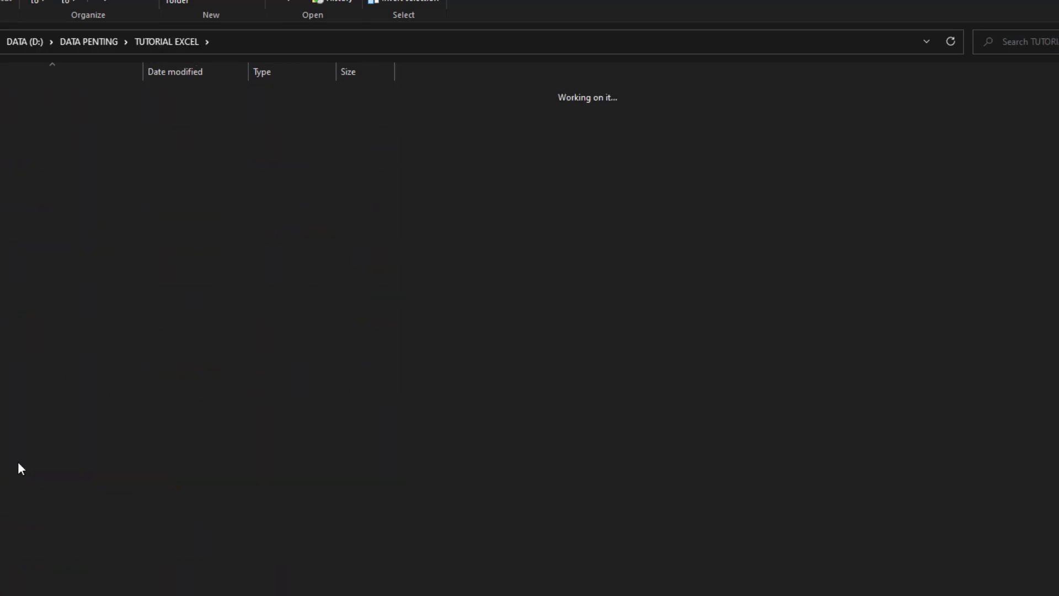
double_click(2, 139)
double_click(2, 139)
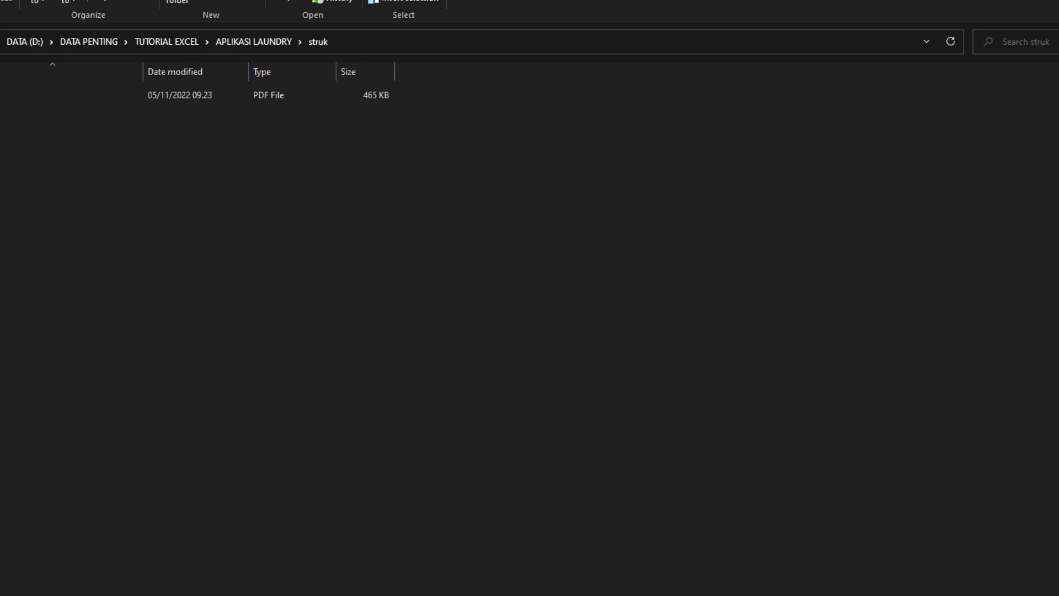
click(1, 94)
key(Return)
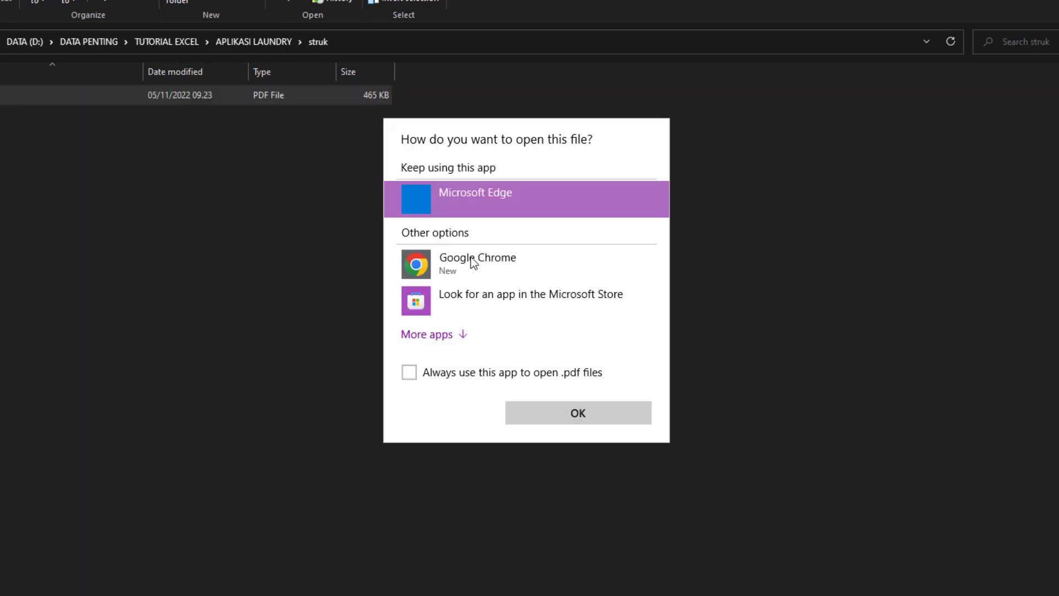
double_click(472, 260)
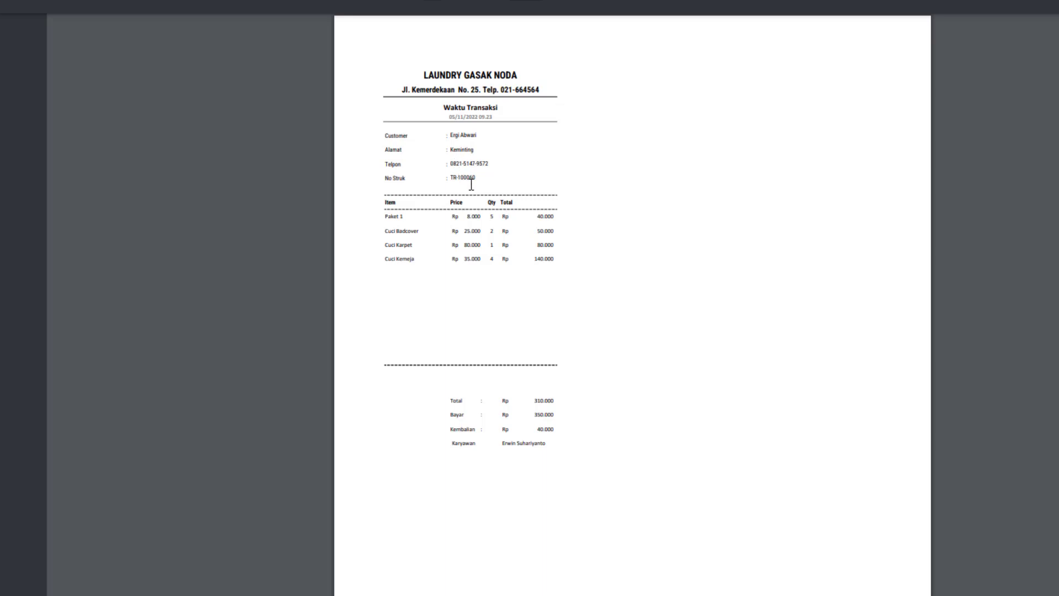
- Review the receipt PDF in Edge, checking its title, receipt number and item quantity, then close it
ctrl+scroll(441, 224, up, 2)
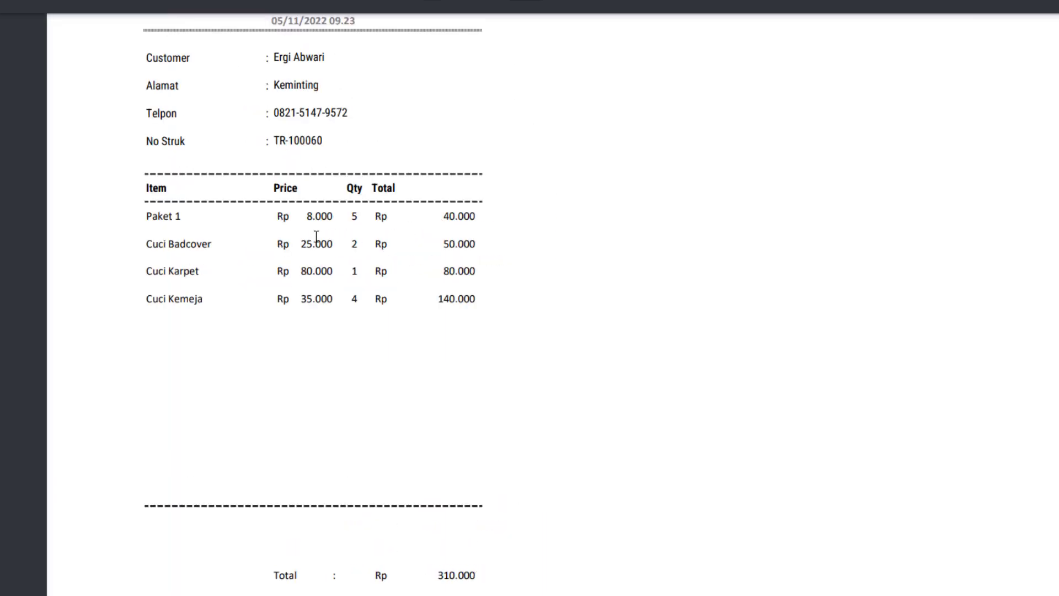
scroll(232, 227, up, 3)
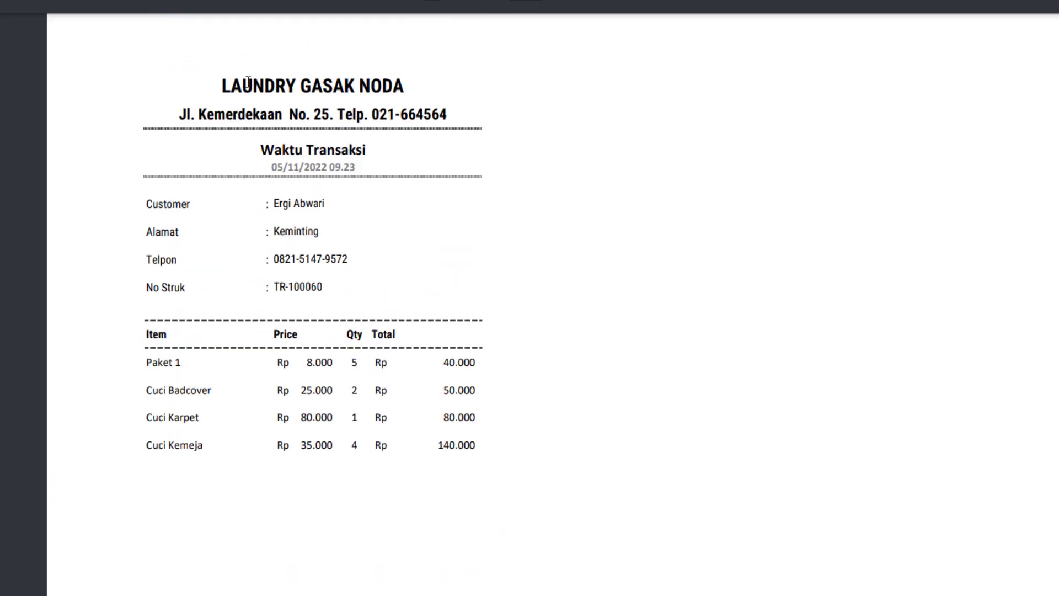
drag(215, 84, 452, 130)
click(418, 156)
drag(324, 285, 311, 355)
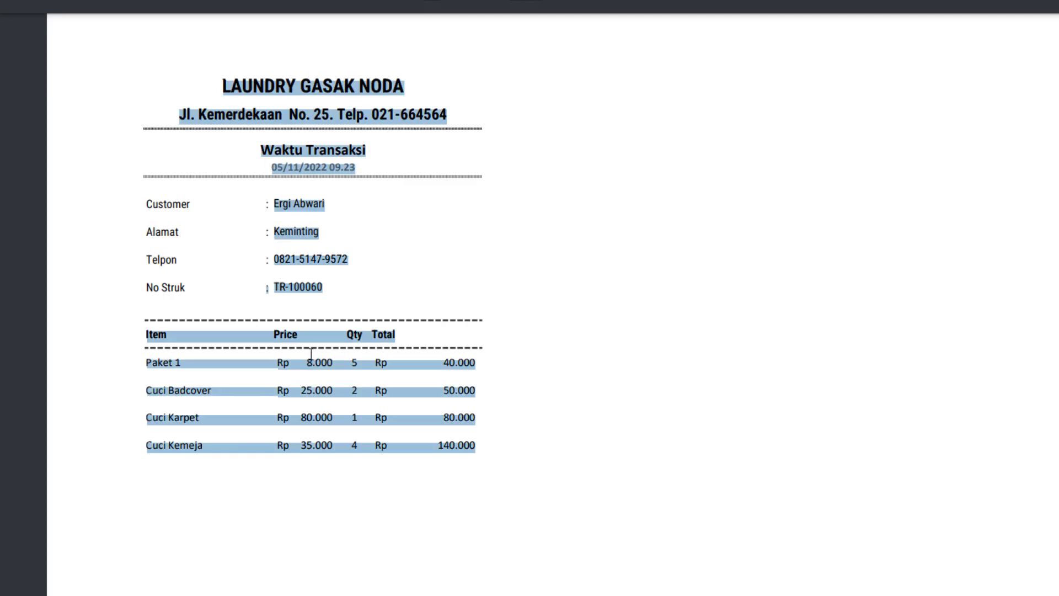
click(333, 372)
double_click(354, 363)
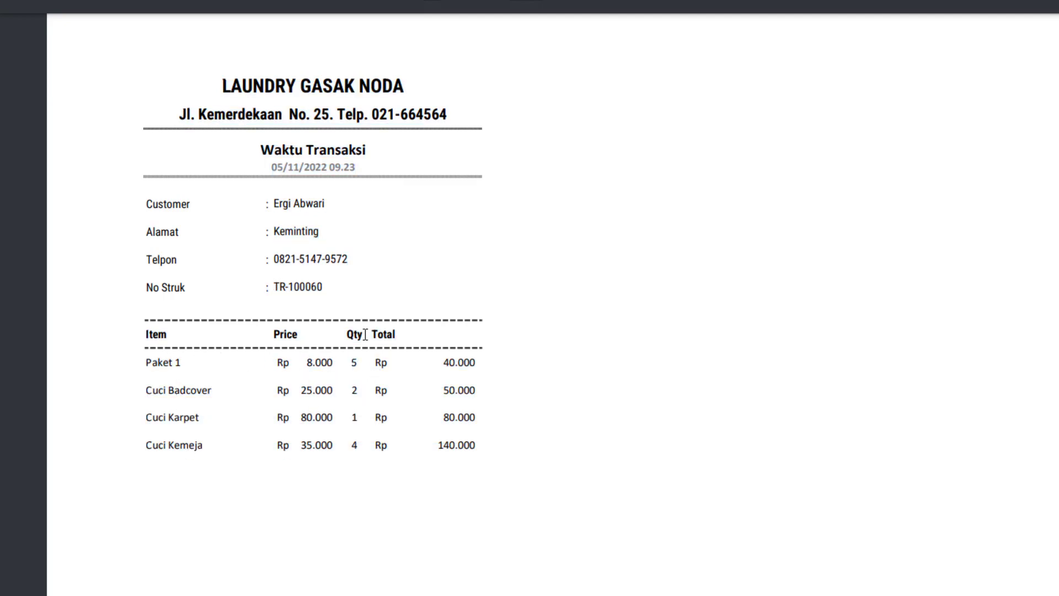
scroll(454, 376, down, 5)
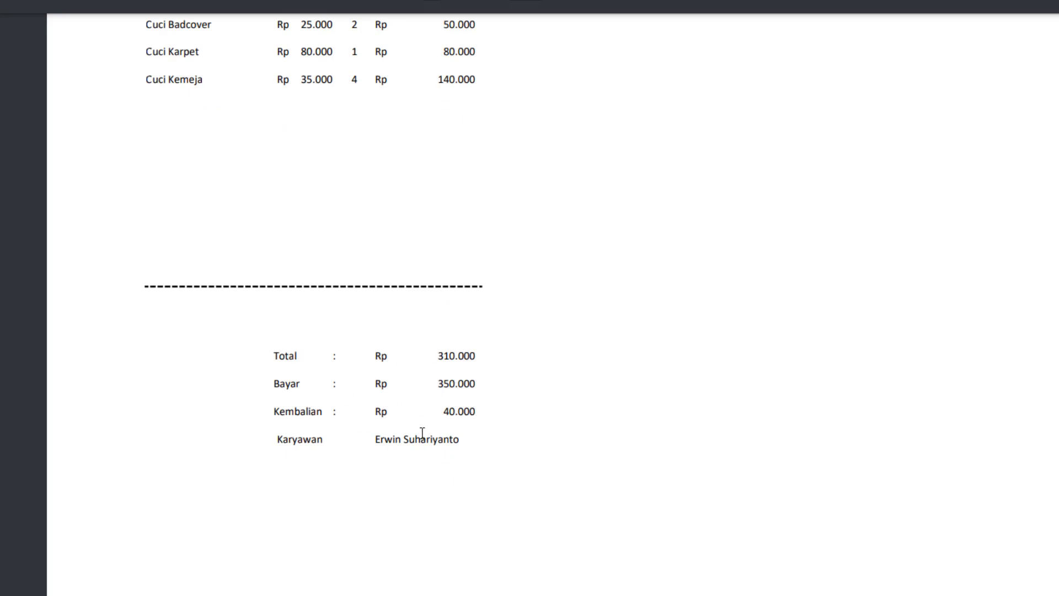
scroll(497, 355, up, 5)
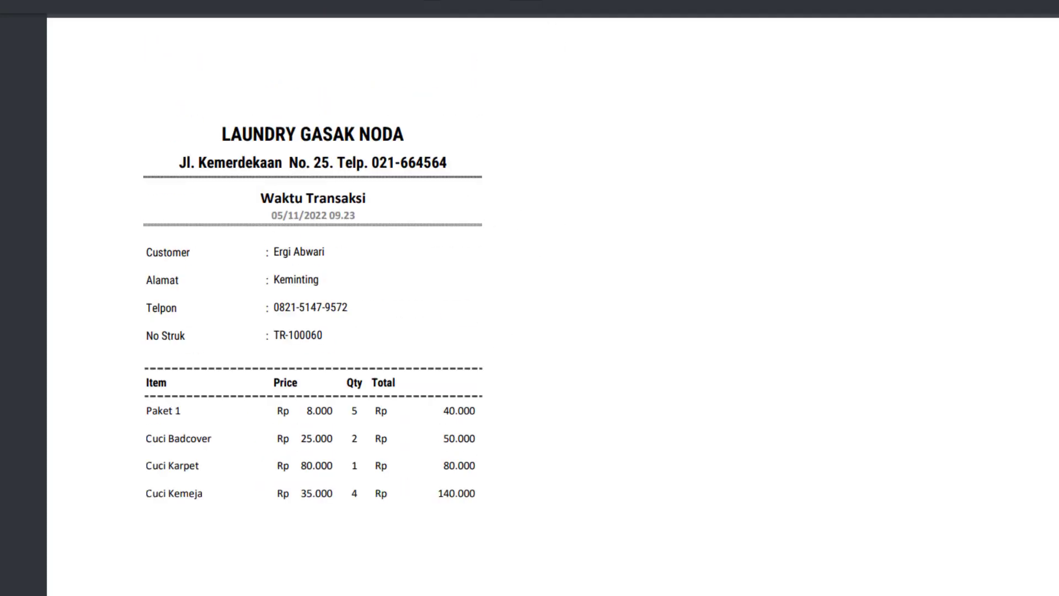
key(alt+F4)
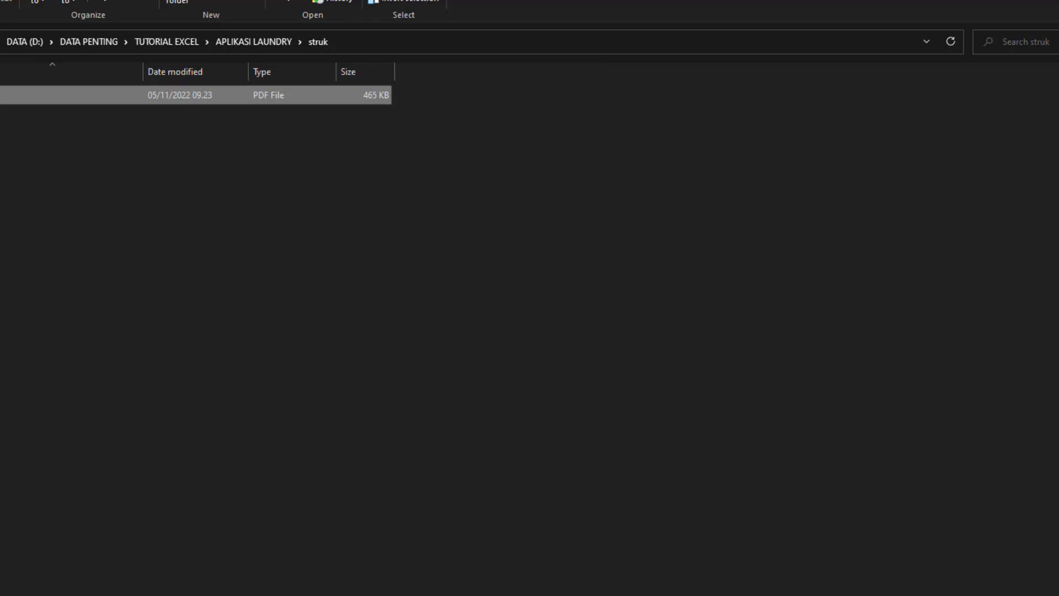
- Return to the transaction form, reset all its fields, and go back to the Home page
key(alt+F4)
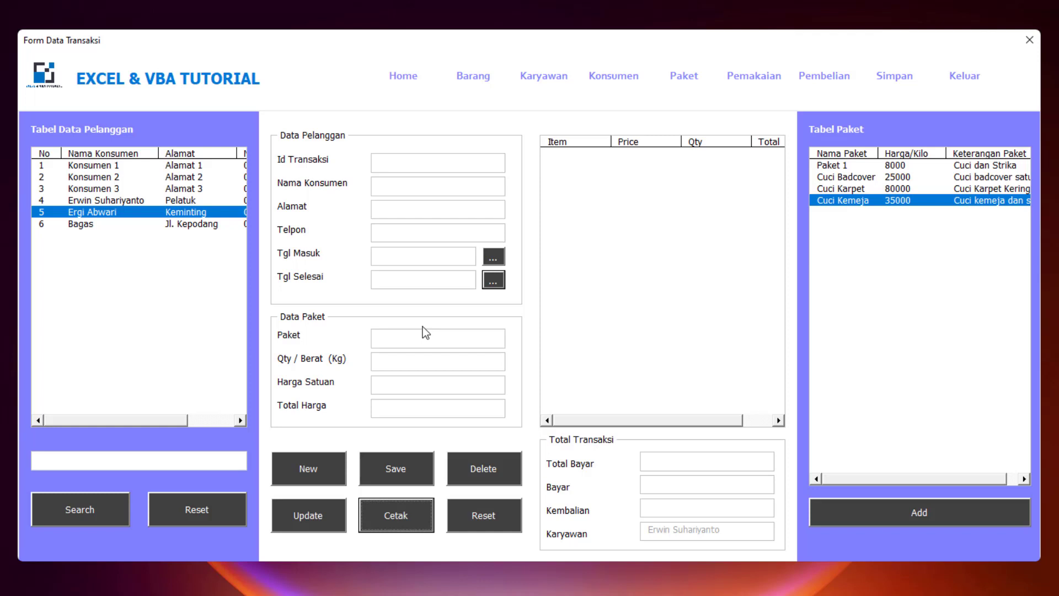
click(492, 511)
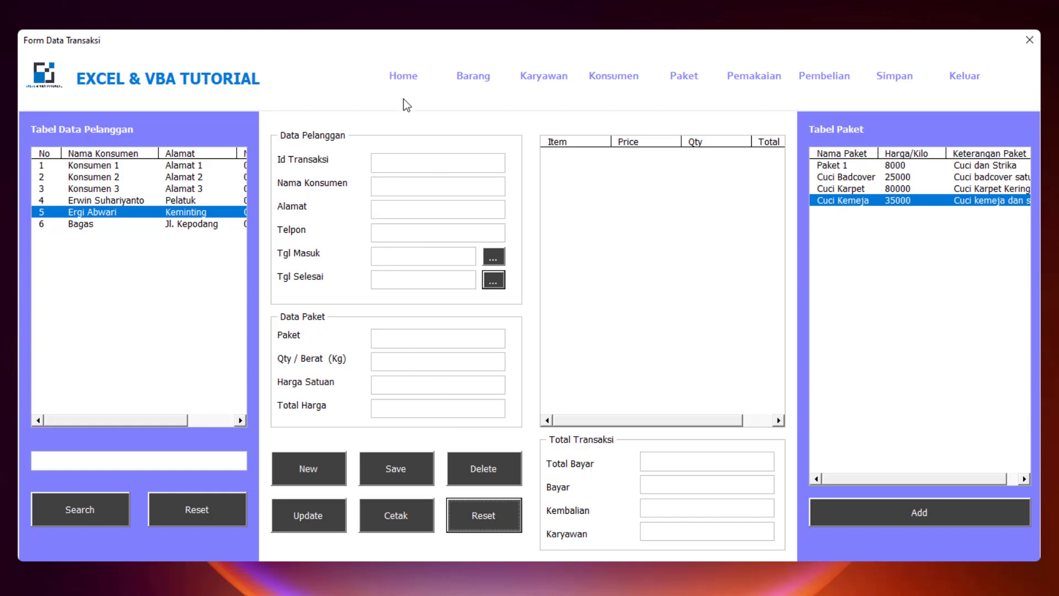
click(402, 77)
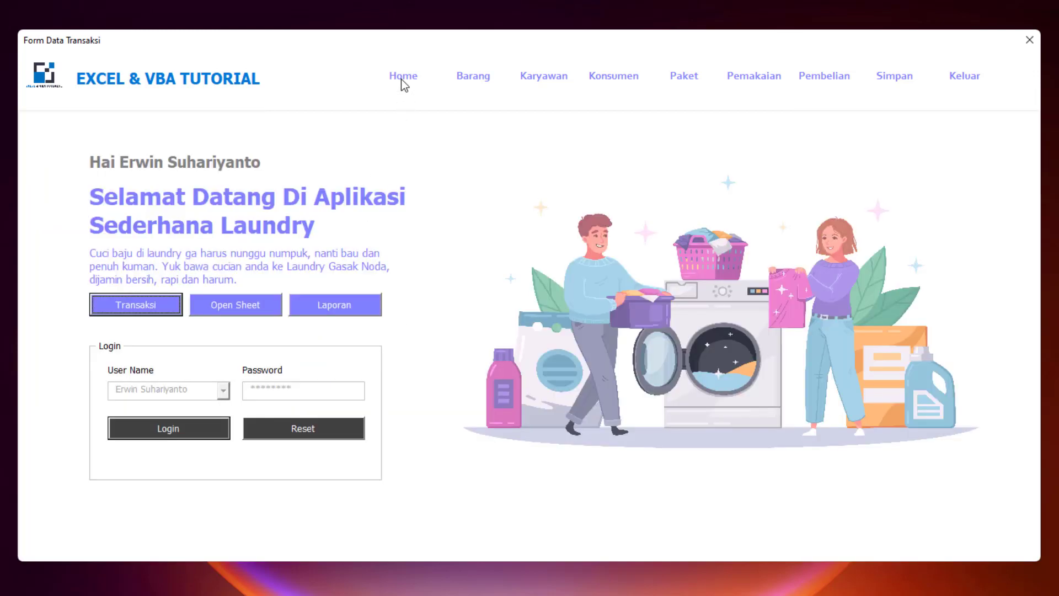
- Open the Laporan report and reset it to list all transactions with the Rp 1.233.000 total
click(343, 304)
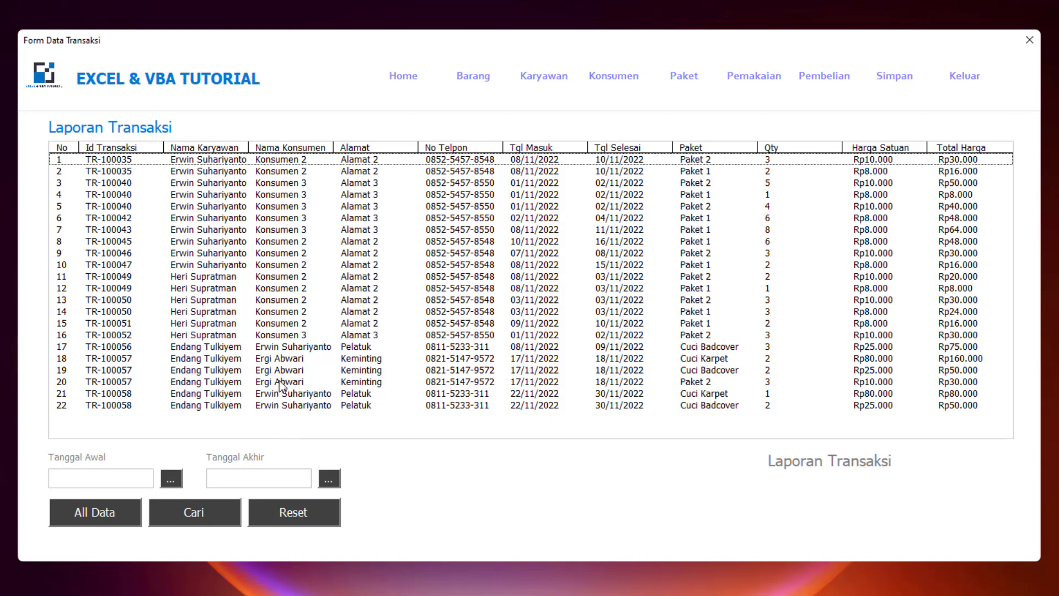
click(287, 508)
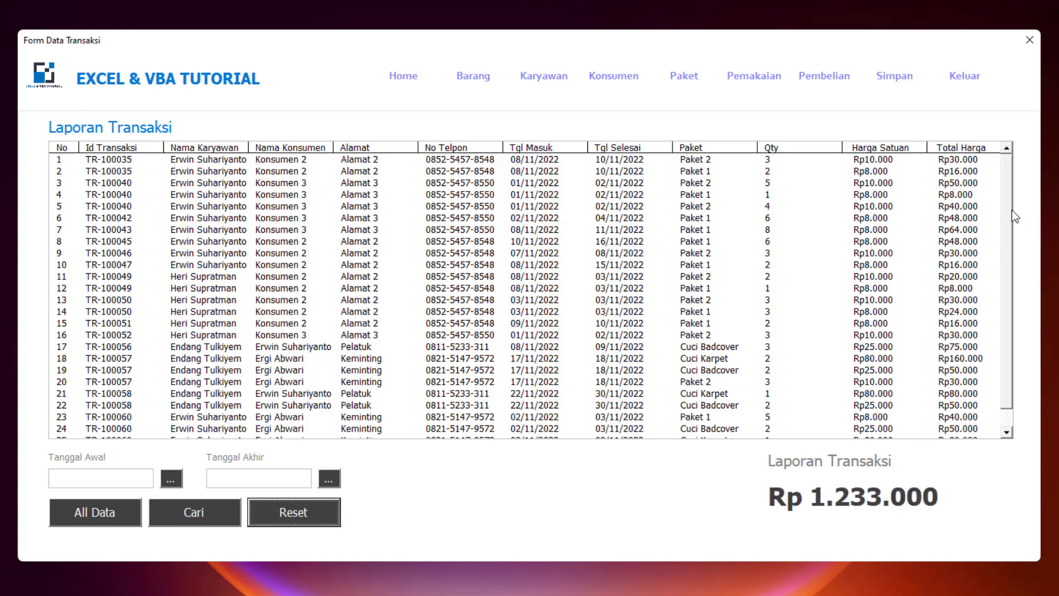
scroll(1011, 213, down, 1)
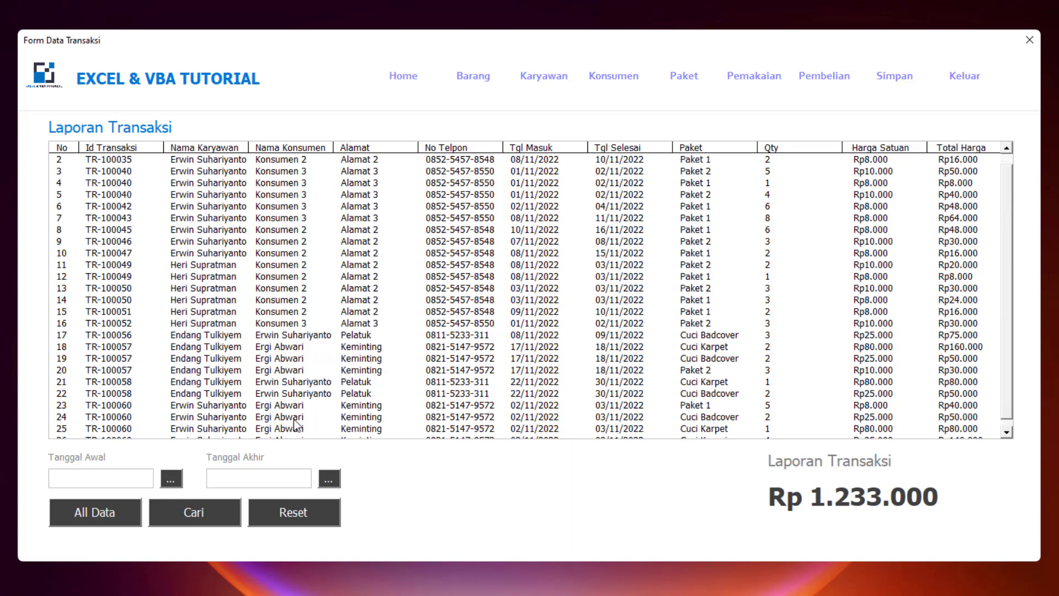
- Select several transaction rows in the report to inspect them
click(1000, 430)
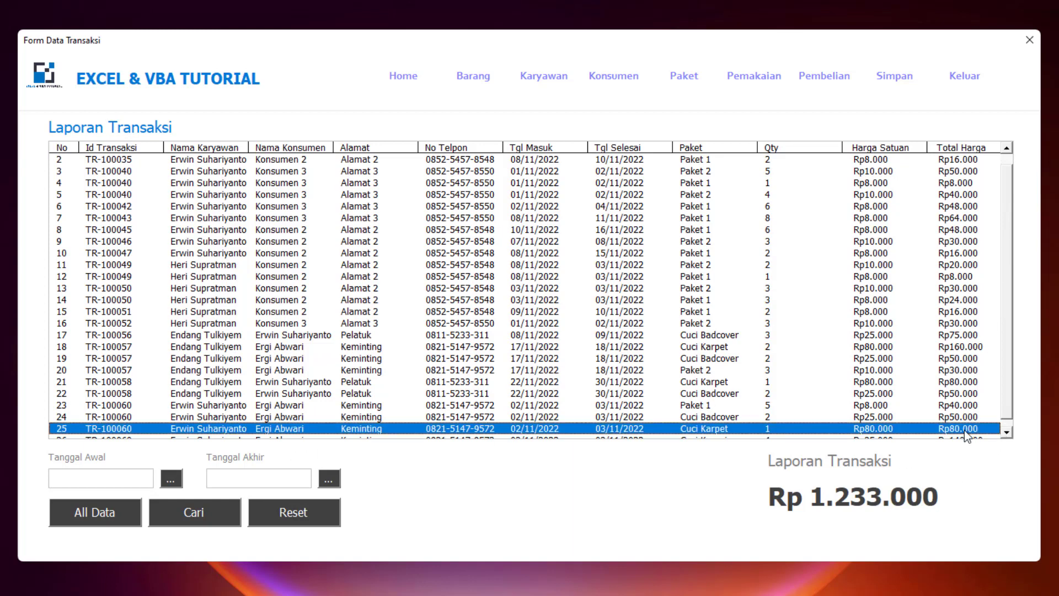
click(274, 392)
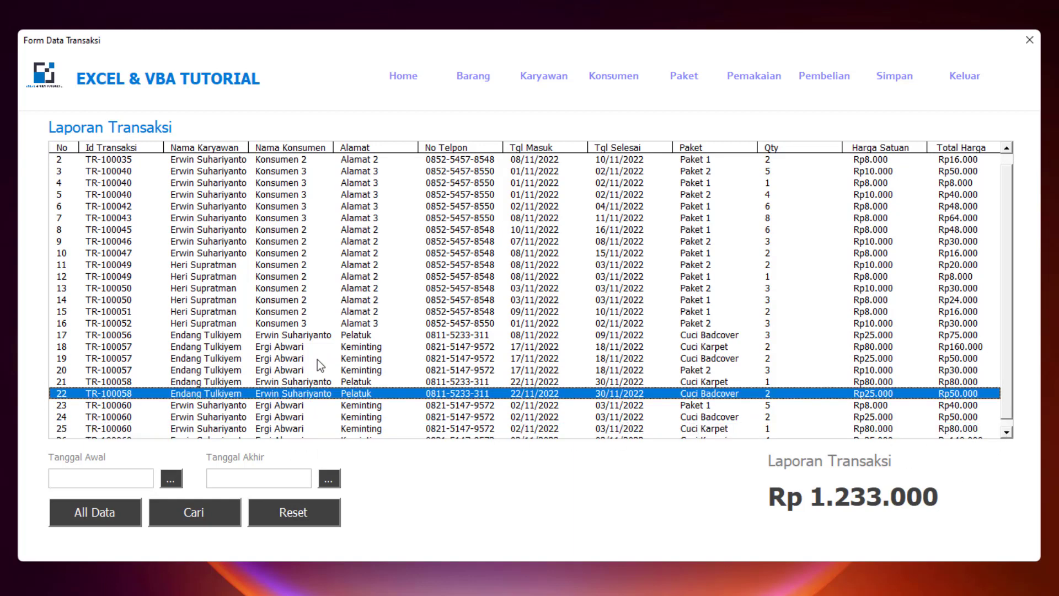
click(317, 358)
click(294, 437)
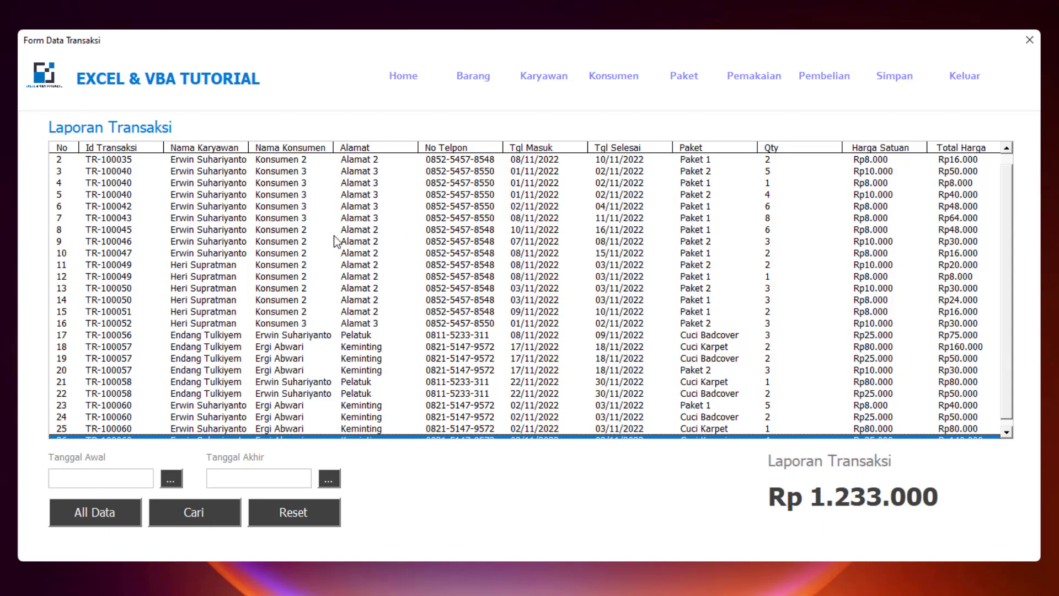
click(216, 161)
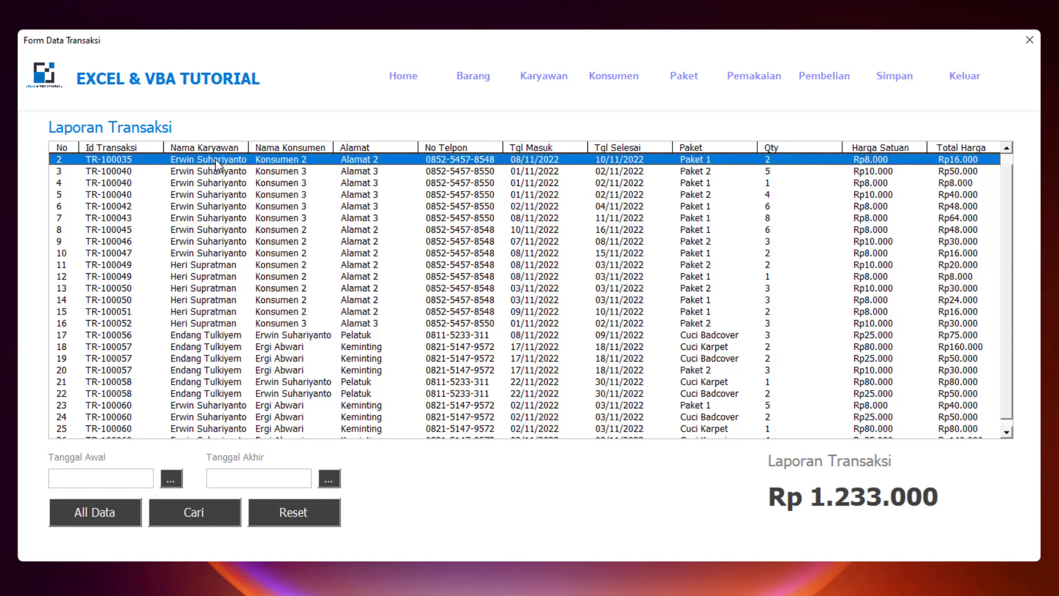
click(228, 288)
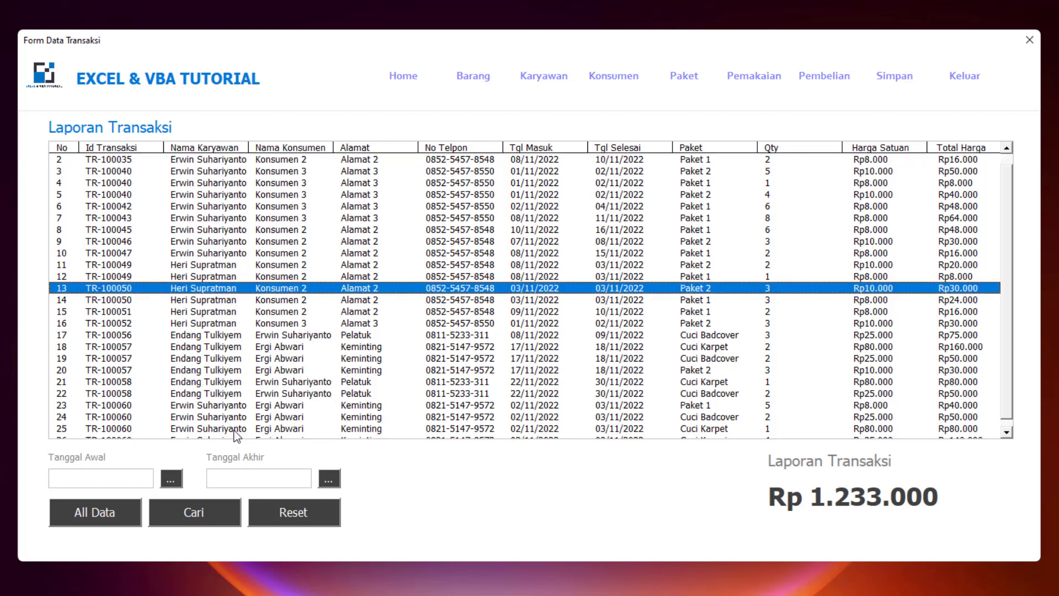
- Filter the report from 01/11/2022 to 10/11/2022, bringing the total to Rp 863.000
click(172, 480)
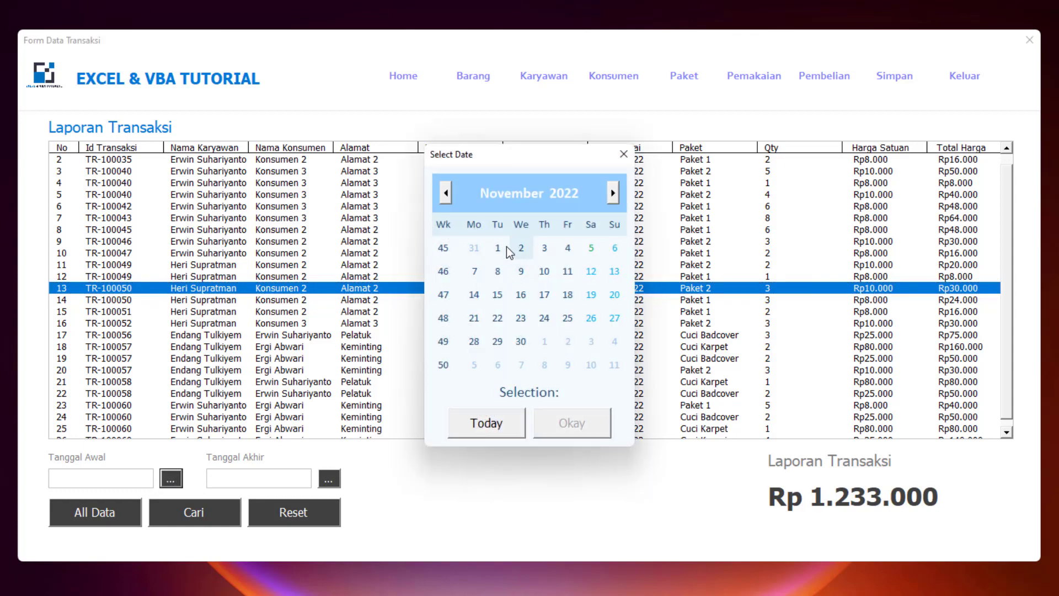
click(500, 249)
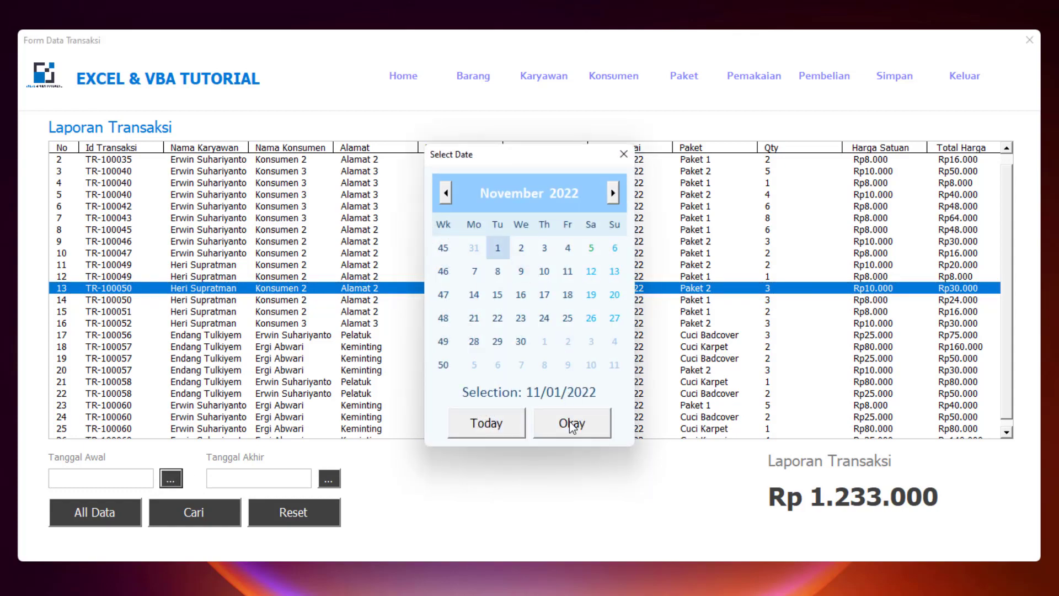
click(568, 424)
click(331, 479)
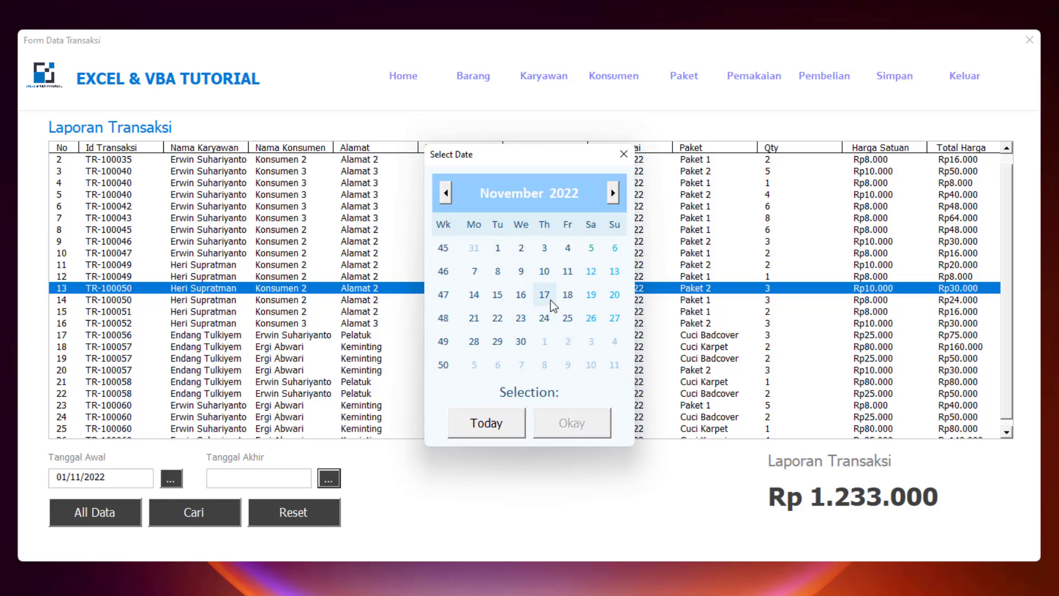
click(545, 271)
click(571, 425)
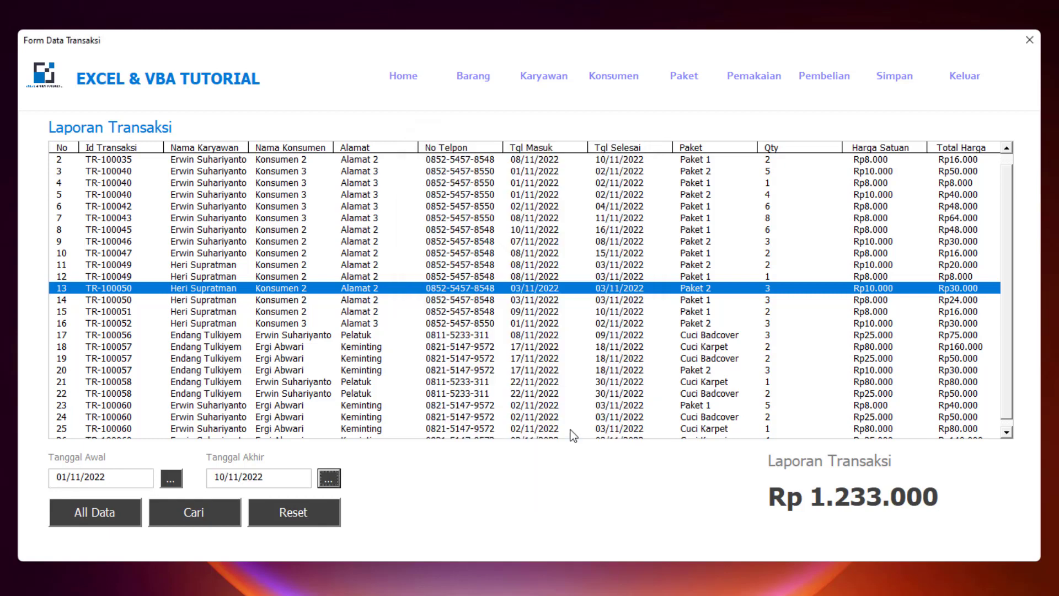
click(193, 508)
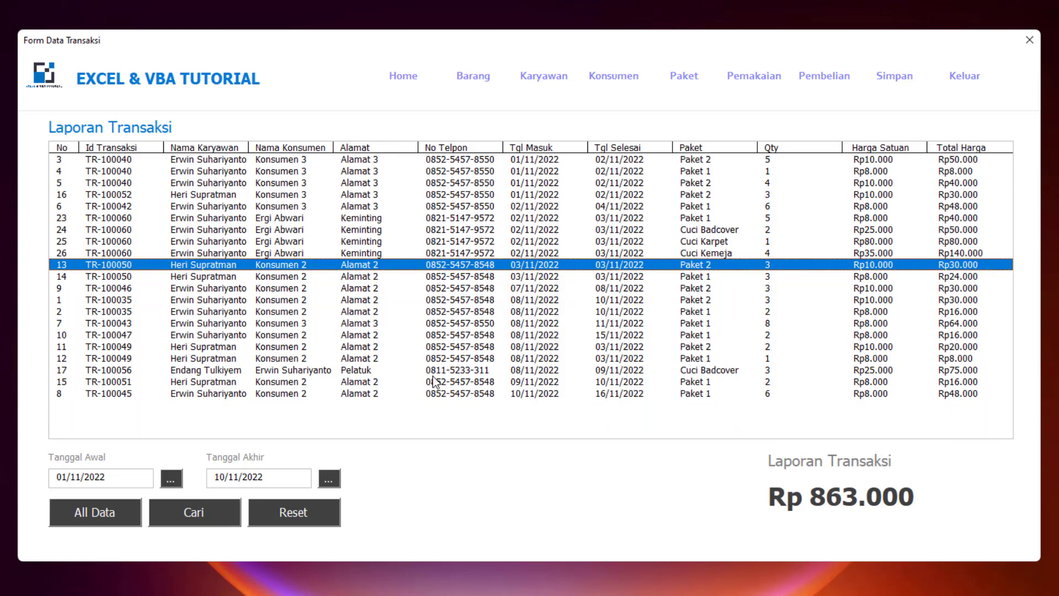
- Inspect the first and last filtered transactions, then clear the date filter to list everything
click(453, 384)
click(453, 393)
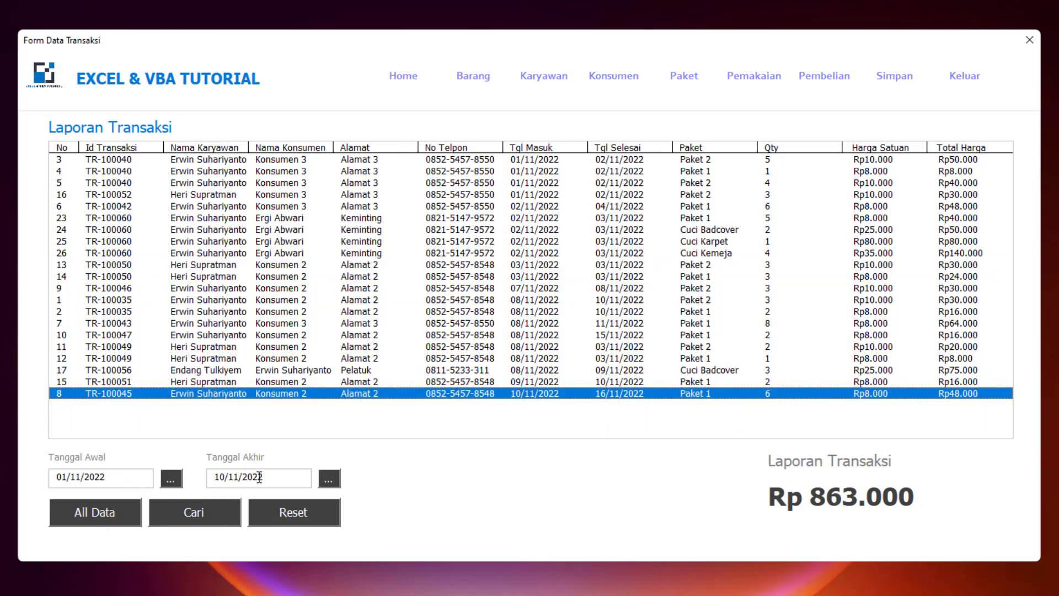
click(499, 161)
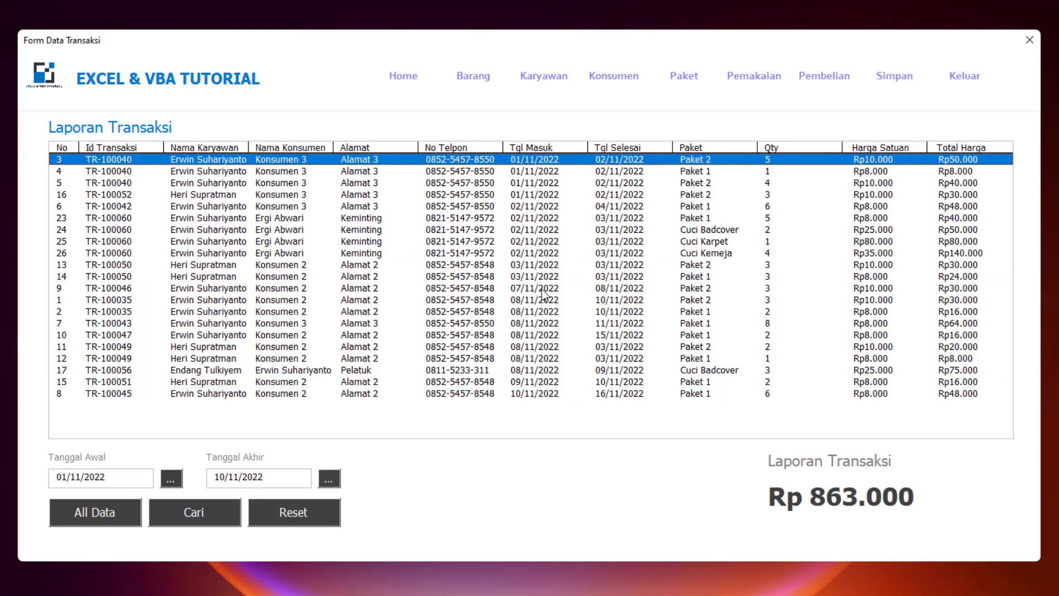
click(524, 395)
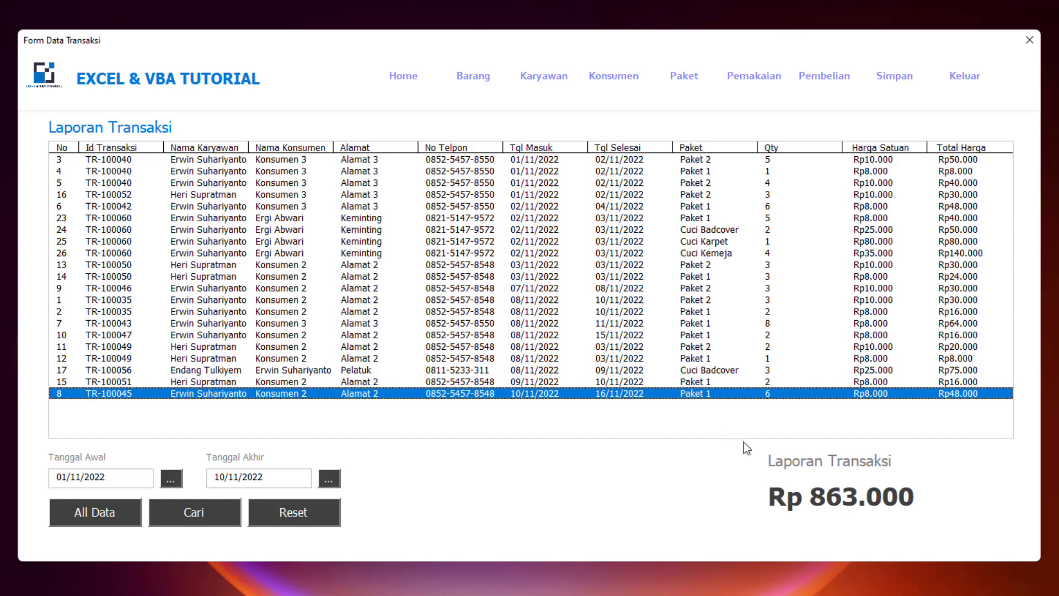
click(297, 518)
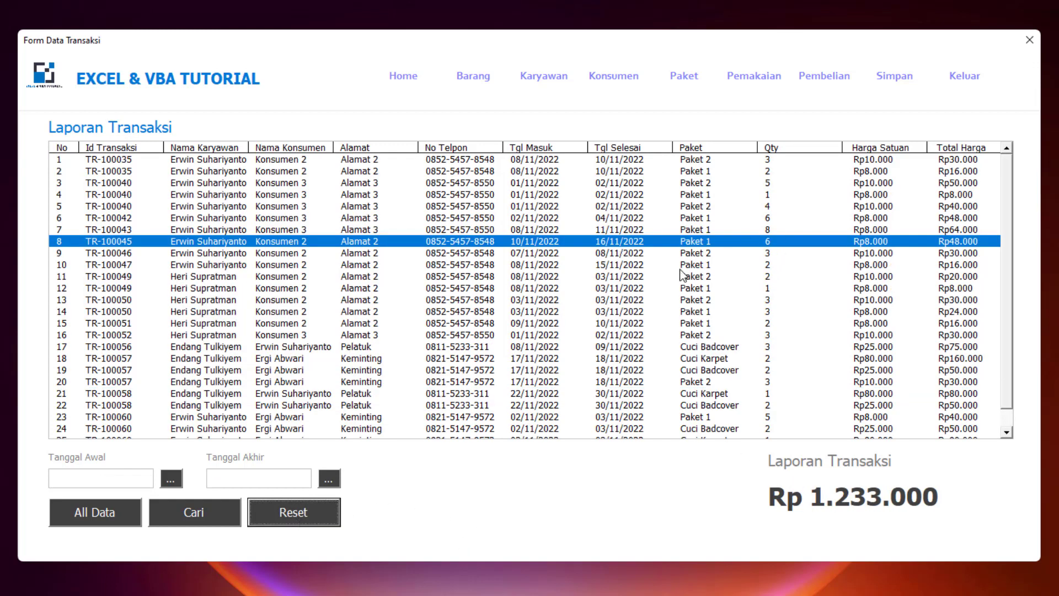
- Close the Laporan Transaksi report and return to the Home page through the top navigation
click(1004, 266)
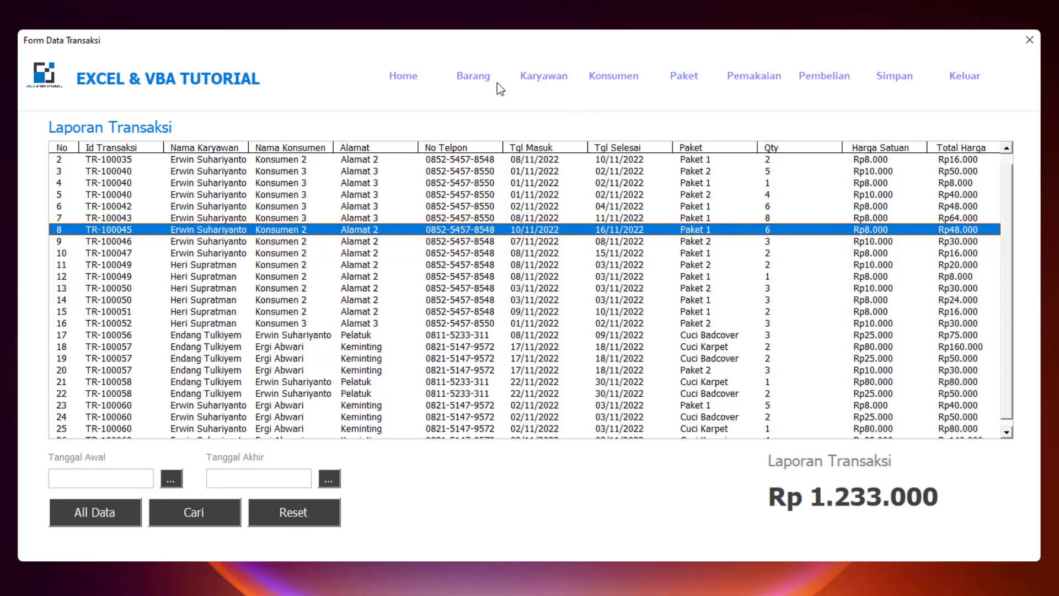
click(415, 79)
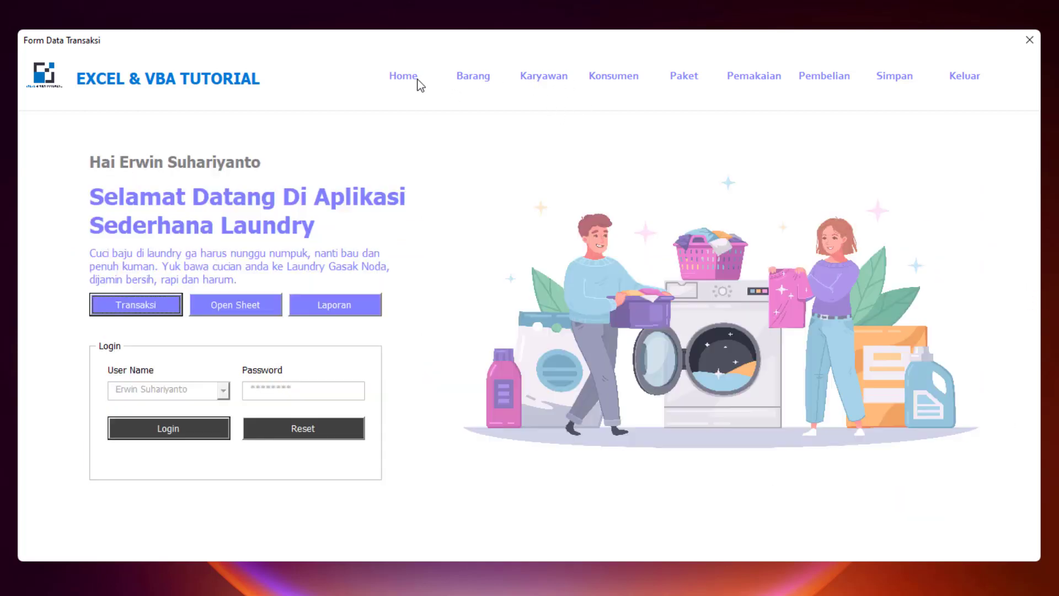